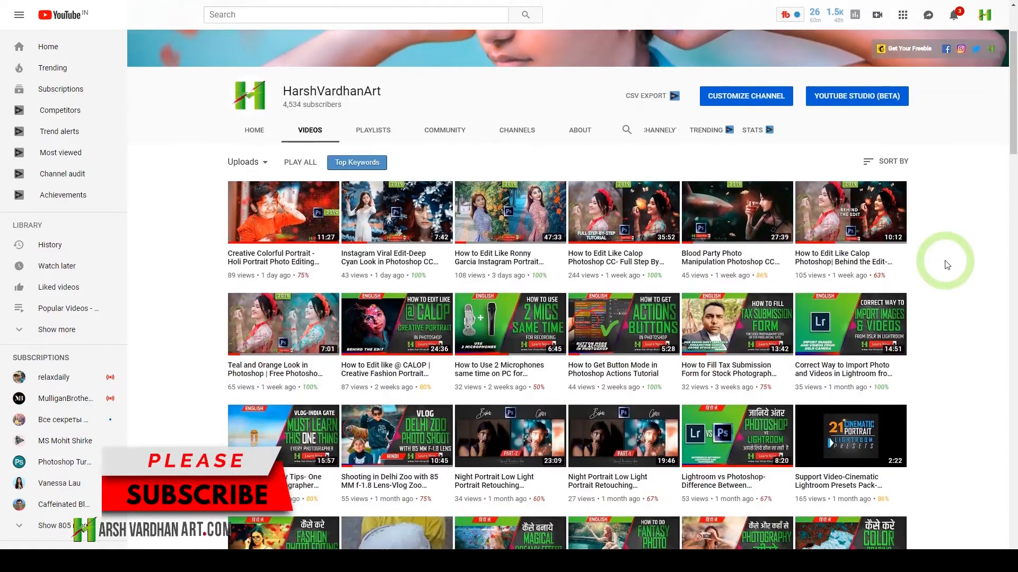
Step: Browse through the channel's uploaded videos on YouTube, from the newest to the older ones
{"action": "scroll", "coordinate": [947, 265], "scroll_direction": "down", "scroll_amount": 1}
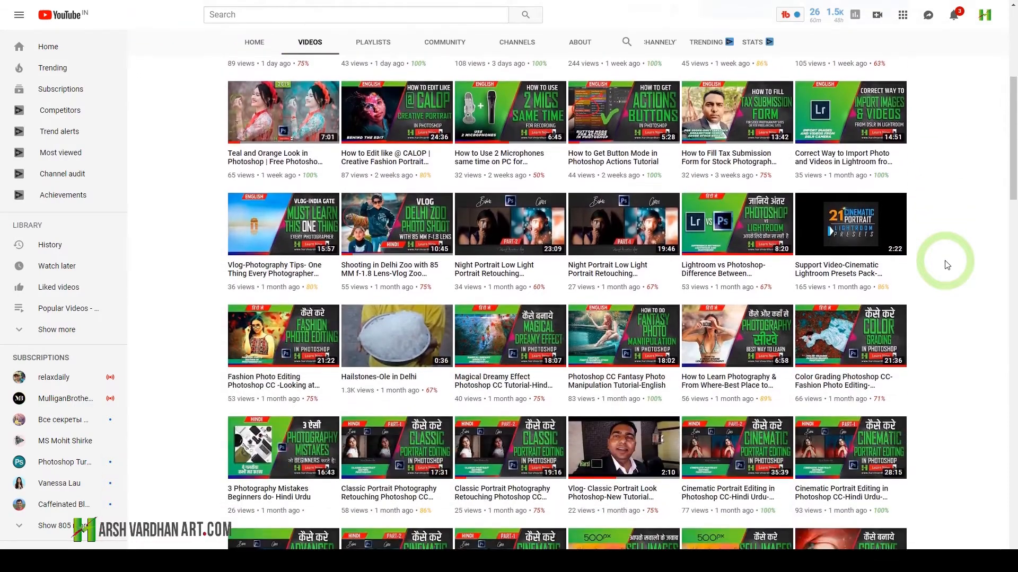
{"action": "scroll", "coordinate": [947, 265], "scroll_direction": "down", "scroll_amount": 6}
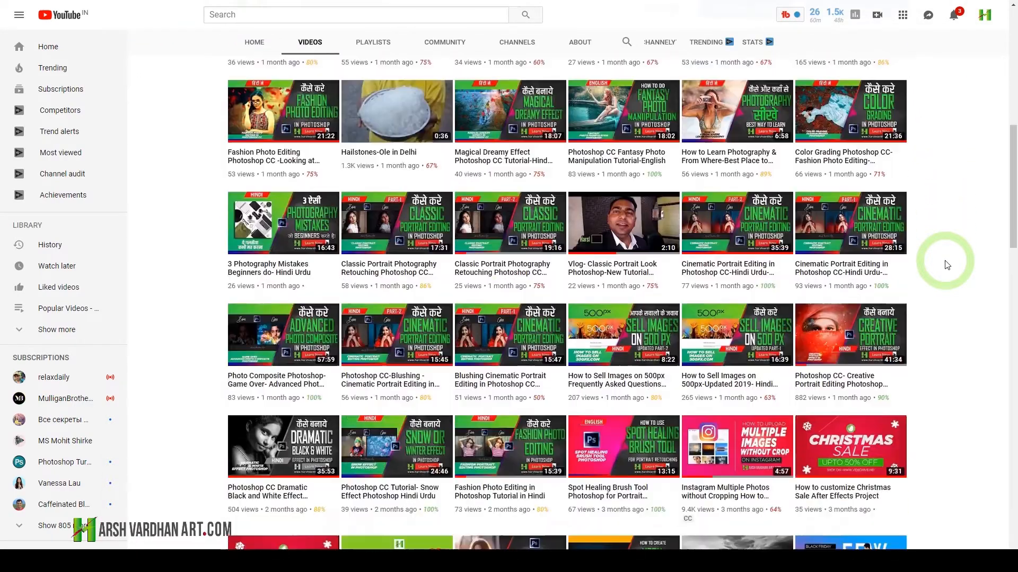
{"action": "scroll", "coordinate": [948, 265], "scroll_direction": "down", "scroll_amount": 3}
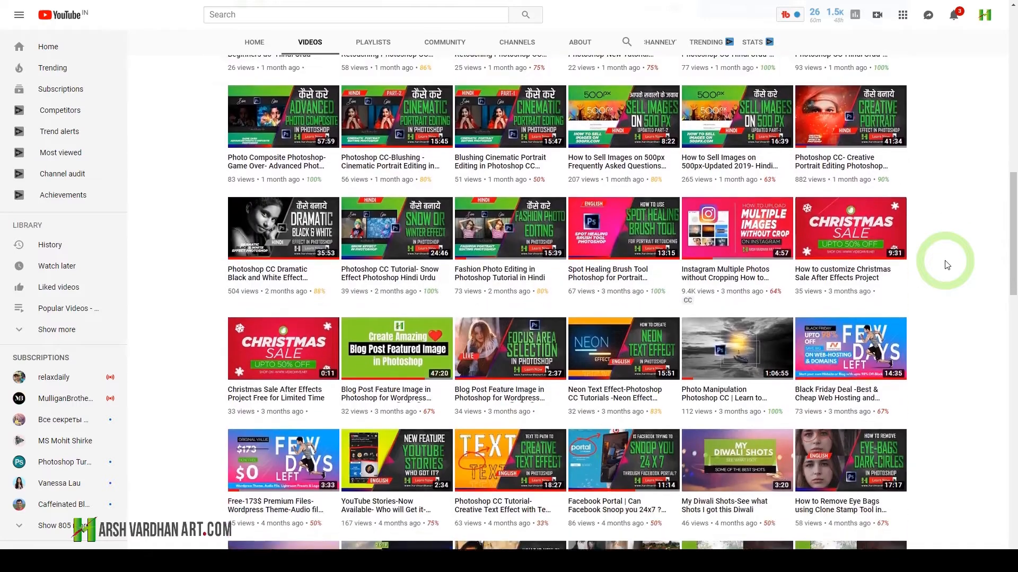
{"action": "scroll", "coordinate": [947, 265], "scroll_direction": "down", "scroll_amount": 3}
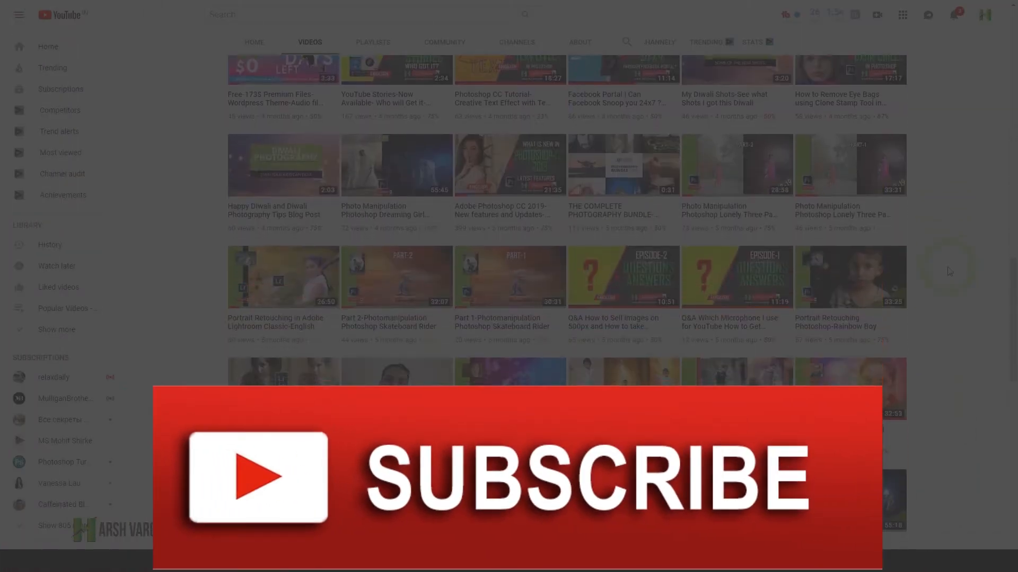
{"action": "scroll", "coordinate": [947, 271], "scroll_direction": "down", "scroll_amount": 1}
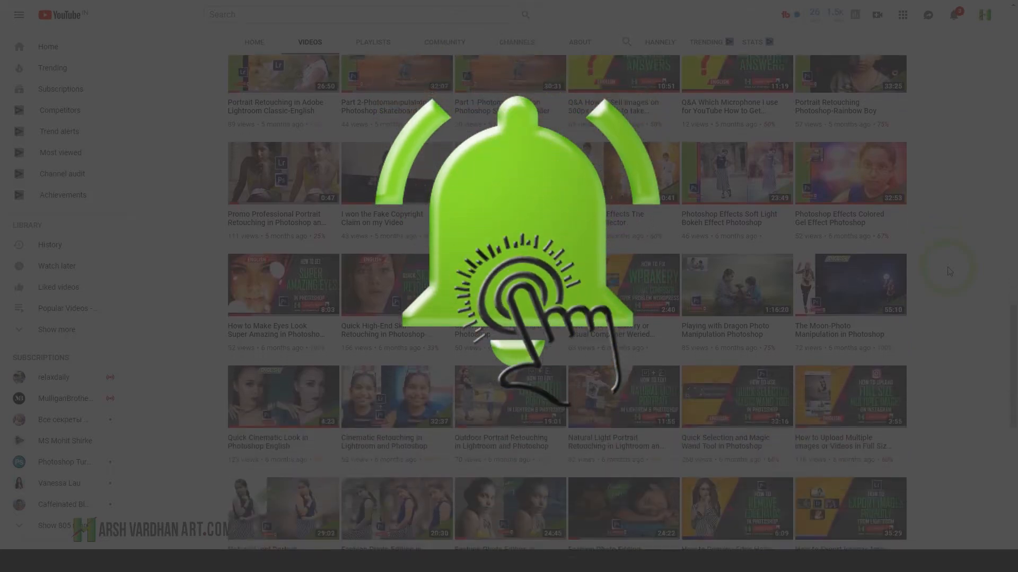
{"action": "scroll", "coordinate": [948, 271], "scroll_direction": "down", "scroll_amount": 3}
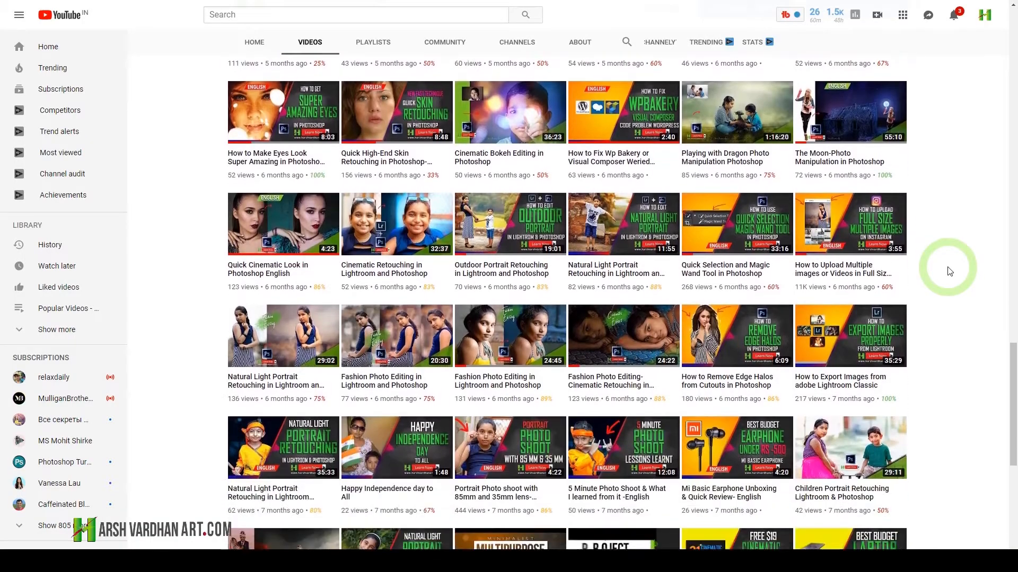
{"action": "scroll", "coordinate": [948, 272], "scroll_direction": "down", "scroll_amount": 1}
{"action": "scroll", "coordinate": [949, 271], "scroll_direction": "down", "scroll_amount": 4}
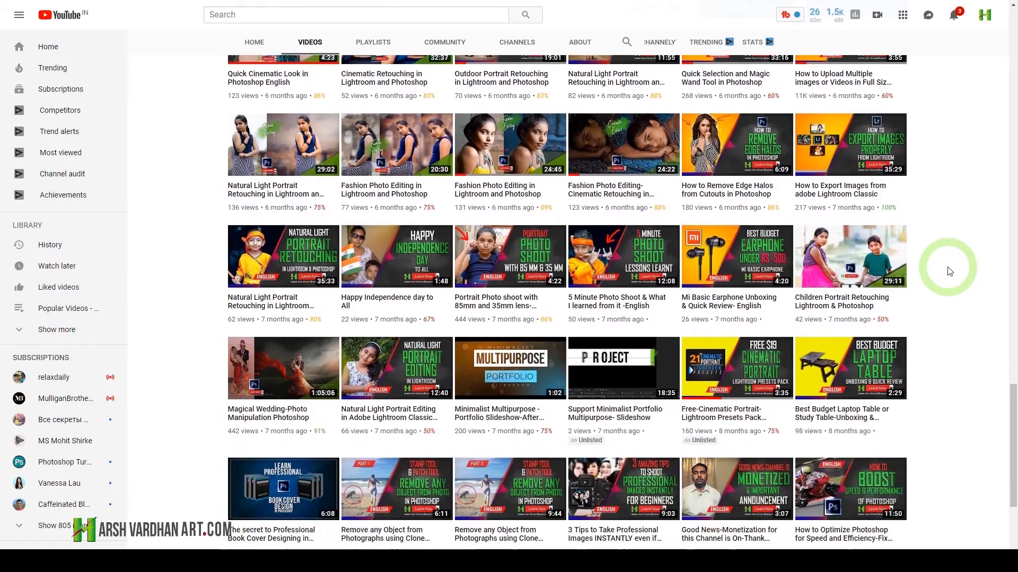
{"action": "scroll", "coordinate": [949, 271], "scroll_direction": "down", "scroll_amount": 4}
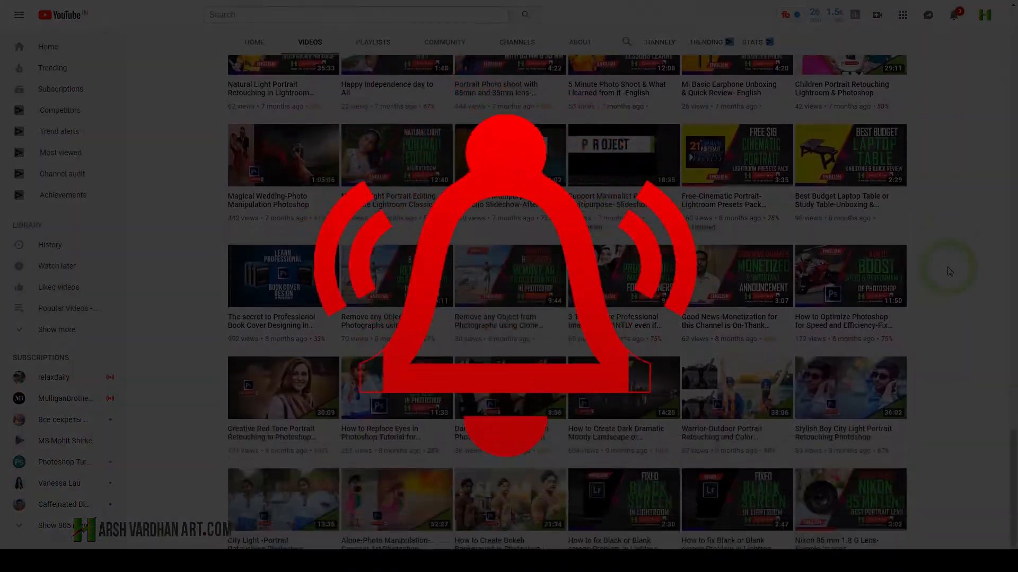
{"action": "scroll", "coordinate": [949, 272], "scroll_direction": "down", "scroll_amount": 4}
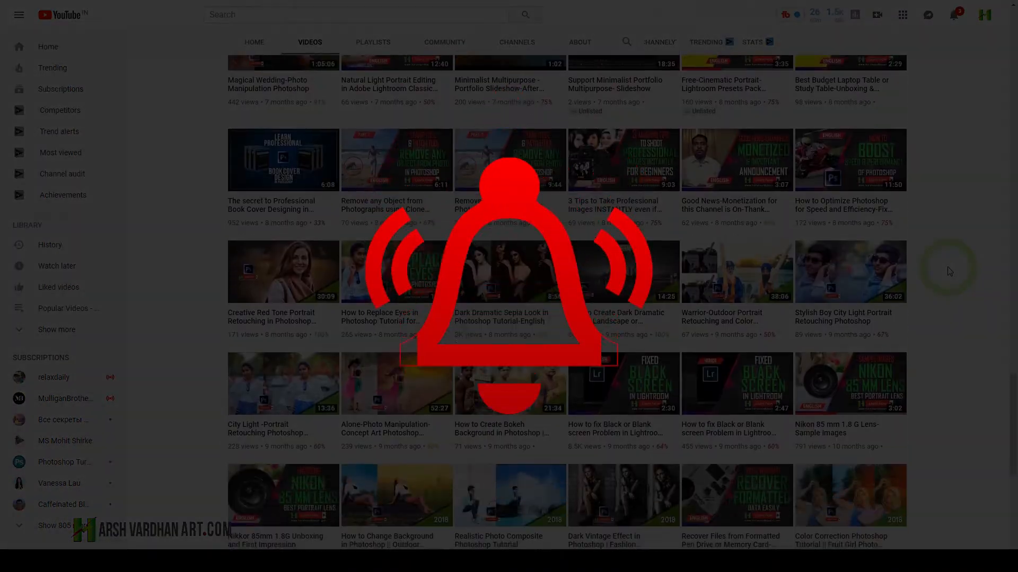
{"action": "scroll", "coordinate": [949, 272], "scroll_direction": "down", "scroll_amount": 6}
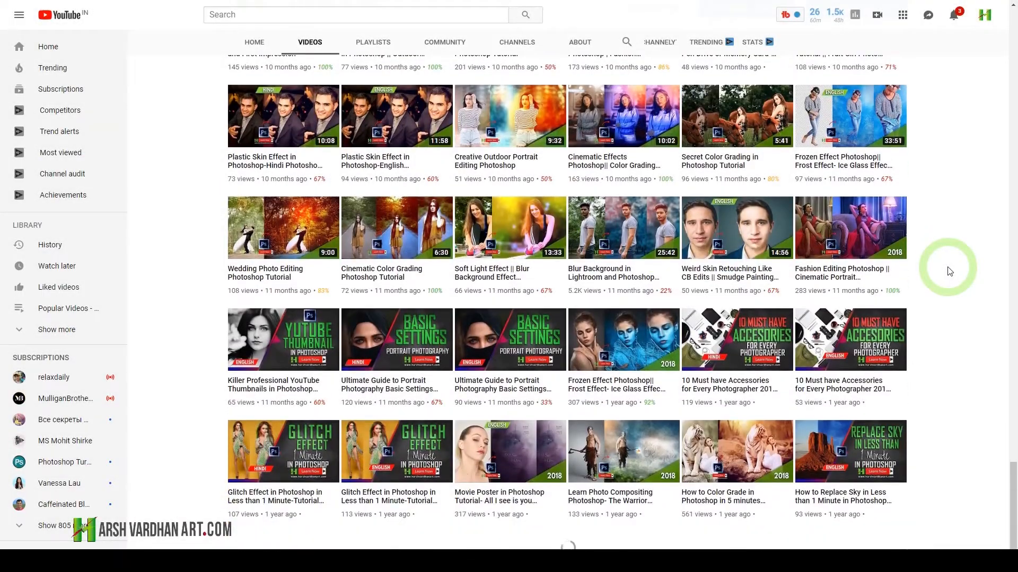
{"action": "scroll", "coordinate": [949, 272], "scroll_direction": "down", "scroll_amount": 1}
{"action": "scroll", "coordinate": [949, 271], "scroll_direction": "down", "scroll_amount": 2}
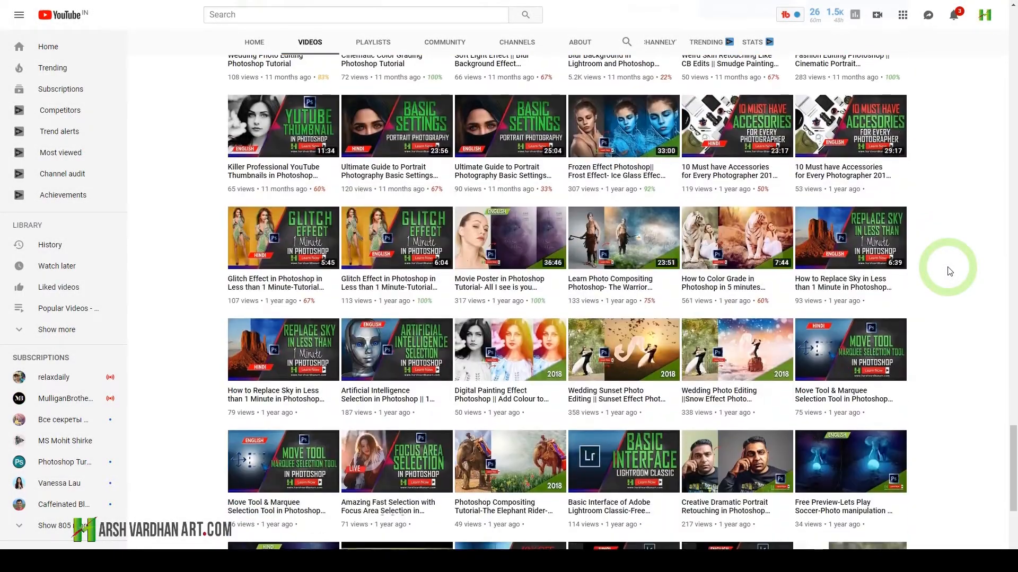
{"action": "scroll", "coordinate": [948, 271], "scroll_direction": "down", "scroll_amount": 3}
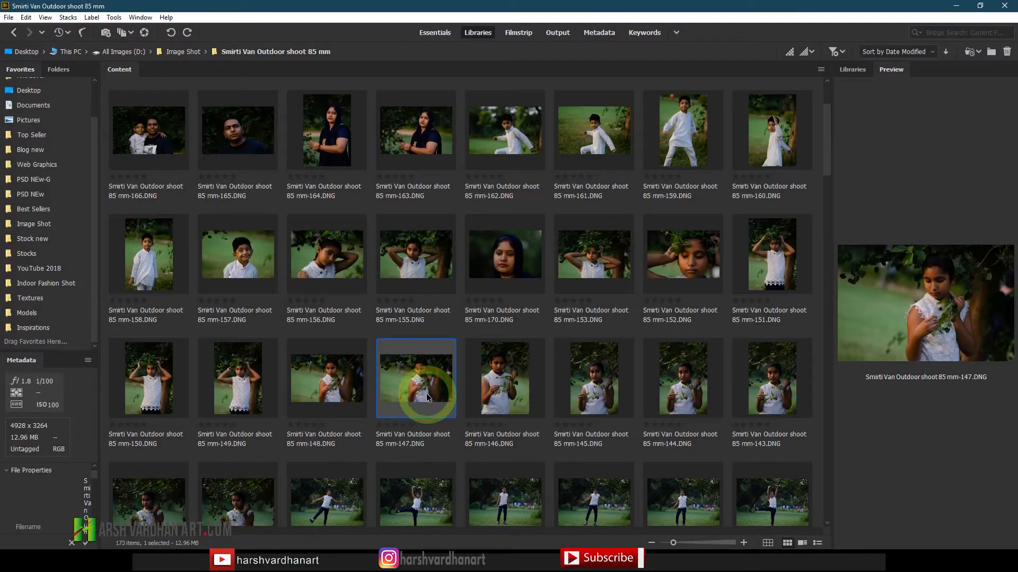
{"action": "double_click", "coordinate": [427, 397]}
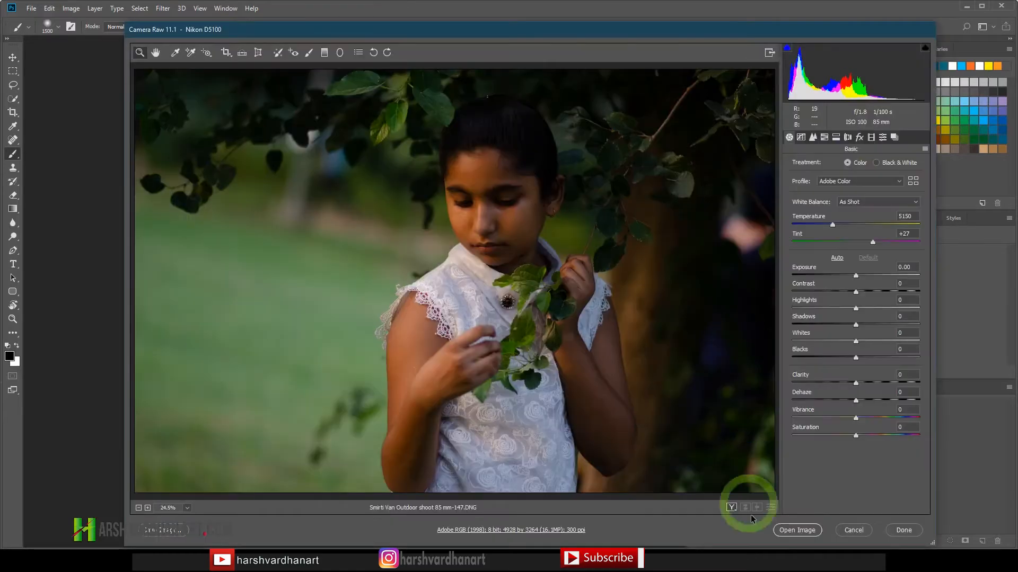
{"action": "left_click", "coordinate": [796, 530]}
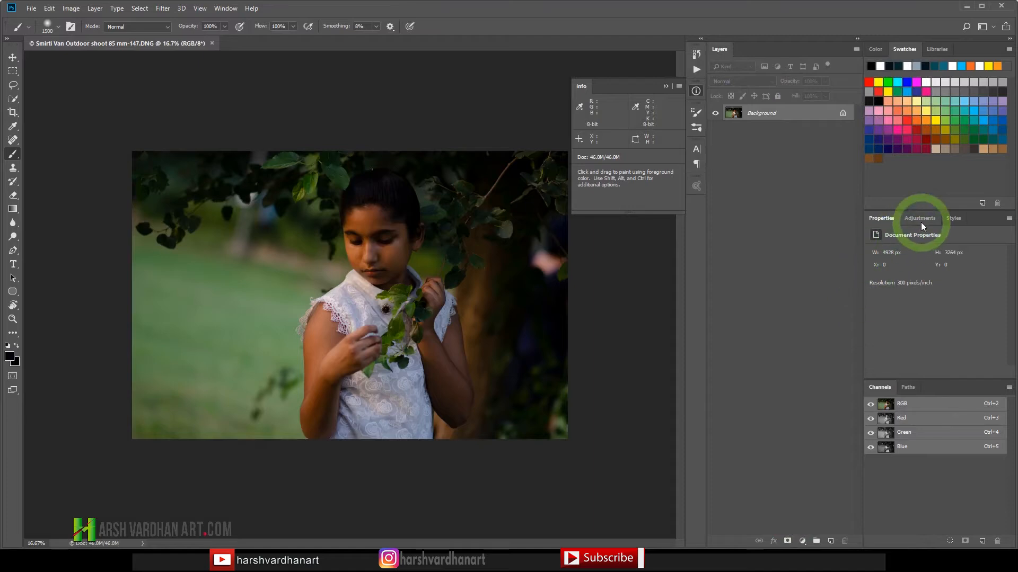
Step: Add a Curves adjustment layer above the photo and enlarge the curve properties area to show the whole graph
{"action": "left_click", "coordinate": [921, 221]}
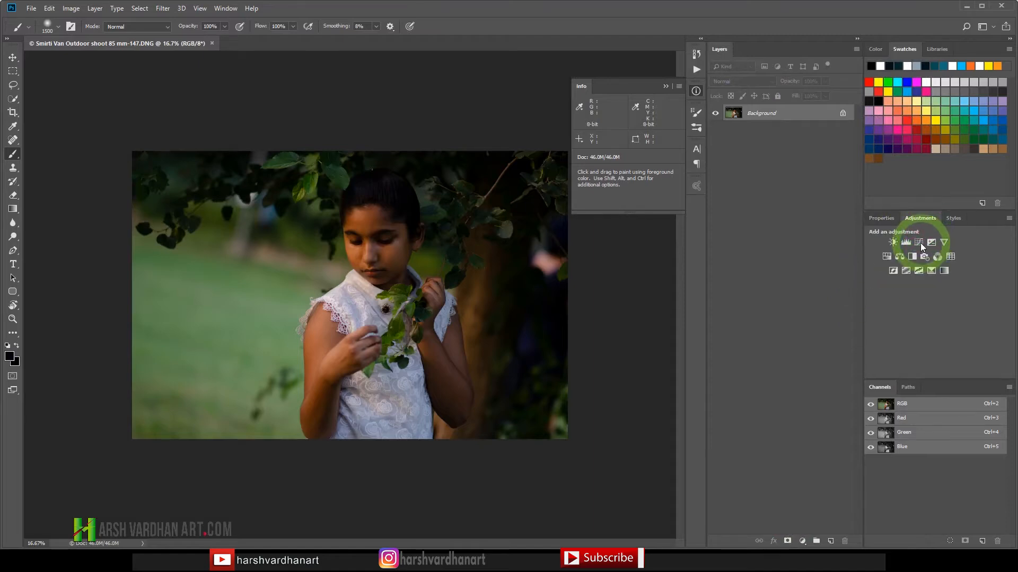
{"action": "left_click", "coordinate": [919, 242]}
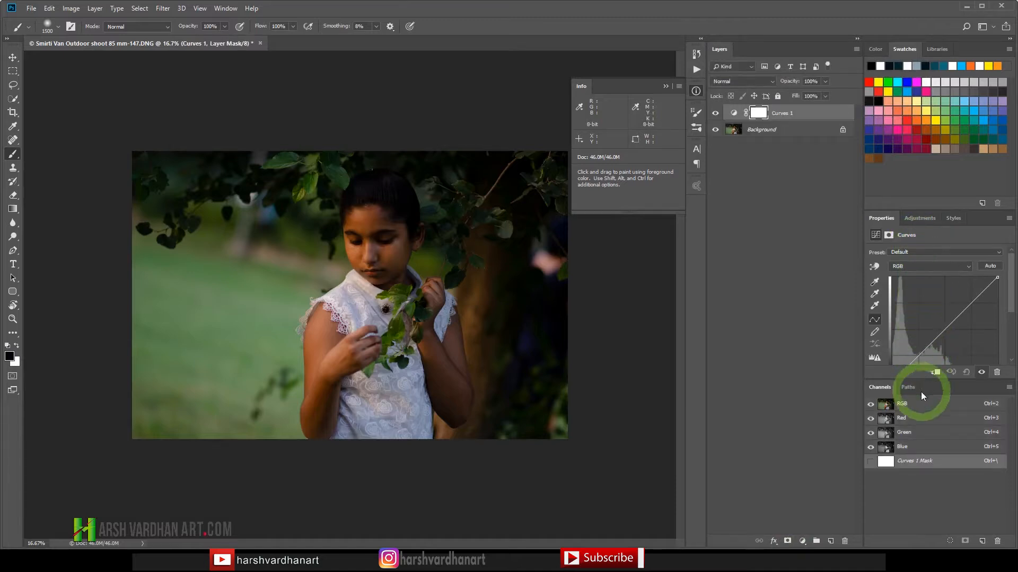
{"action": "left_click_drag", "start_coordinate": [920, 379], "coordinate": [912, 417]}
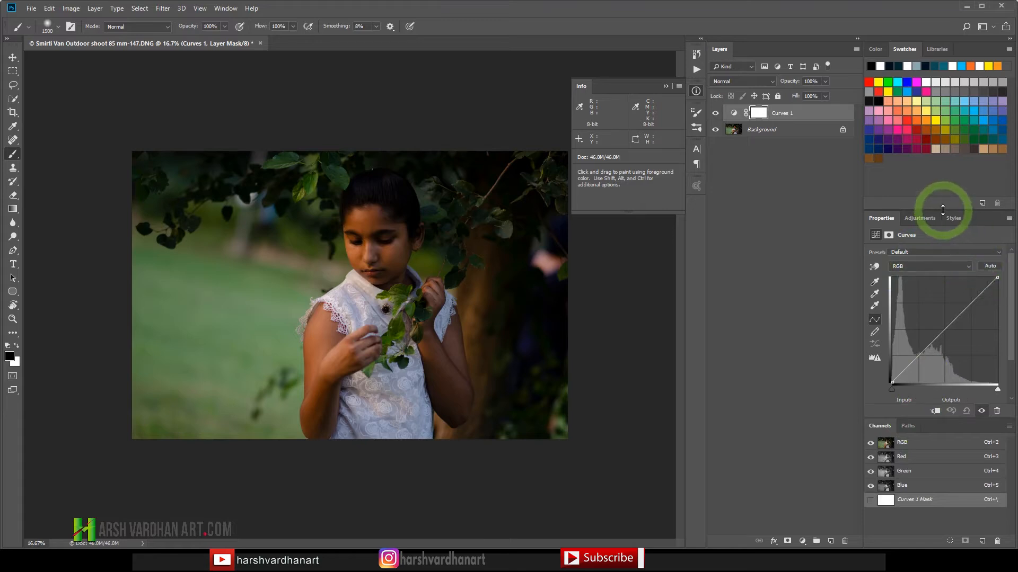
{"action": "left_click_drag", "start_coordinate": [943, 210], "coordinate": [940, 187]}
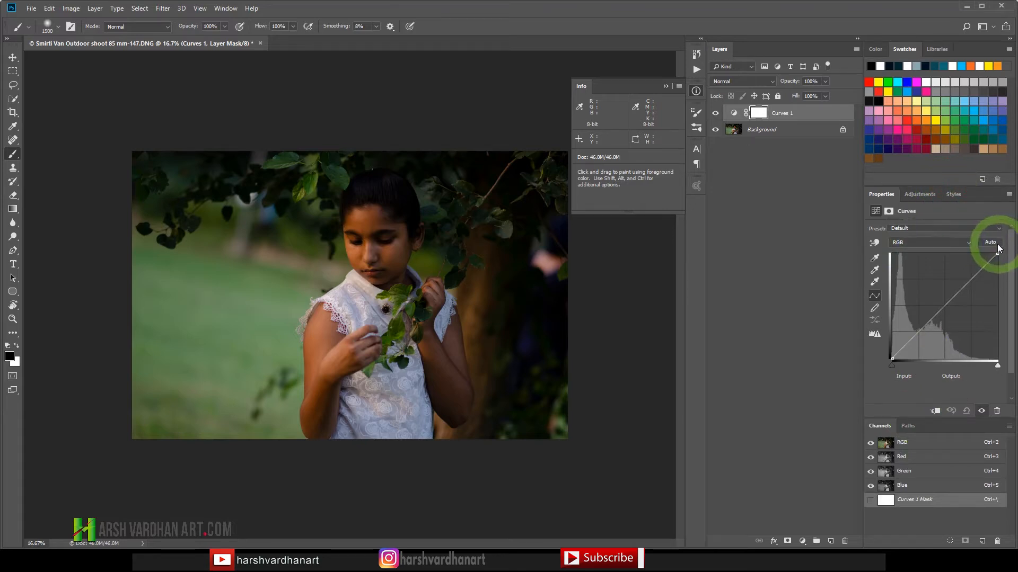
Step: Compare the auto color correction algorithms for the Curves layer and apply Enhance Brightness and Contrast
{"action": "key", "text": "alt"}
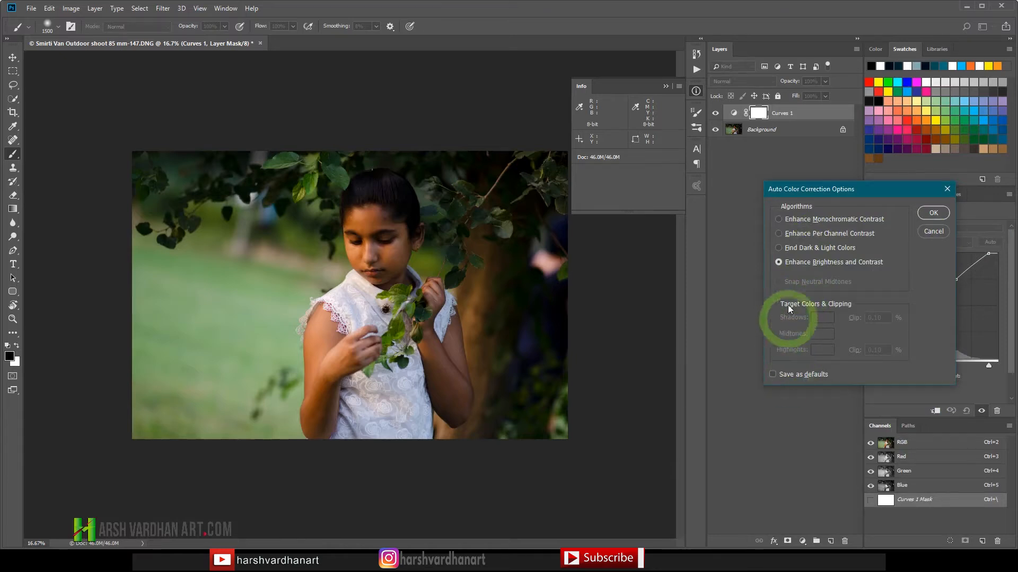
{"action": "left_click", "coordinate": [779, 218]}
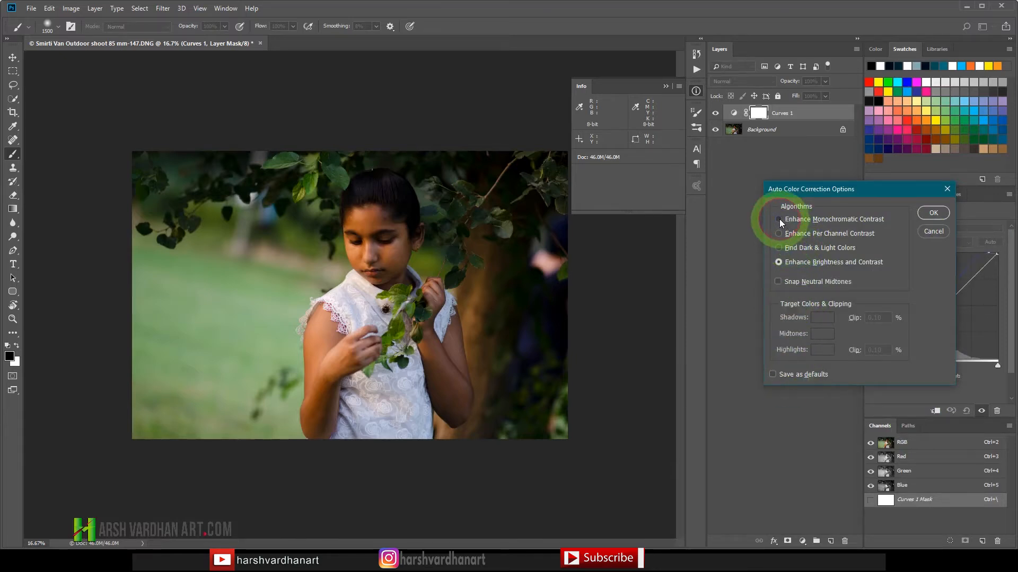
{"action": "left_click", "coordinate": [792, 261]}
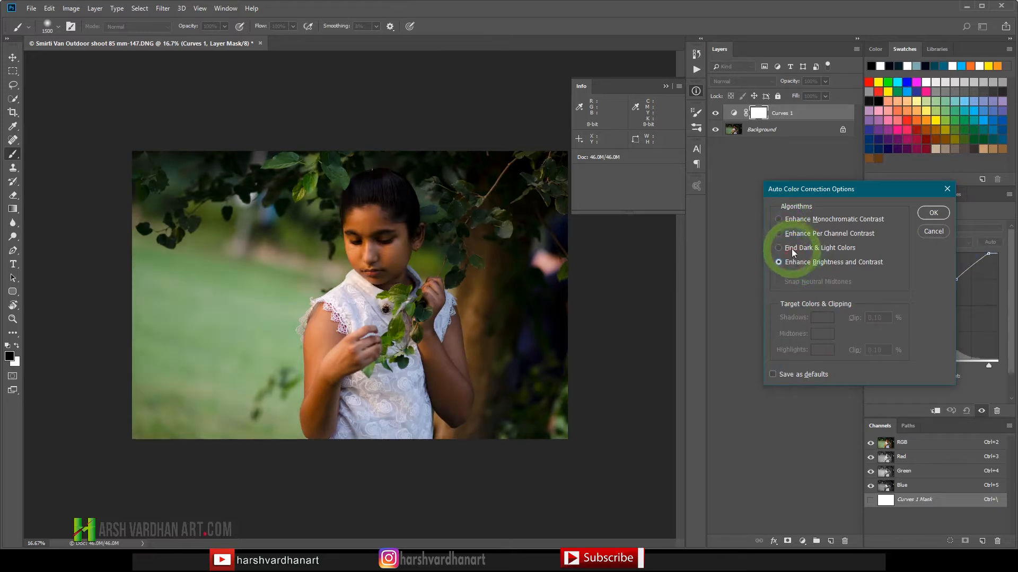
{"action": "left_click", "coordinate": [780, 247]}
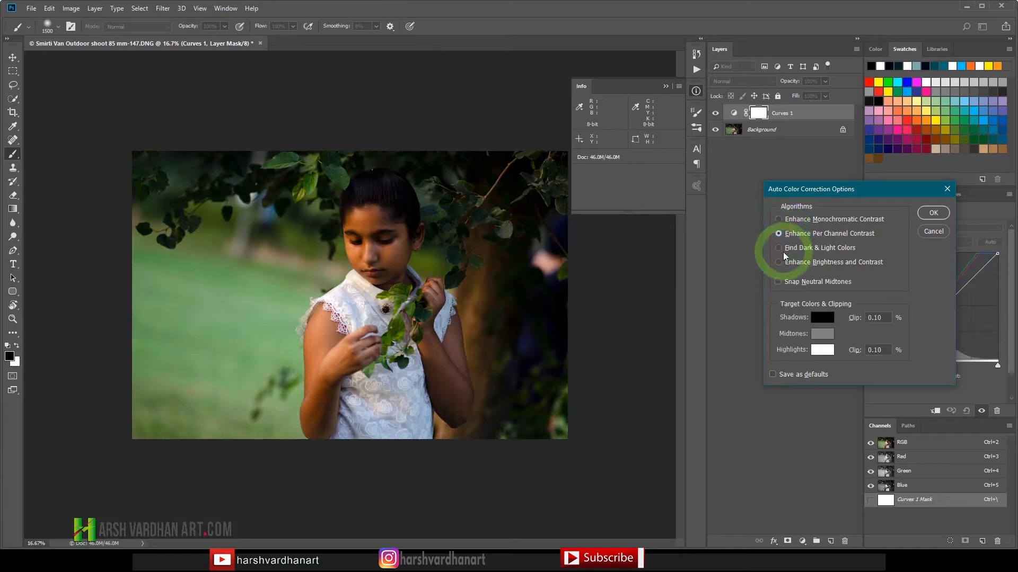
{"action": "left_click", "coordinate": [783, 261]}
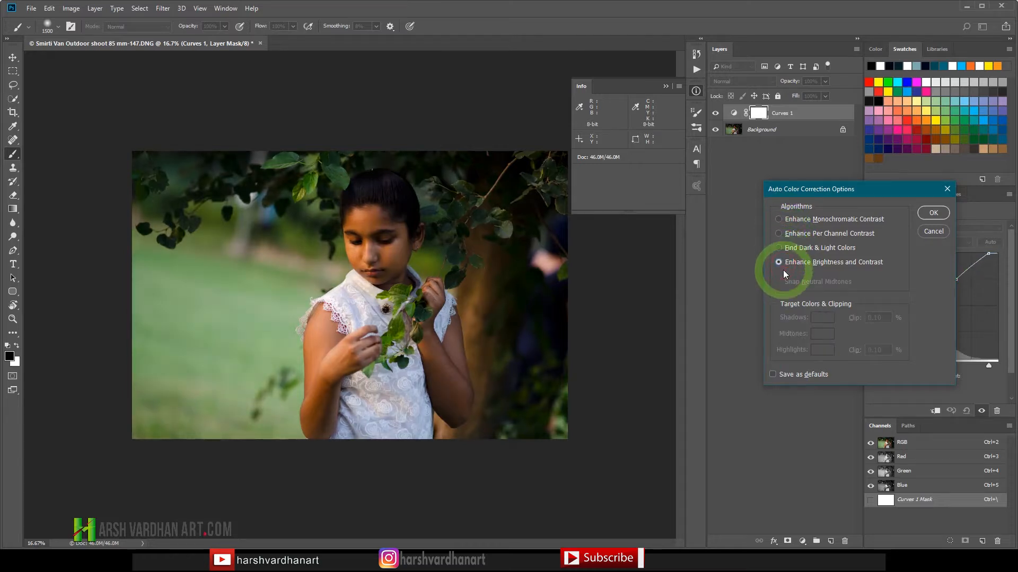
{"action": "left_click", "coordinate": [931, 213]}
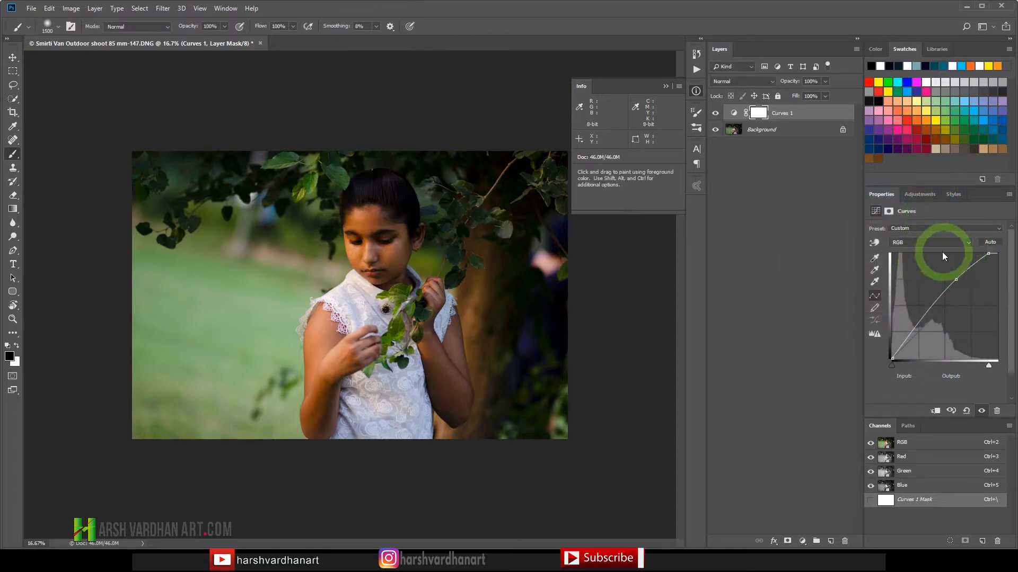
Step: Add a second Curves adjustment layer, compare the auto correction algorithms and apply Enhance Brightness and Contrast to it
{"action": "left_click", "coordinate": [920, 195]}
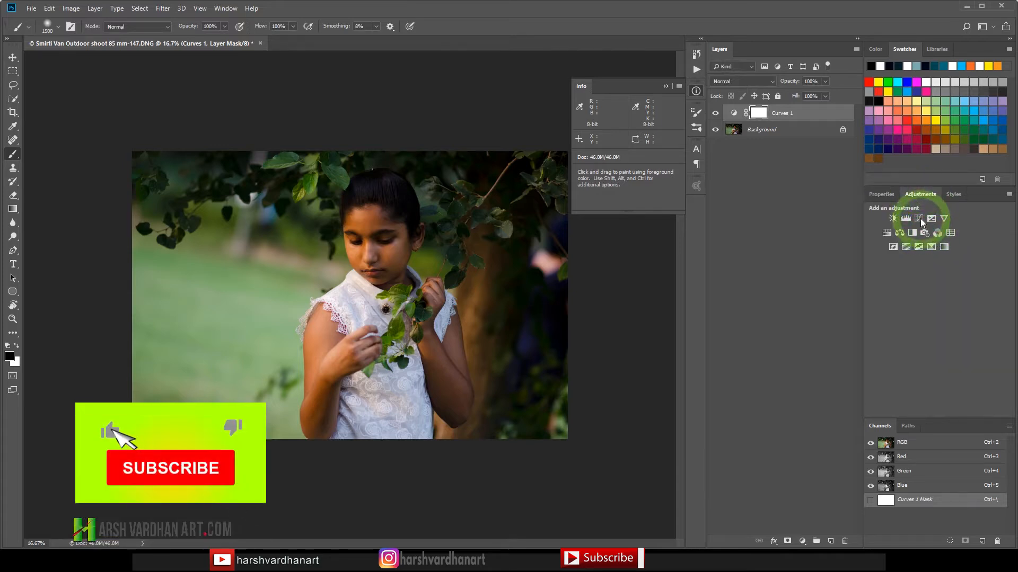
{"action": "left_click", "coordinate": [920, 219]}
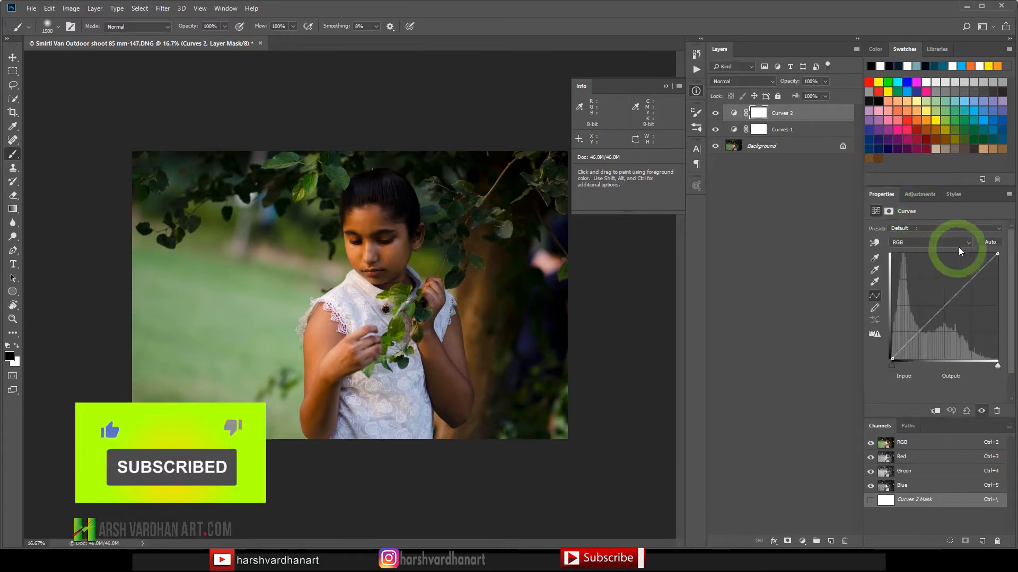
{"action": "left_click", "coordinate": [985, 243], "text": "alt"}
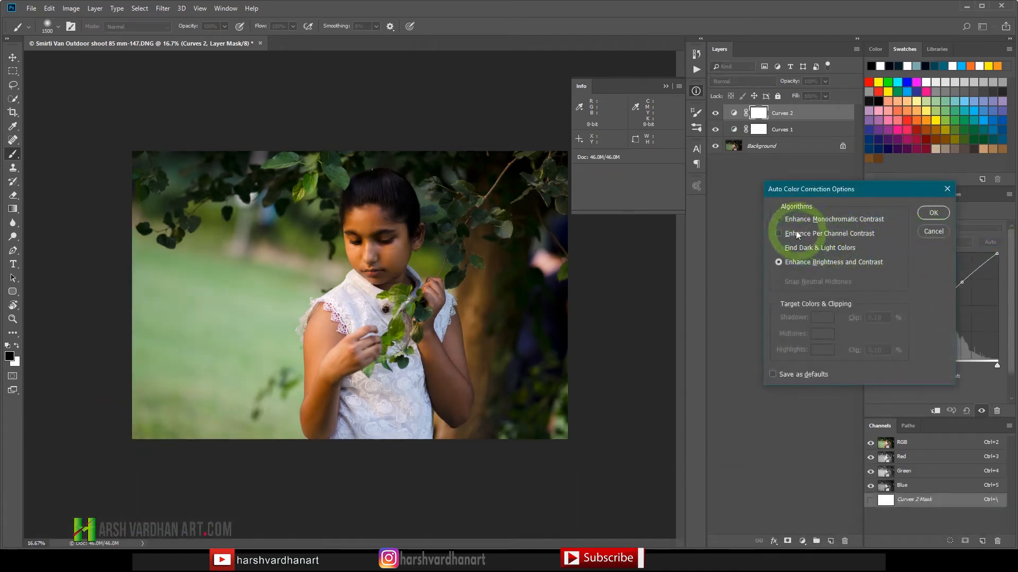
{"action": "left_click", "coordinate": [779, 220]}
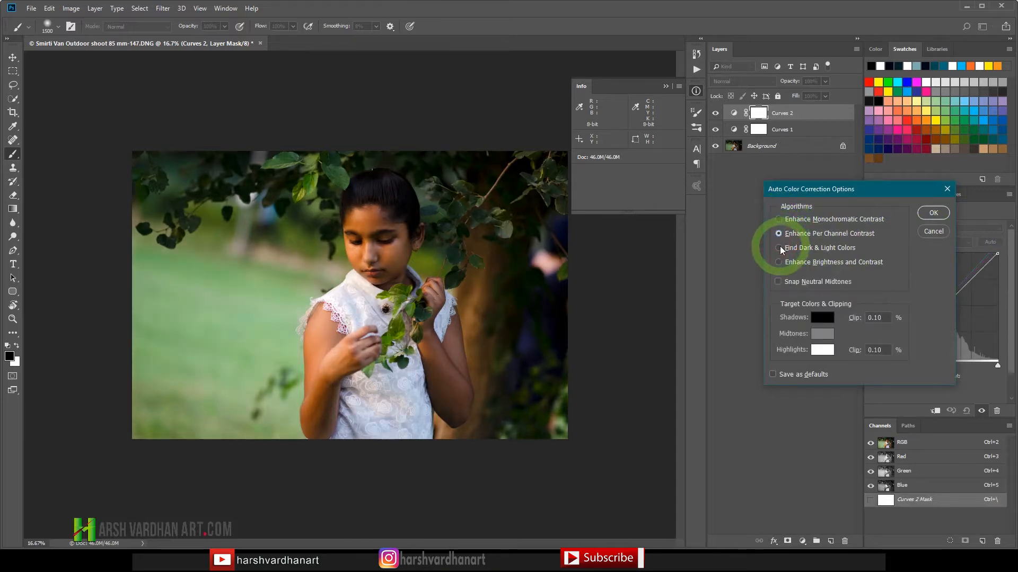
{"action": "left_click", "coordinate": [778, 282]}
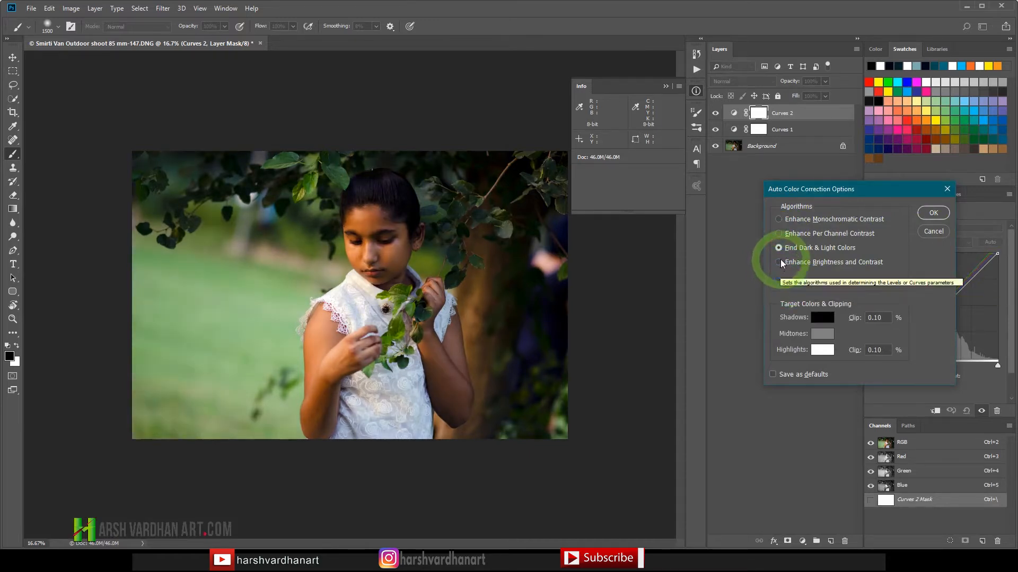
{"action": "left_click", "coordinate": [779, 262]}
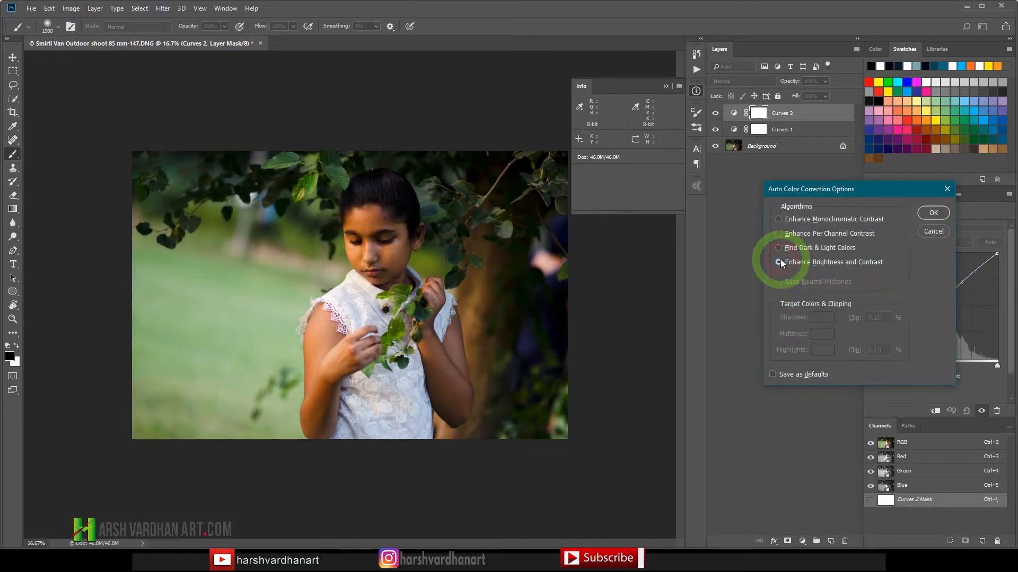
{"action": "left_click", "coordinate": [927, 212]}
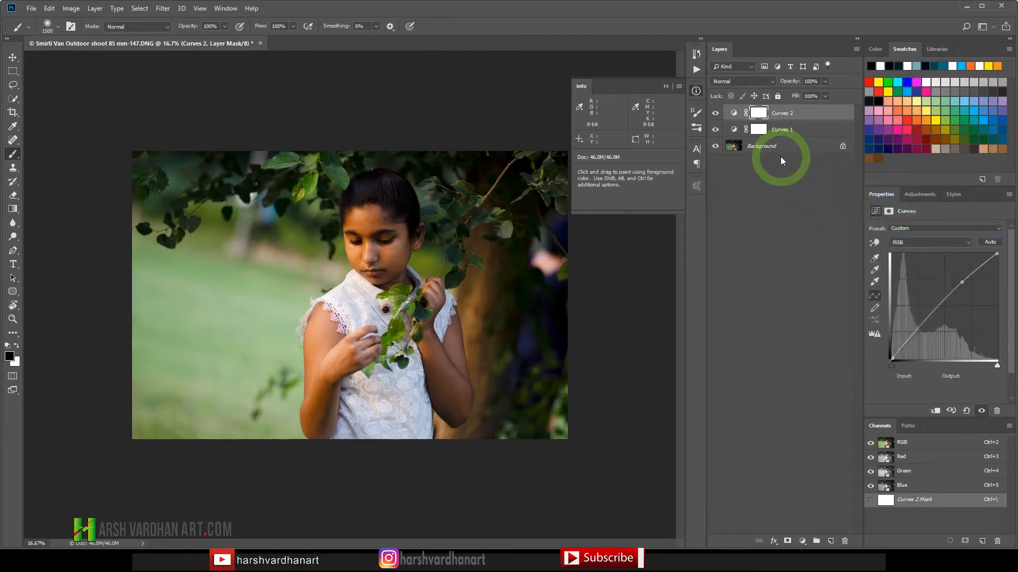
Step: Stamp all visible layers into a new merged layer on top and apply Auto Tone to it
{"action": "key", "text": "ctrl+alt+shift+e"}
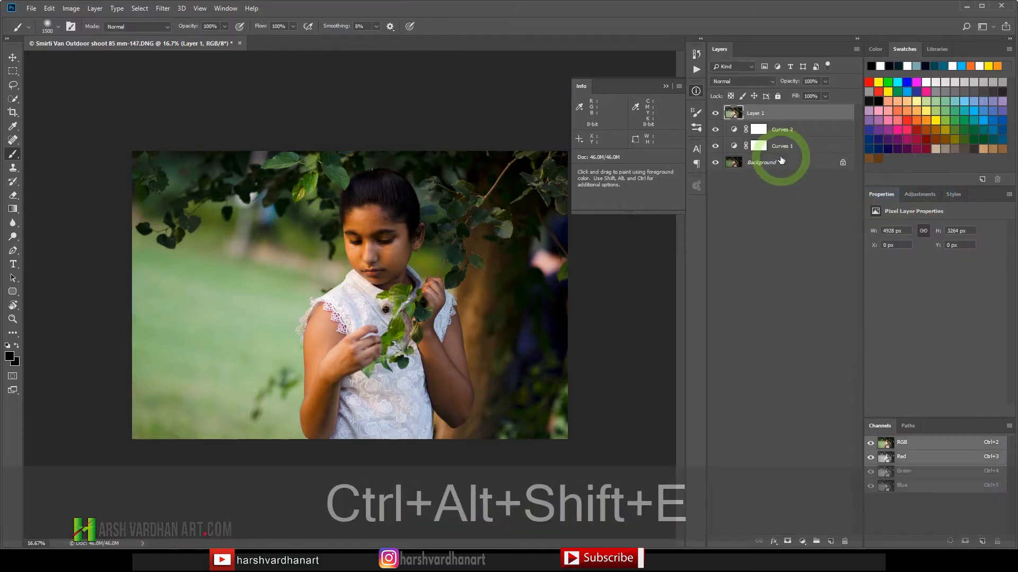
{"action": "left_click", "coordinate": [72, 9]}
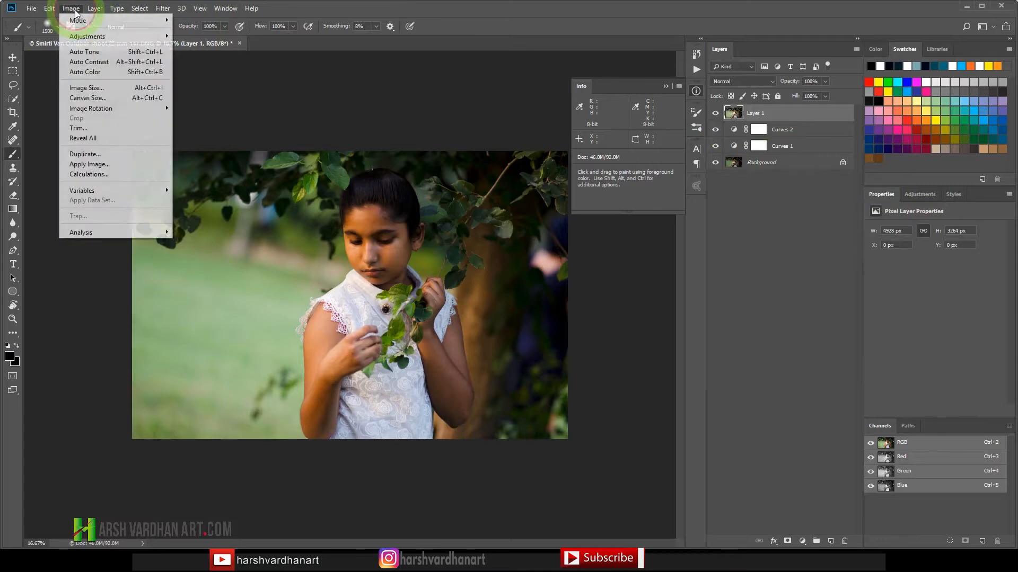
{"action": "left_click", "coordinate": [96, 55]}
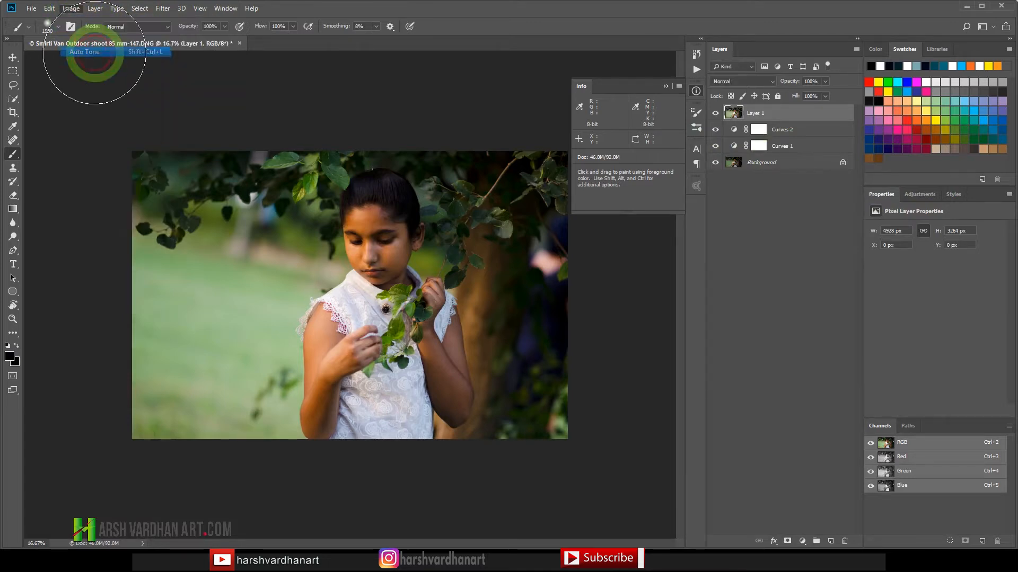
Step: Apply Auto Contrast and Auto Color to the merged photo layer
{"action": "left_click", "coordinate": [71, 9]}
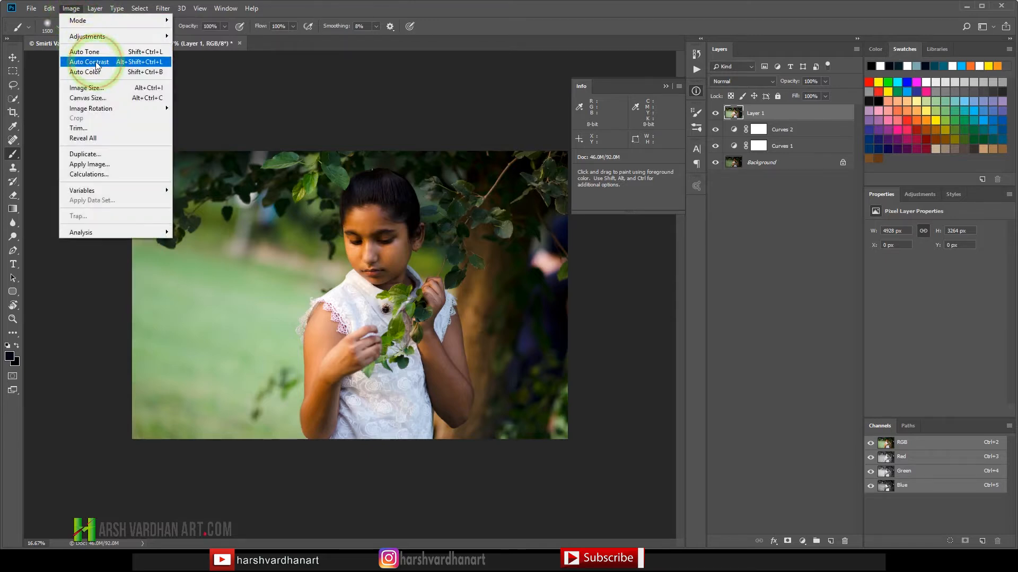
{"action": "left_click", "coordinate": [97, 65]}
{"action": "left_click", "coordinate": [75, 9]}
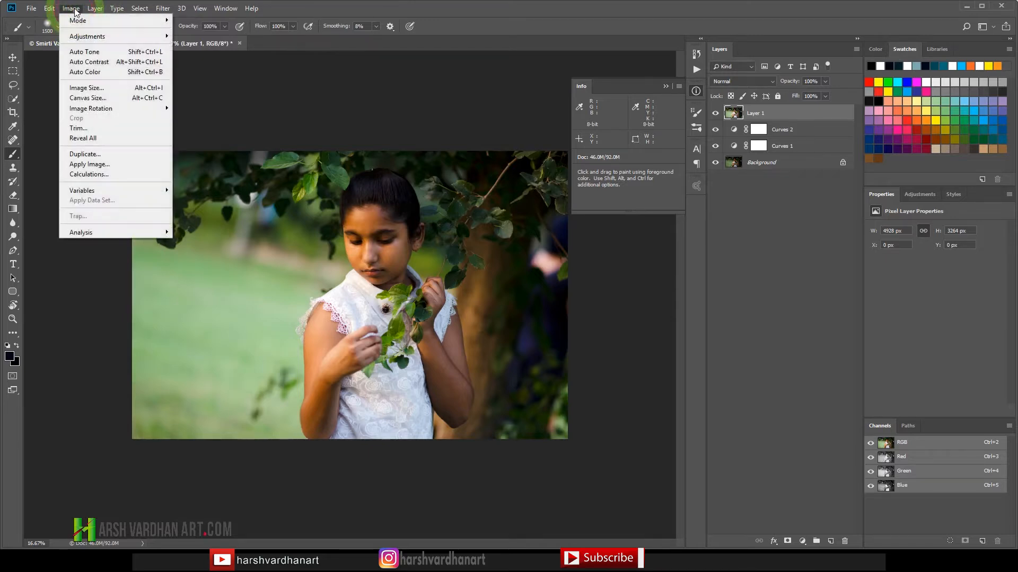
{"action": "left_click", "coordinate": [90, 74]}
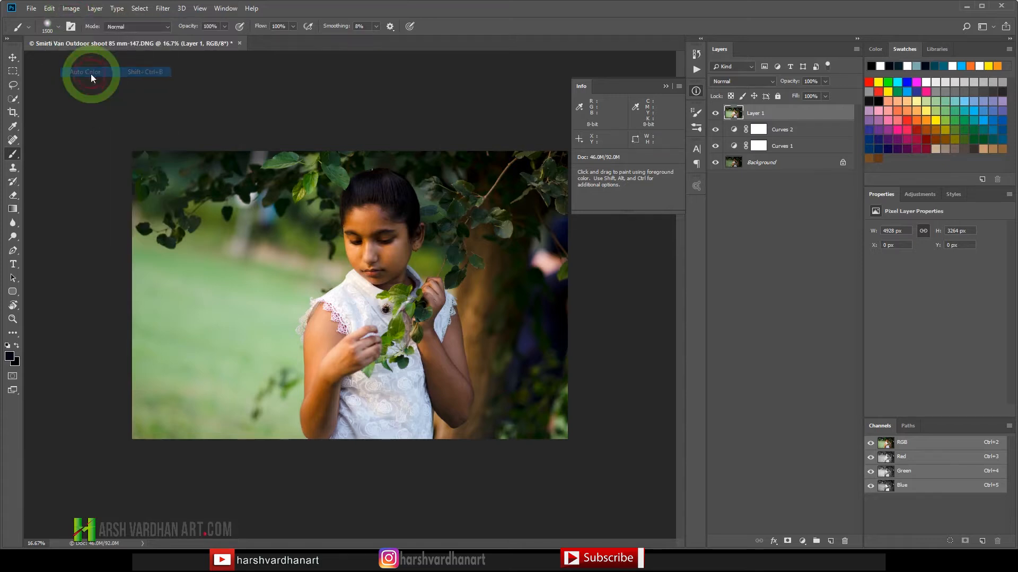
{"action": "left_click", "coordinate": [849, 241]}
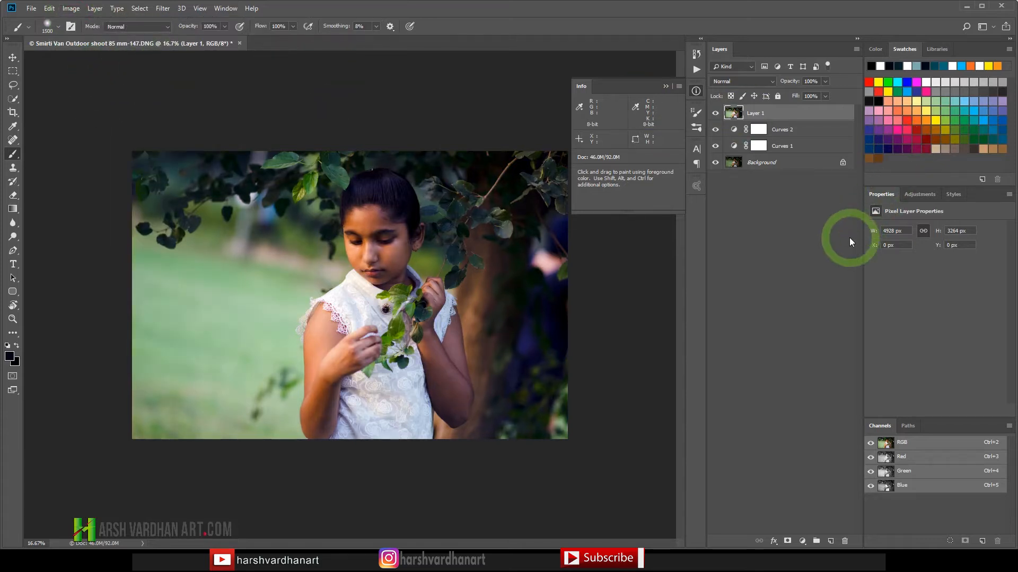
Step: Add a third Curves adjustment layer, raise its black point to output 17 and lift the midtones to about input 149, output 165
{"action": "left_click", "coordinate": [927, 220]}
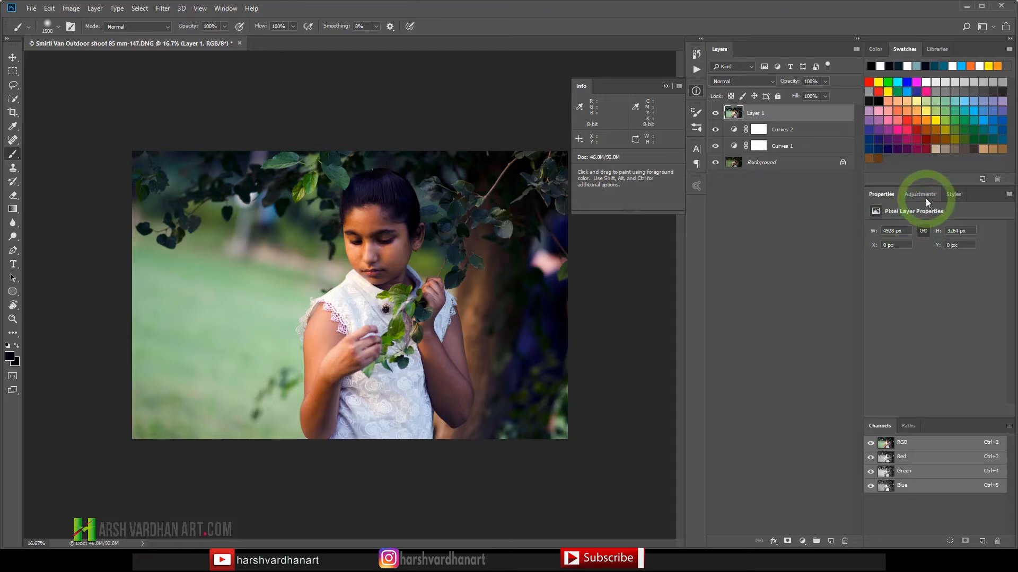
{"action": "left_click", "coordinate": [925, 196]}
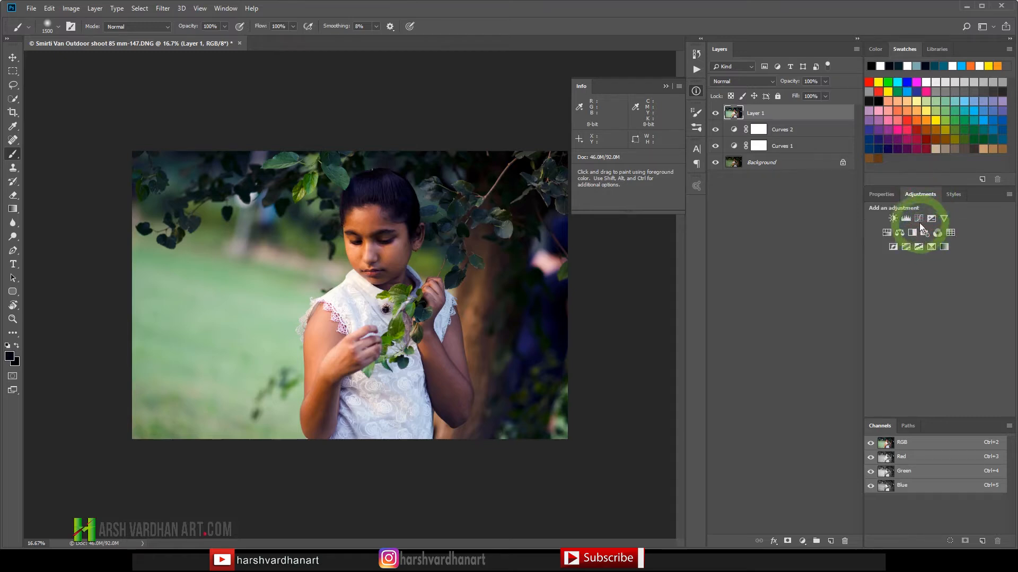
{"action": "left_click", "coordinate": [919, 219]}
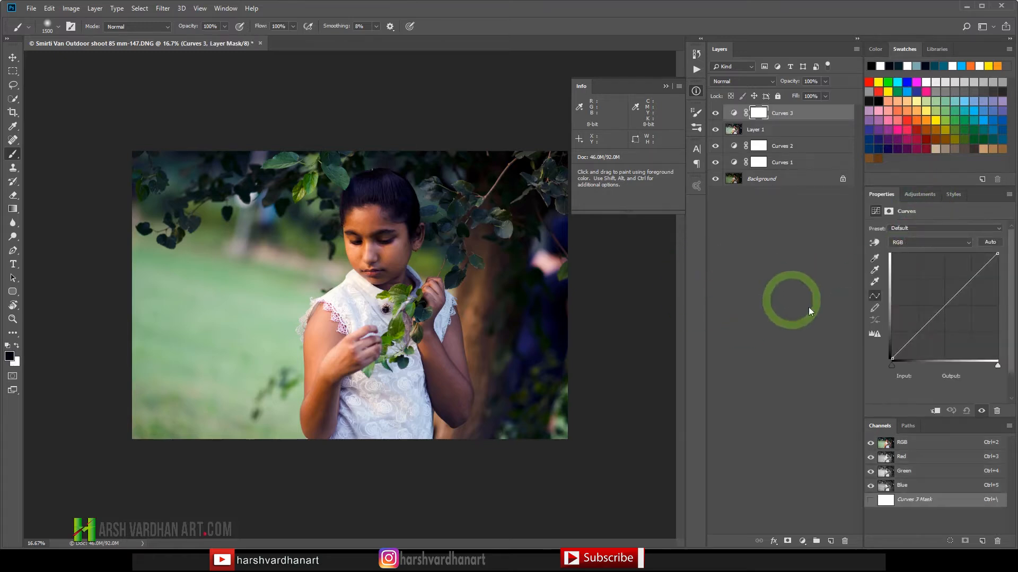
{"action": "left_click_drag", "start_coordinate": [892, 358], "coordinate": [892, 350]}
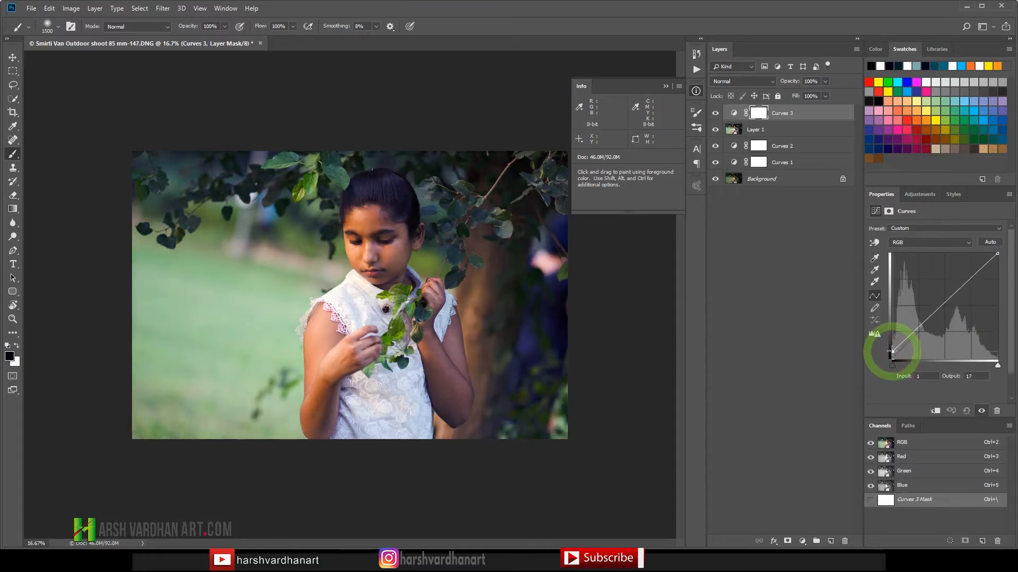
{"action": "left_click", "coordinate": [953, 290]}
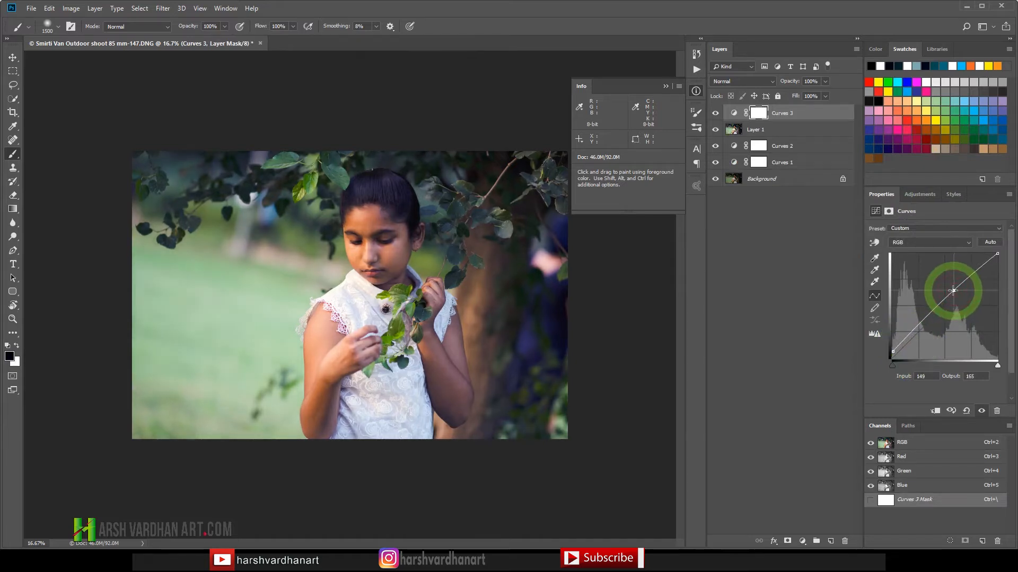
{"action": "left_click_drag", "start_coordinate": [953, 291], "coordinate": [953, 291]}
Step: Add a fourth Curves adjustment layer, compare the auto color correction algorithms and apply Enhance Brightness and Contrast
{"action": "left_click", "coordinate": [933, 218]}
{"action": "left_click", "coordinate": [926, 199]}
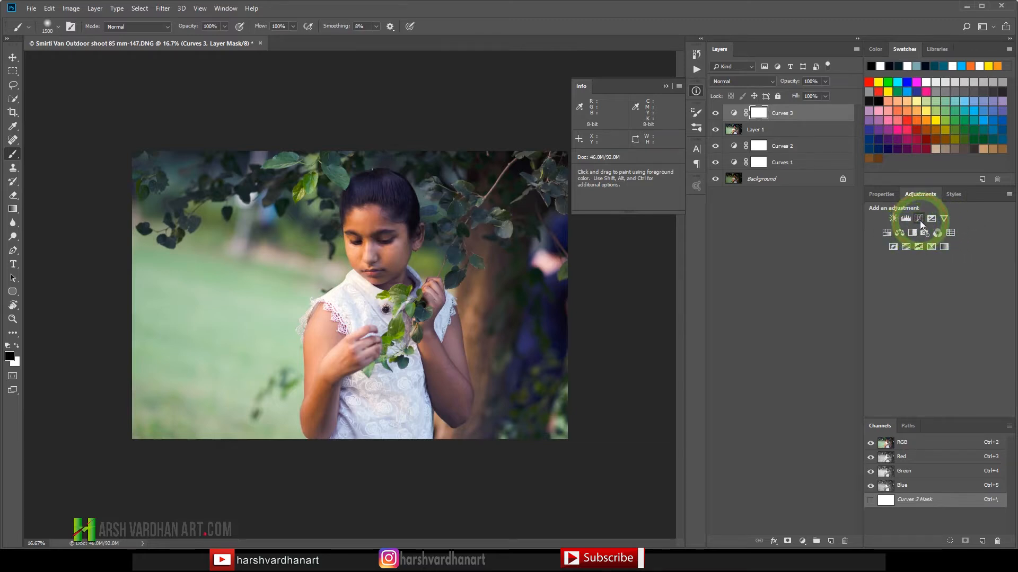
{"action": "left_click", "coordinate": [919, 219]}
{"action": "key", "text": "alt"}
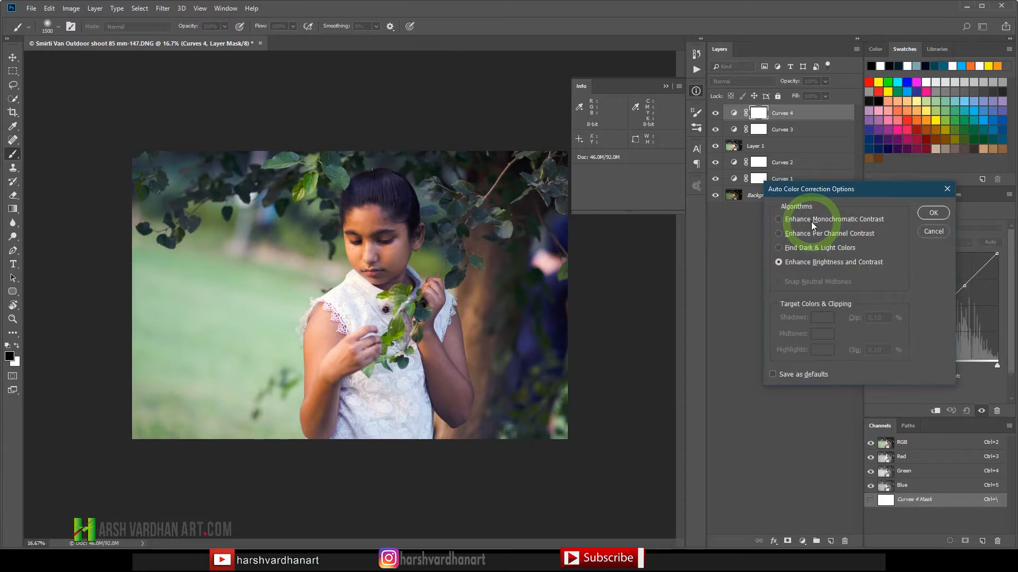
{"action": "left_click", "coordinate": [794, 247]}
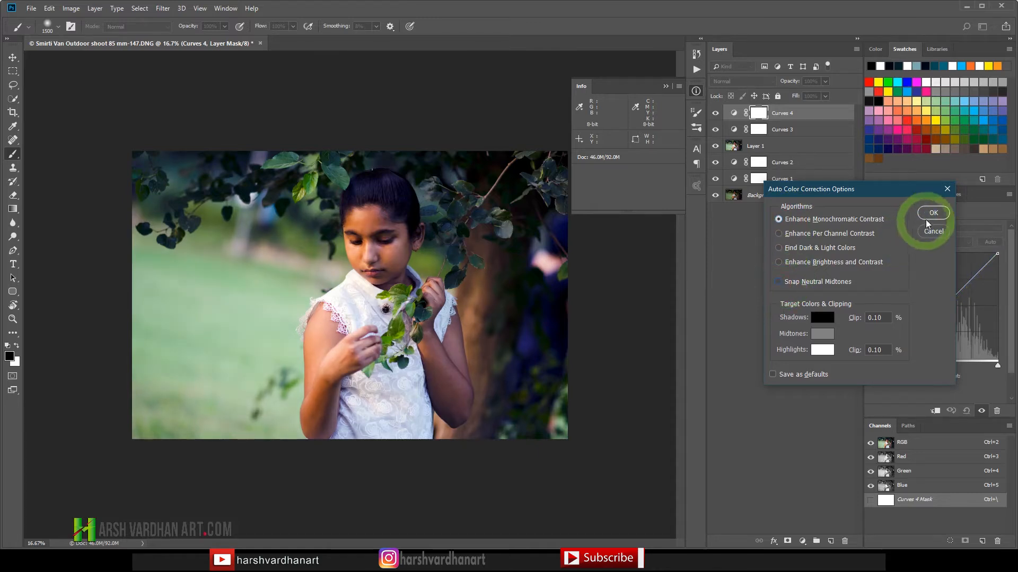
{"action": "left_click", "coordinate": [839, 237]}
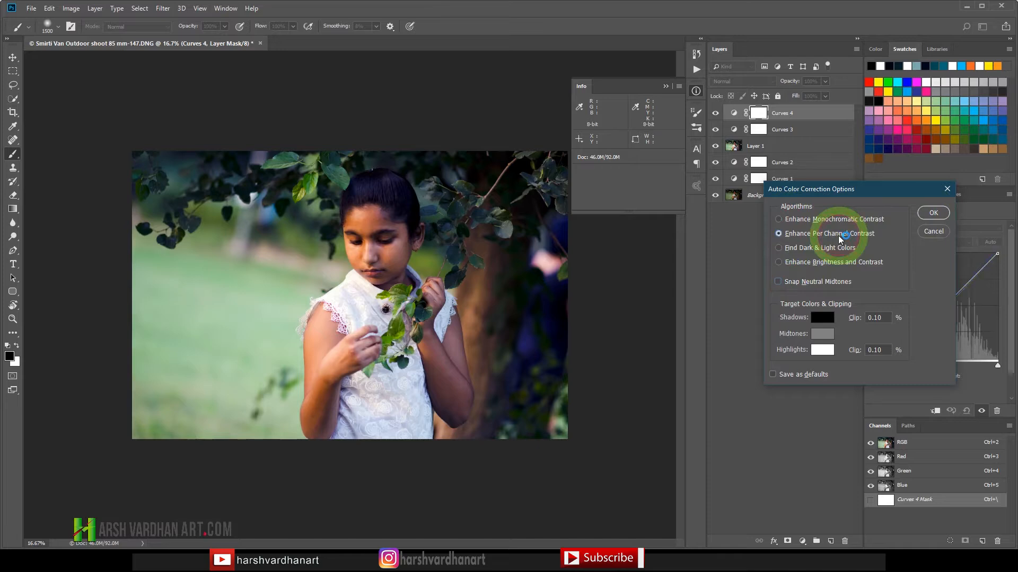
{"action": "left_click", "coordinate": [812, 250]}
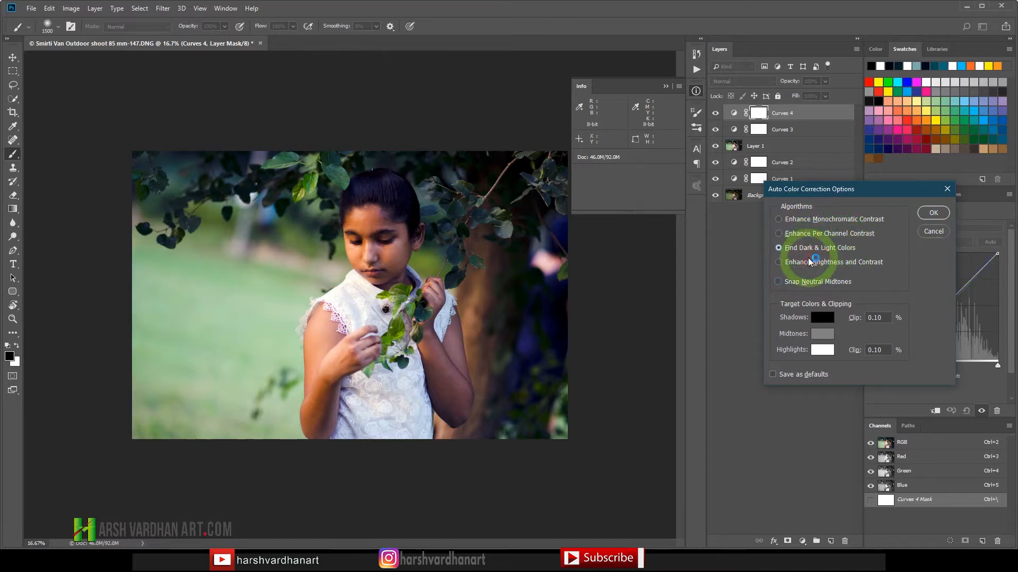
{"action": "left_click", "coordinate": [809, 262]}
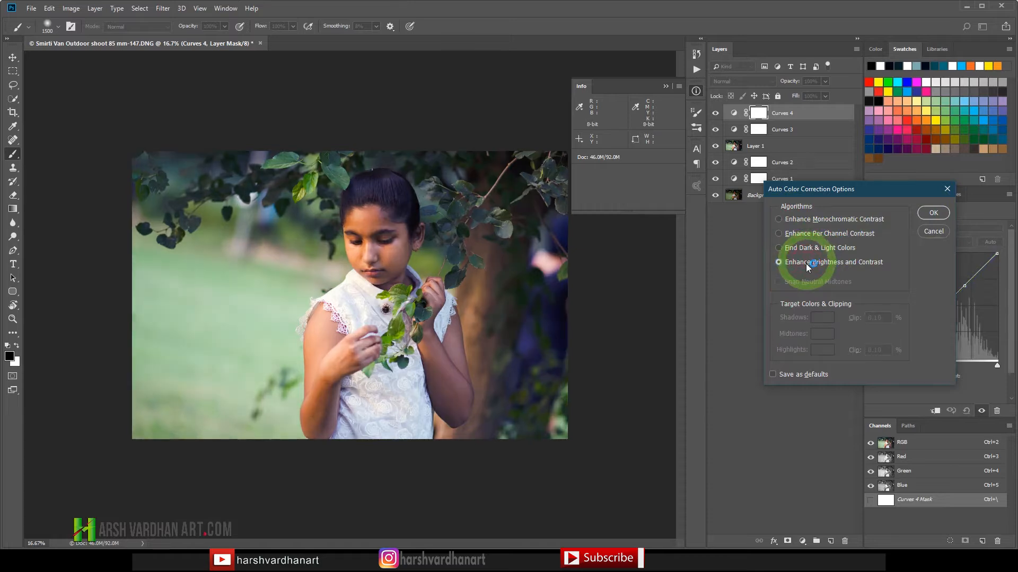
{"action": "left_click", "coordinate": [932, 213]}
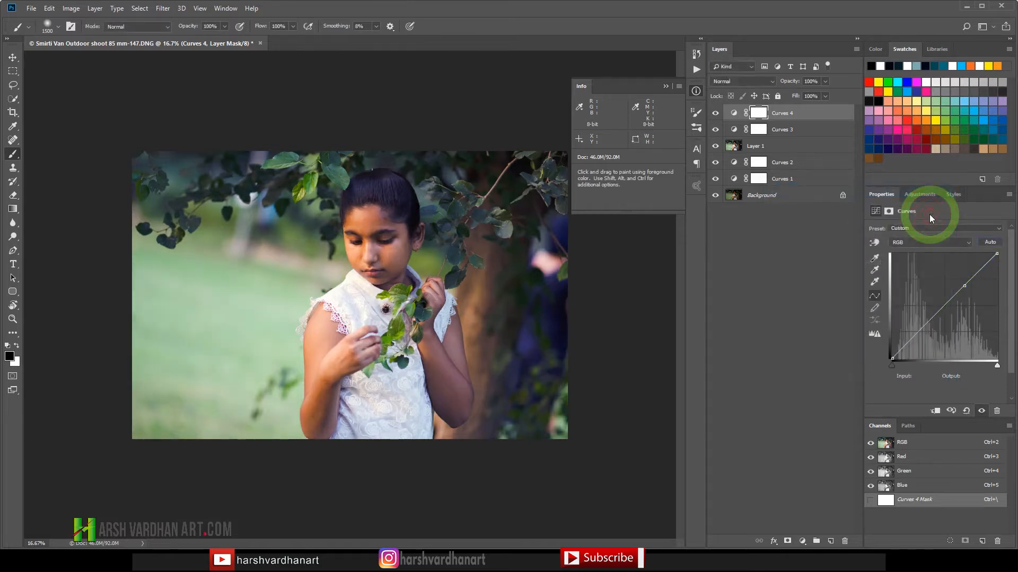
Step: Add a Levels adjustment layer above the Curves layers
{"action": "left_click", "coordinate": [919, 194]}
{"action": "left_click", "coordinate": [887, 218]}
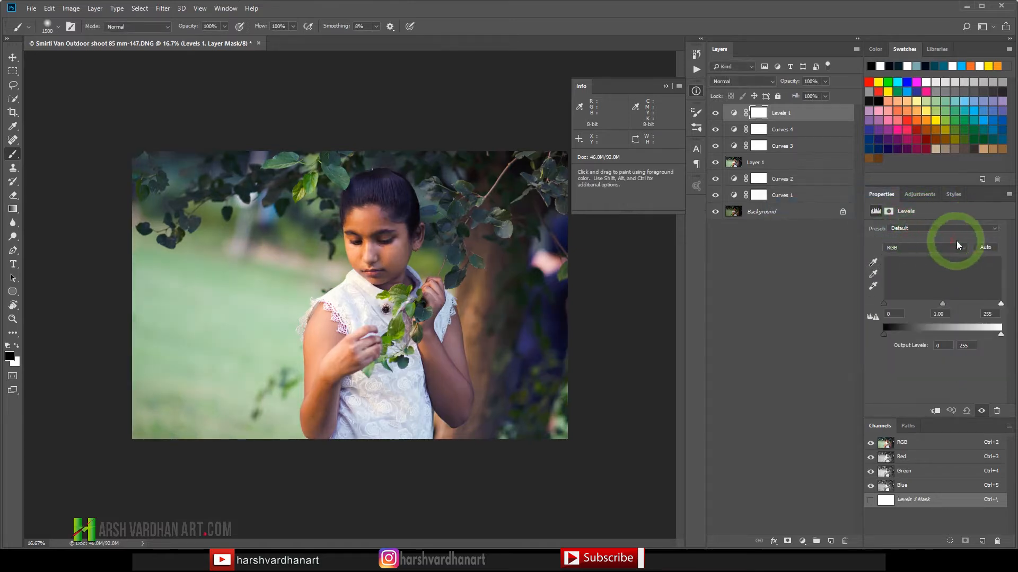
Step: Try Enhance Monochromatic Contrast with Snap Neutral Midtones, 0.07% shadow and 0.40% highlight clipping on the Levels layer, and revert the automatic levels
{"action": "left_click", "coordinate": [987, 251], "text": "alt"}
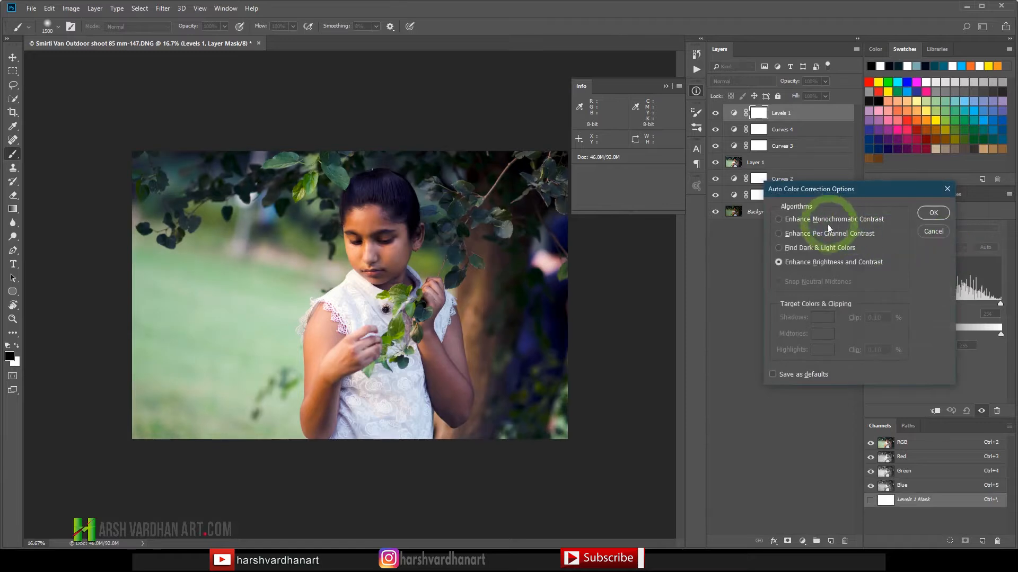
{"action": "left_click", "coordinate": [818, 220]}
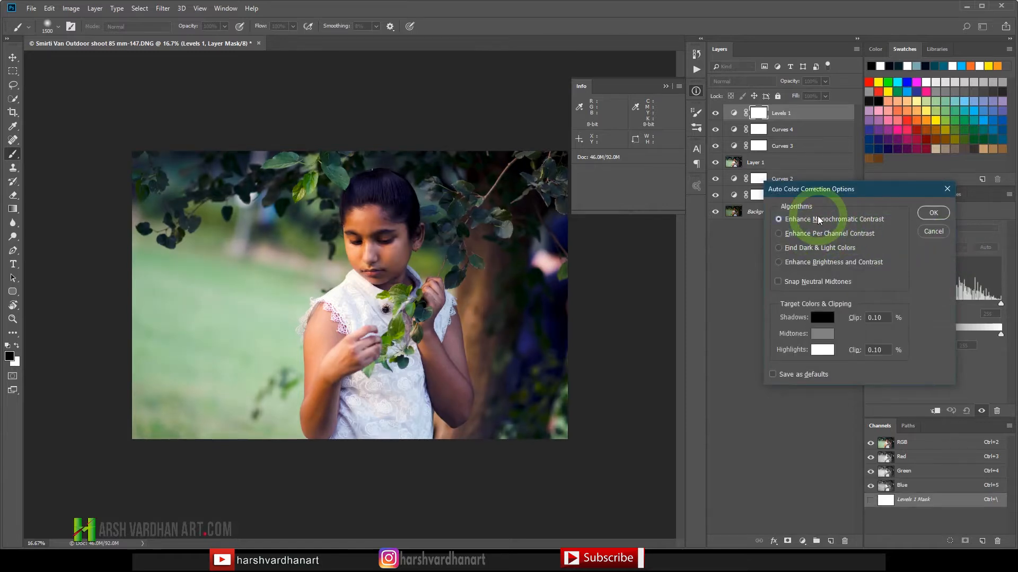
{"action": "left_click", "coordinate": [808, 282]}
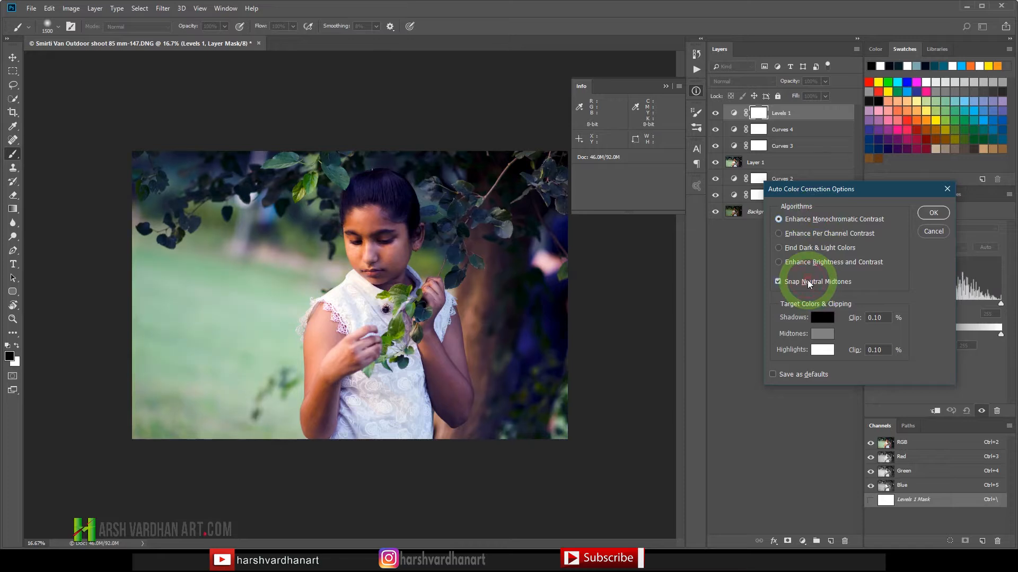
{"action": "left_click_drag", "start_coordinate": [852, 318], "coordinate": [857, 319]}
{"action": "mouse_move", "coordinate": [851, 320]}
{"action": "left_mouse_down"}
{"action": "mouse_move", "coordinate": [869, 320]}
{"action": "mouse_move", "coordinate": [849, 320]}
{"action": "left_mouse_up"}
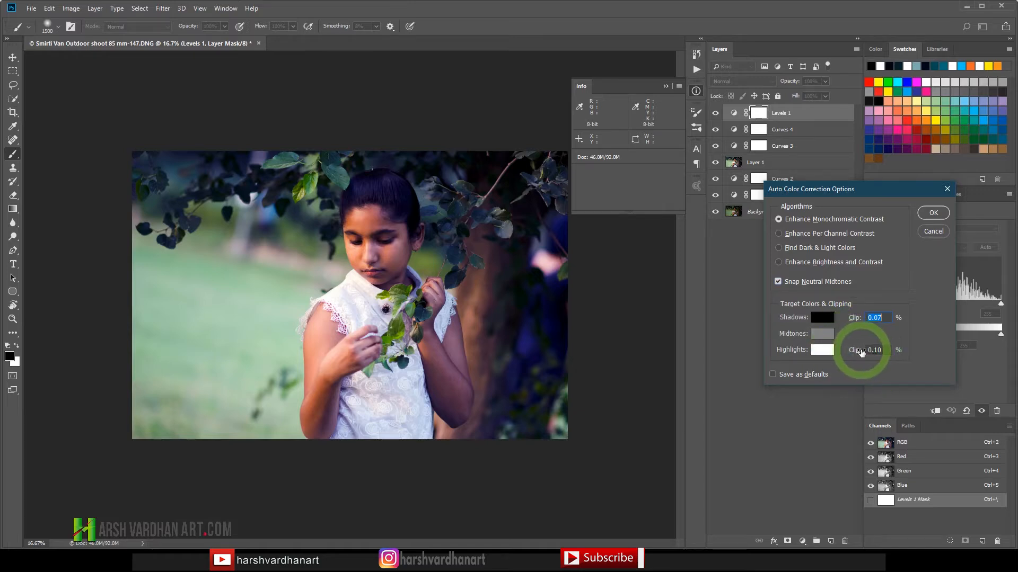
{"action": "mouse_move", "coordinate": [861, 353]}
{"action": "left_mouse_down"}
{"action": "mouse_move", "coordinate": [851, 353]}
{"action": "mouse_move", "coordinate": [878, 351]}
{"action": "left_mouse_up"}
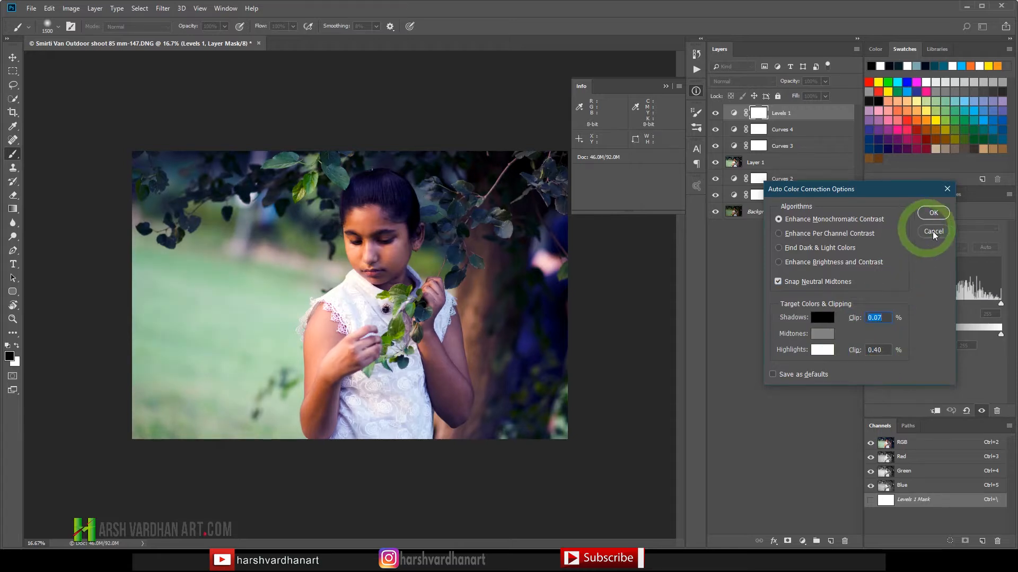
{"action": "left_click", "coordinate": [788, 135]}
{"action": "key", "text": "Escape"}
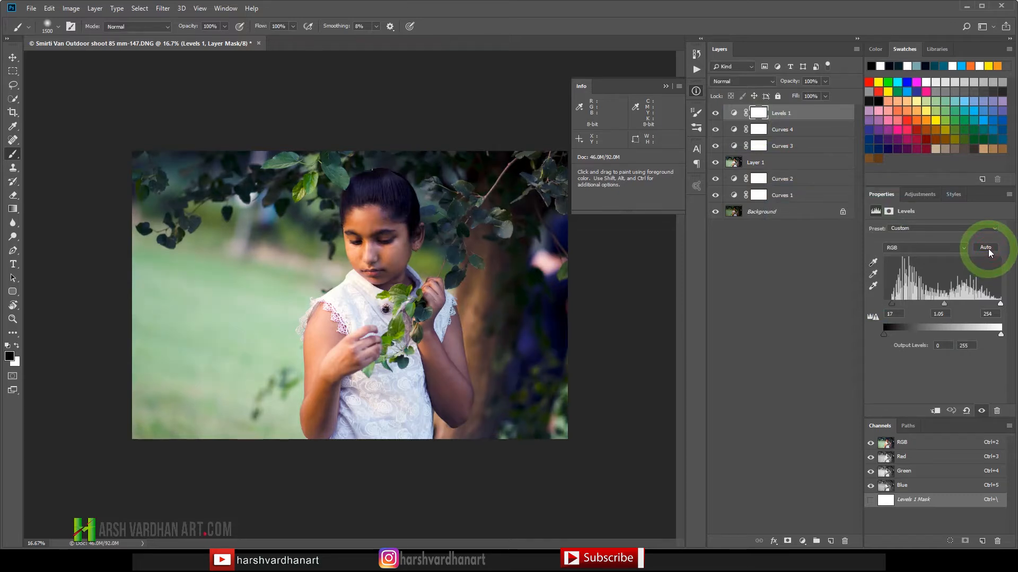
{"action": "key", "text": "ctrl+z"}
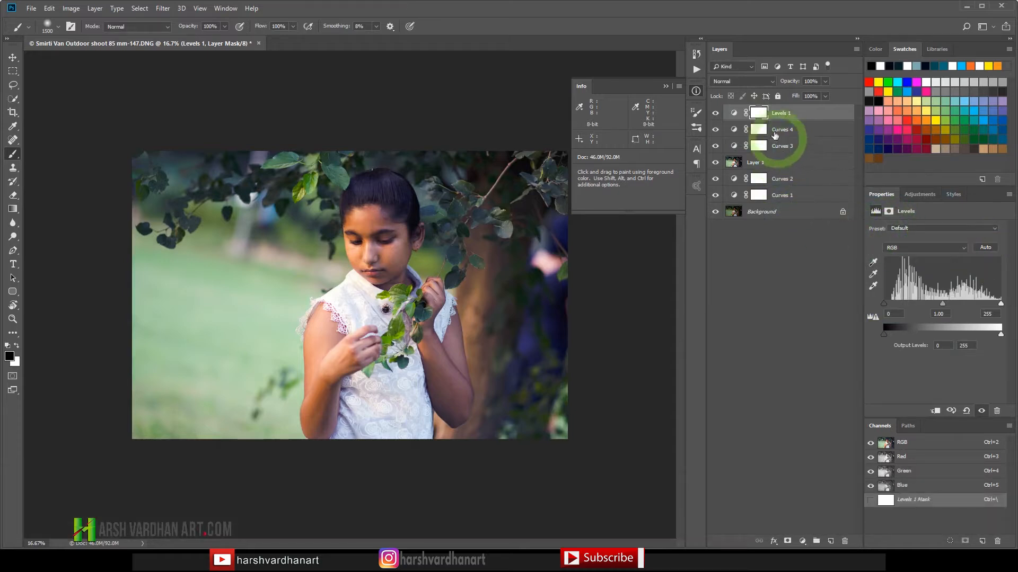
Step: Select every layer from Levels 1 down to Background and merge them into a single layer
{"action": "left_click", "coordinate": [734, 116]}
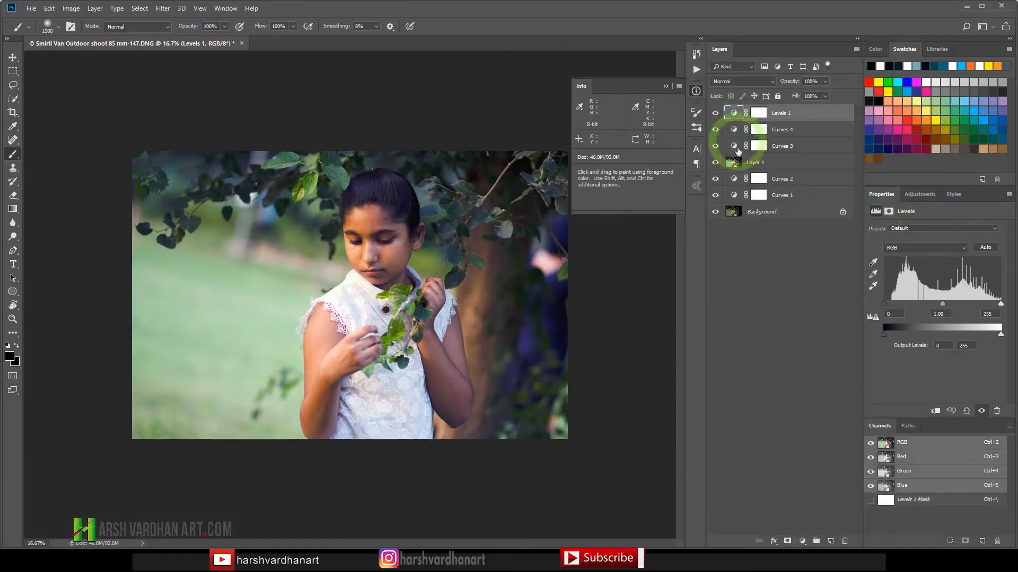
{"action": "left_click", "coordinate": [748, 214], "text": "shift"}
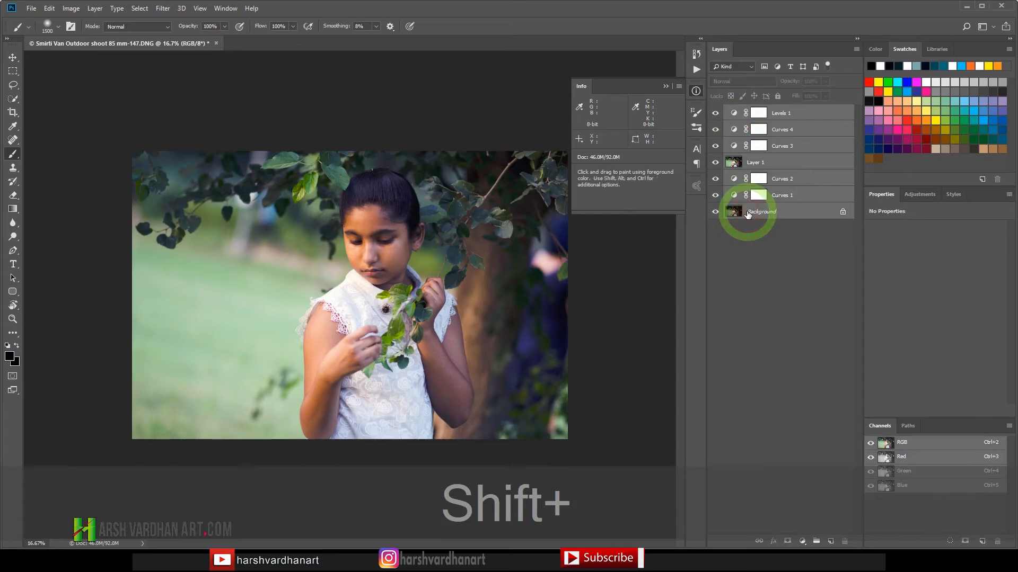
{"action": "key", "text": "shift+ctrl+e"}
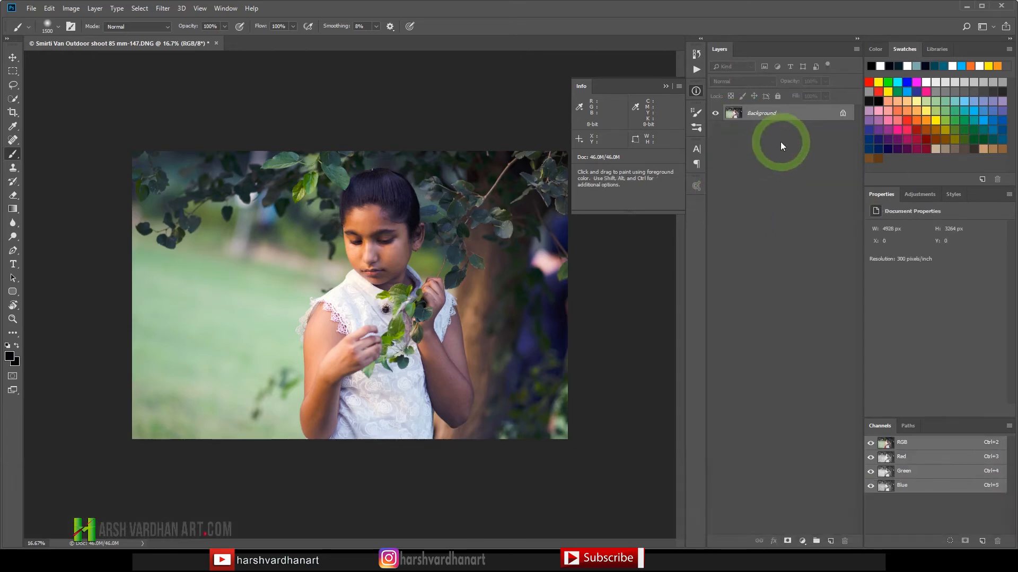
Step: Run the Deep Cyan Look action on the merged photo, expand its layer group and make the group visible
{"action": "left_click", "coordinate": [697, 69]}
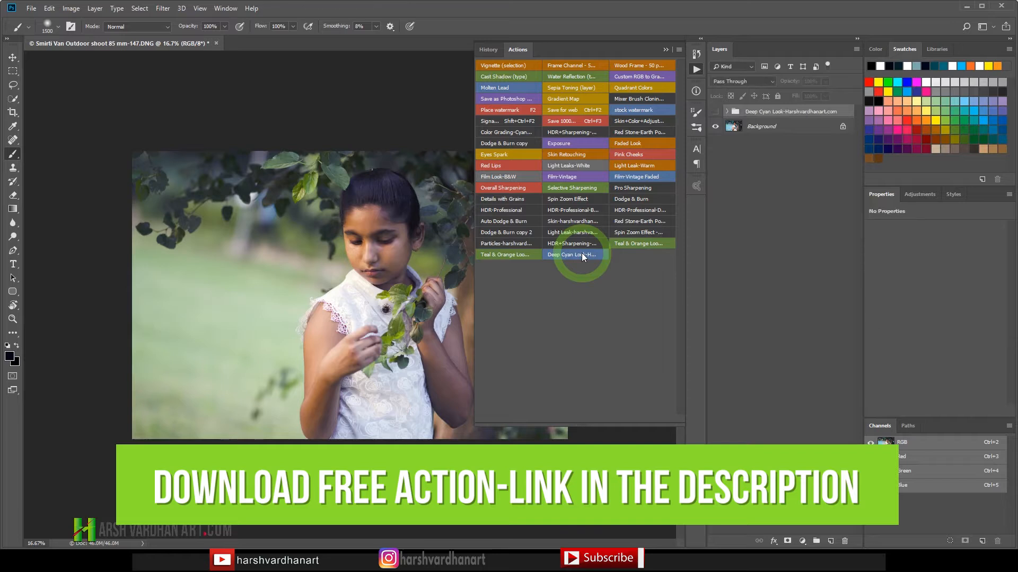
{"action": "left_click", "coordinate": [698, 69]}
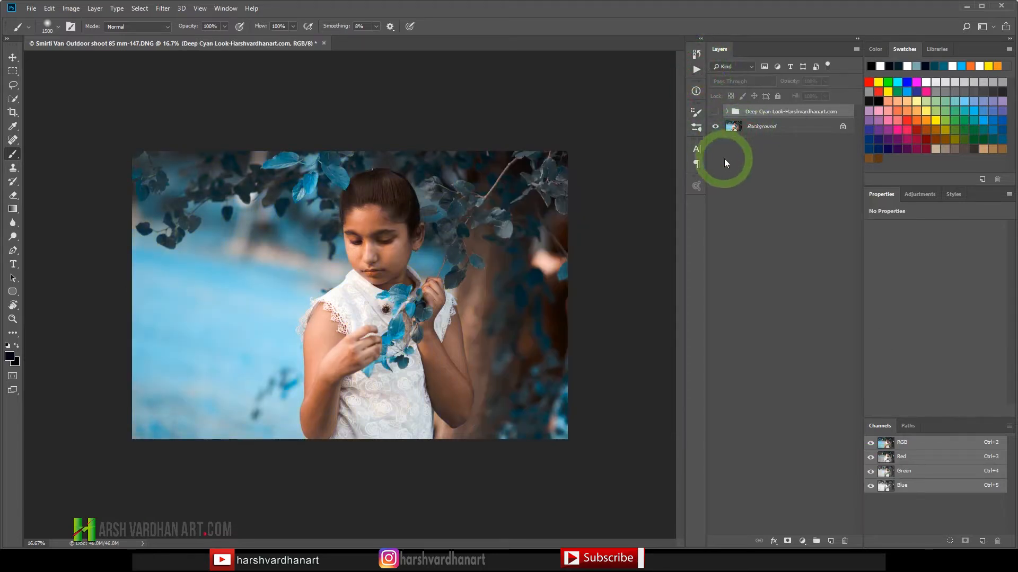
{"action": "left_click", "coordinate": [728, 112]}
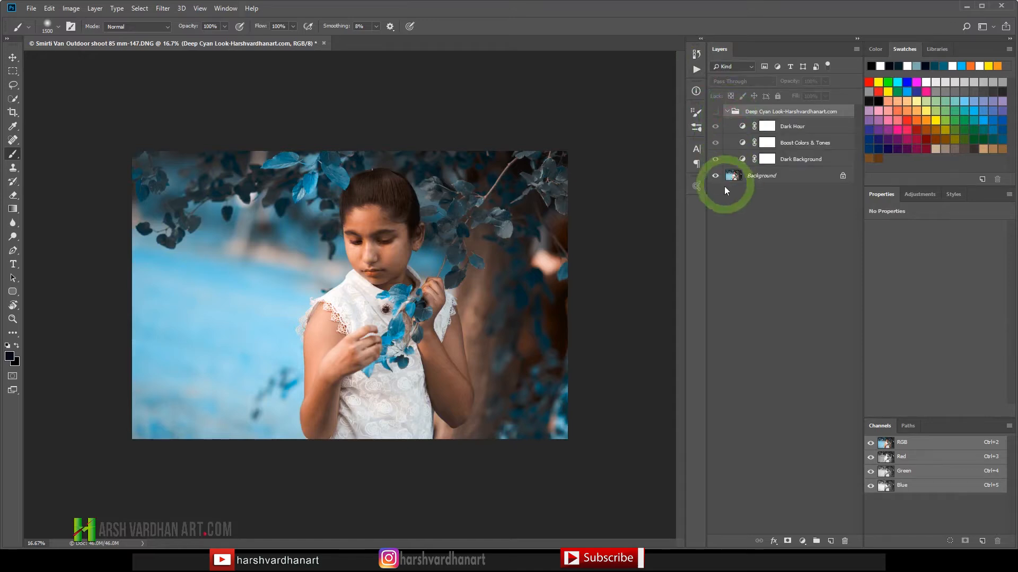
{"action": "left_click", "coordinate": [715, 111]}
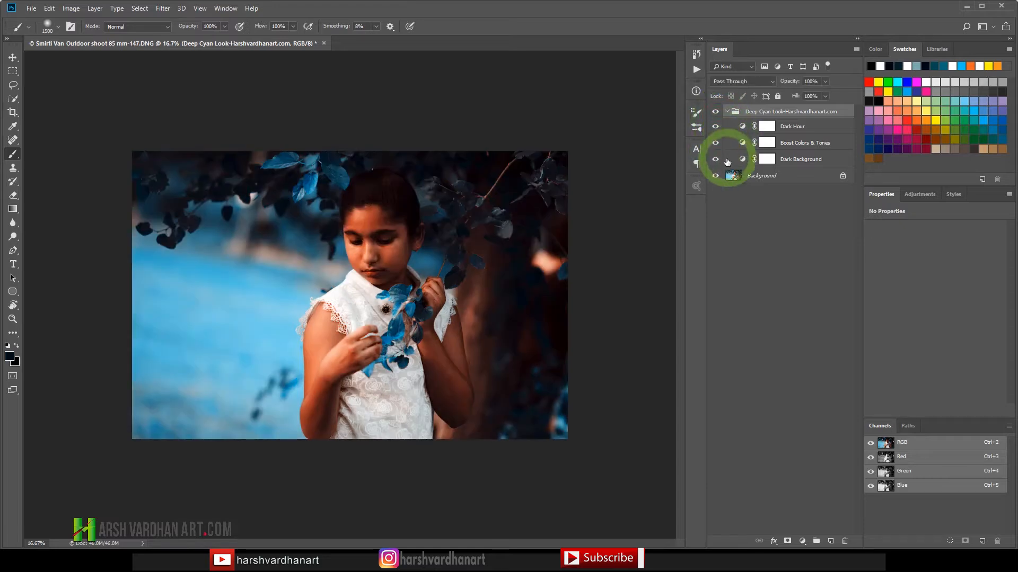
Step: Hide the Dark Hour and Boost Colors & Tones layers and compare the photo with and without Dark Background, leaving that layer visible
{"action": "left_click", "coordinate": [715, 127]}
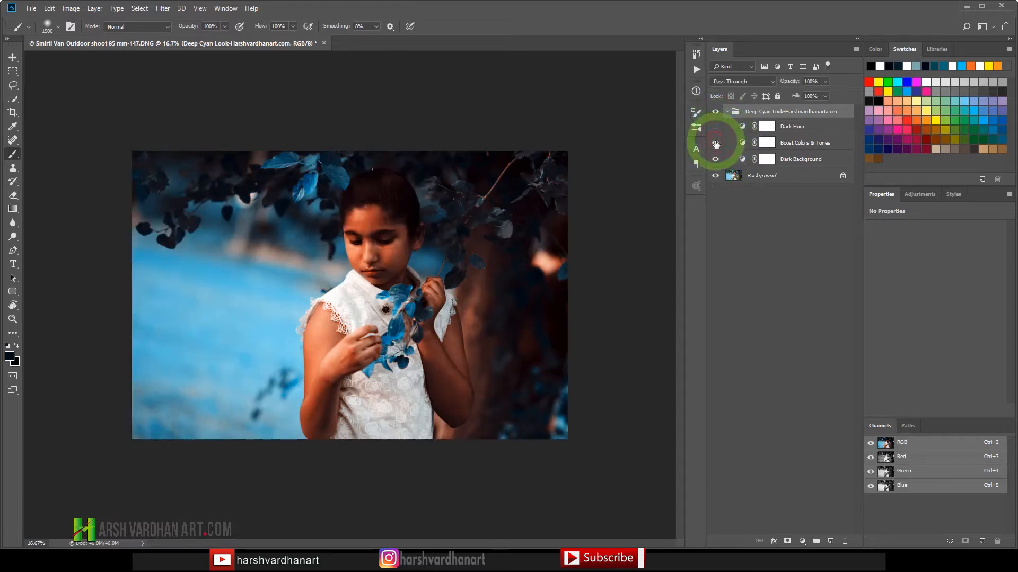
{"action": "left_click", "coordinate": [715, 143]}
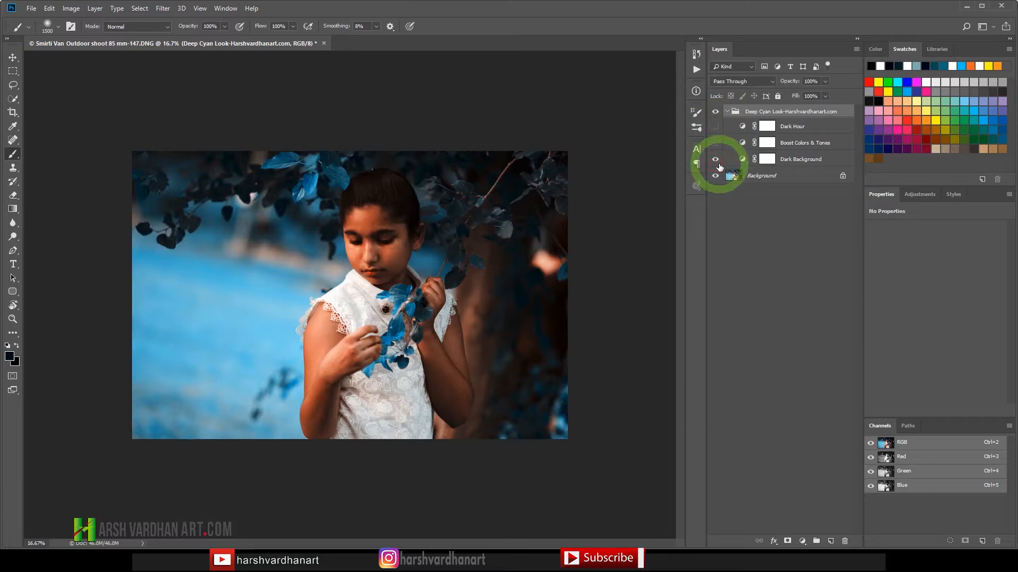
{"action": "left_click", "coordinate": [715, 159]}
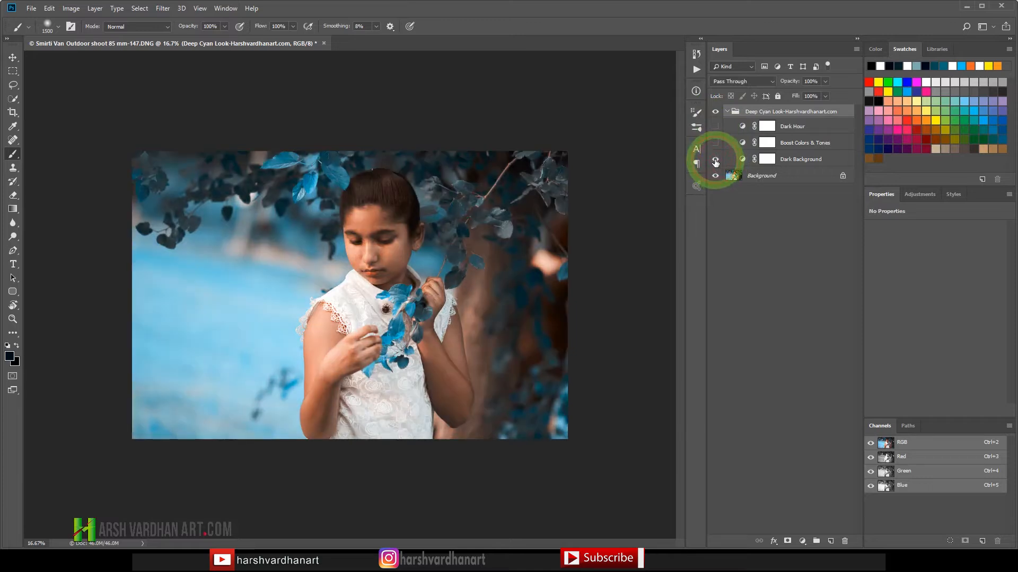
{"action": "left_click", "coordinate": [715, 160]}
{"action": "left_click", "coordinate": [715, 159]}
{"action": "left_click", "coordinate": [715, 159]}
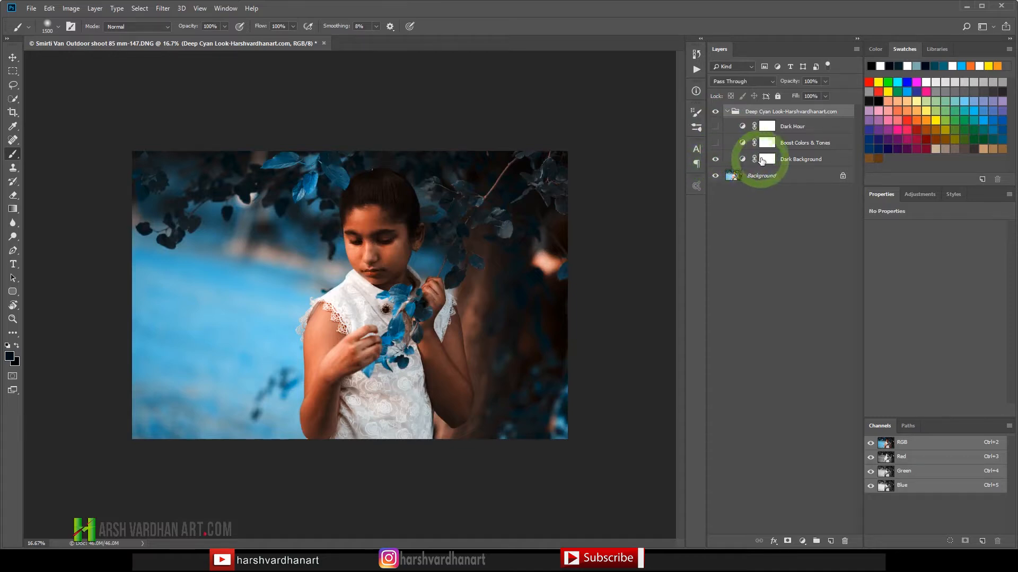
Step: Paint black over the girl's face and arm on the Dark Background layer mask with an 800 px brush, undoing unwanted strokes
{"action": "left_click", "coordinate": [758, 160]}
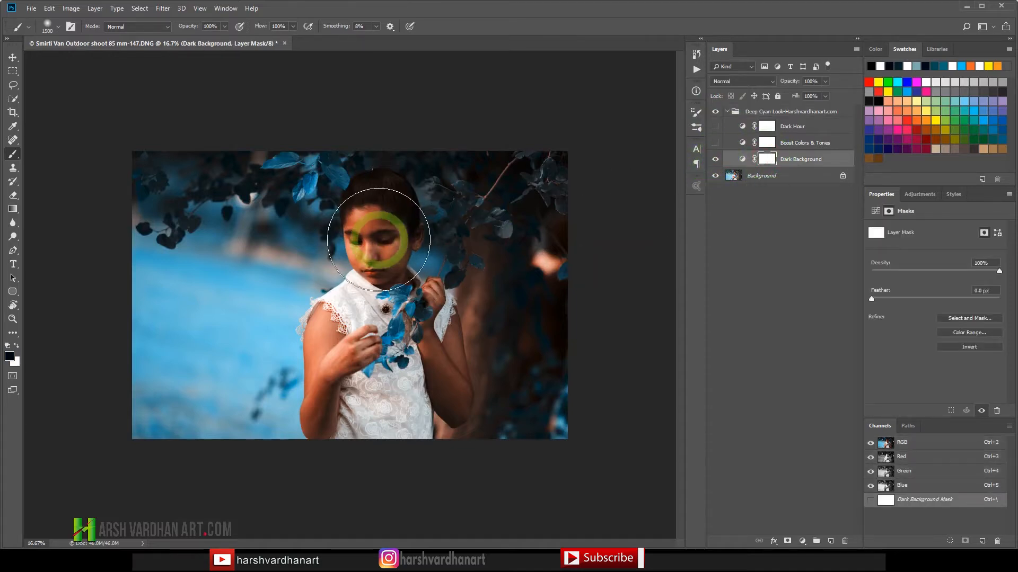
{"action": "key", "text": "bracketleft"}
{"action": "key", "text": "bracketleft"}
{"action": "key", "text": "bracketleft"}
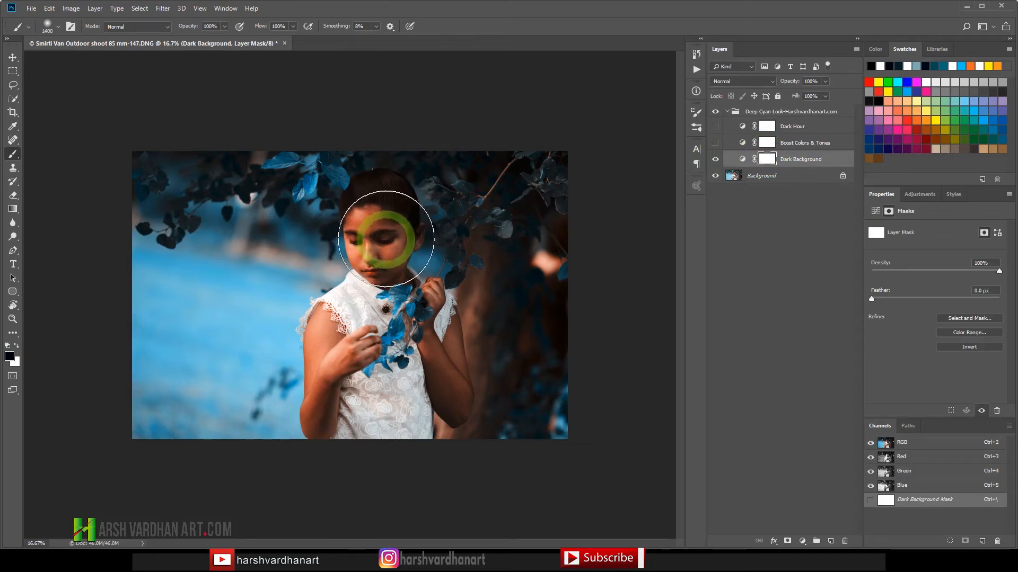
{"action": "key", "text": "bracketleft"}
{"action": "key", "text": "bracketleft"}
{"action": "key", "text": "bracketleft"}
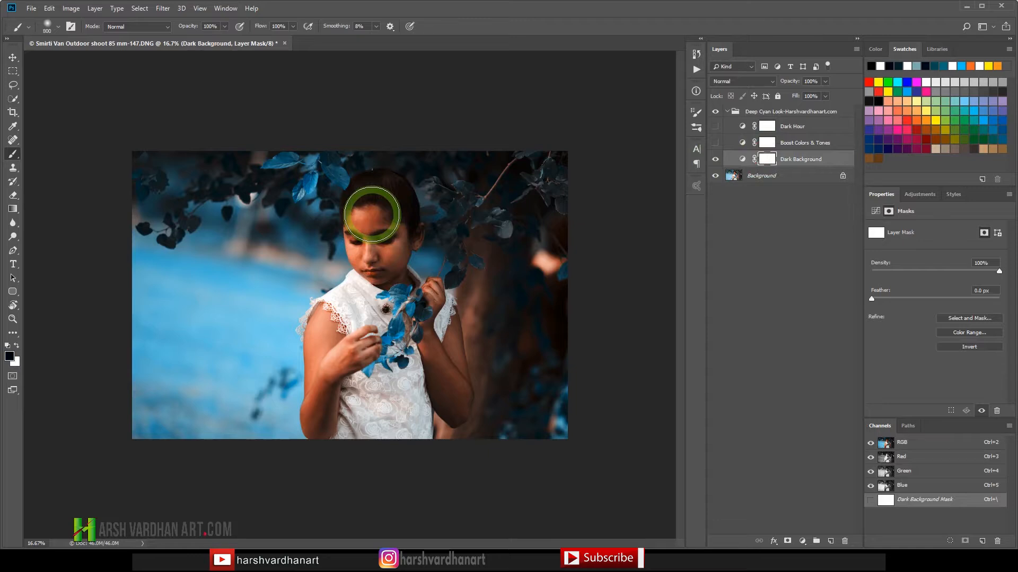
{"action": "mouse_move", "coordinate": [372, 214]}
{"action": "left_mouse_down"}
{"action": "mouse_move", "coordinate": [366, 291]}
{"action": "mouse_move", "coordinate": [378, 240]}
{"action": "mouse_move", "coordinate": [384, 292]}
{"action": "left_mouse_up"}
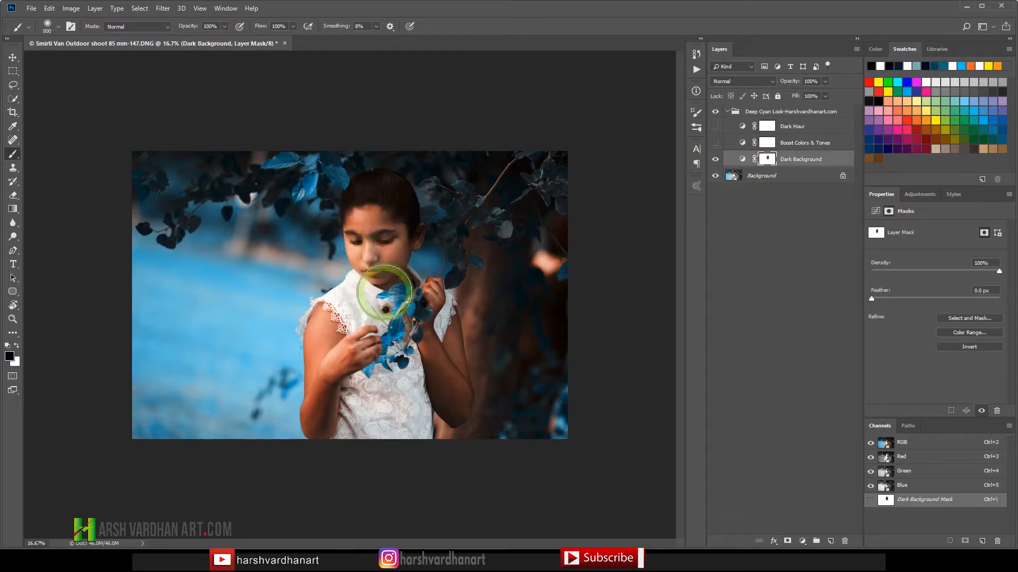
{"action": "key", "text": "ctrl+z"}
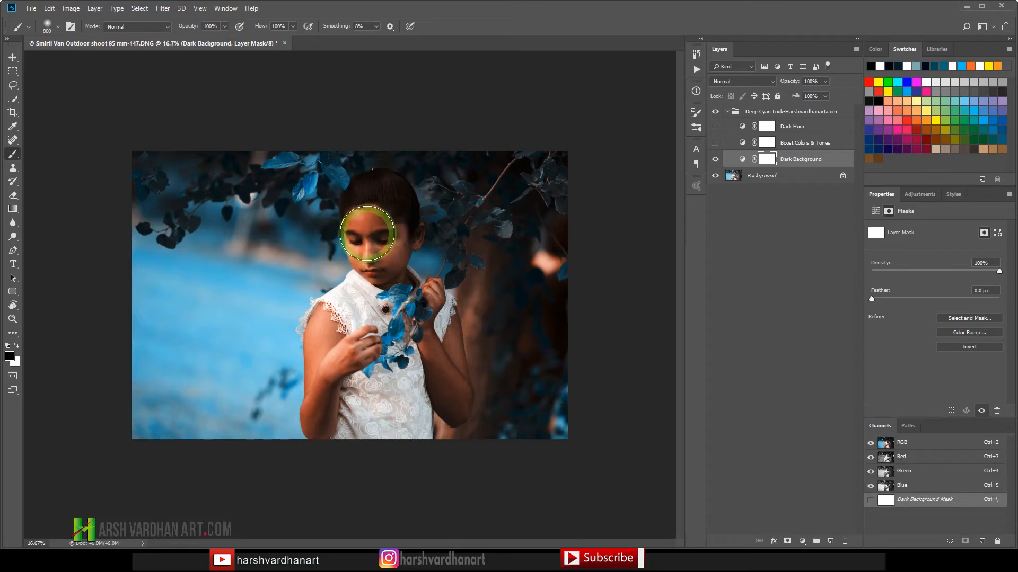
{"action": "mouse_move", "coordinate": [386, 243]}
{"action": "left_mouse_down"}
{"action": "mouse_move", "coordinate": [382, 277]}
{"action": "mouse_move", "coordinate": [381, 223]}
{"action": "mouse_move", "coordinate": [381, 326]}
{"action": "mouse_move", "coordinate": [509, 289]}
{"action": "mouse_move", "coordinate": [377, 284]}
{"action": "mouse_move", "coordinate": [379, 262]}
{"action": "mouse_move", "coordinate": [366, 341]}
{"action": "mouse_move", "coordinate": [367, 293]}
{"action": "mouse_move", "coordinate": [336, 349]}
{"action": "mouse_move", "coordinate": [358, 325]}
{"action": "mouse_move", "coordinate": [343, 361]}
{"action": "mouse_move", "coordinate": [379, 355]}
{"action": "mouse_move", "coordinate": [354, 346]}
{"action": "mouse_move", "coordinate": [324, 392]}
{"action": "left_mouse_up"}
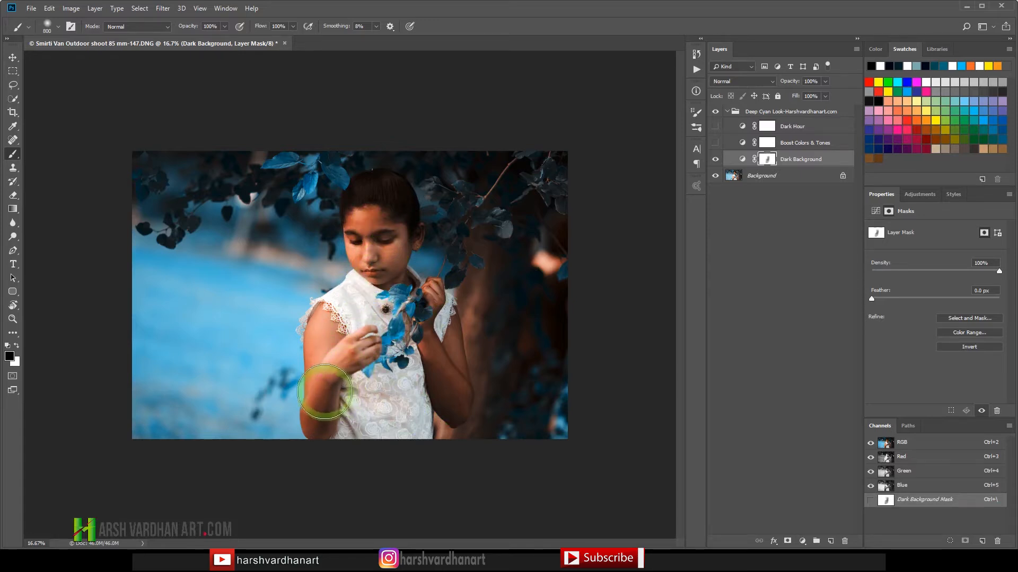
{"action": "key", "text": "ctrl+z"}
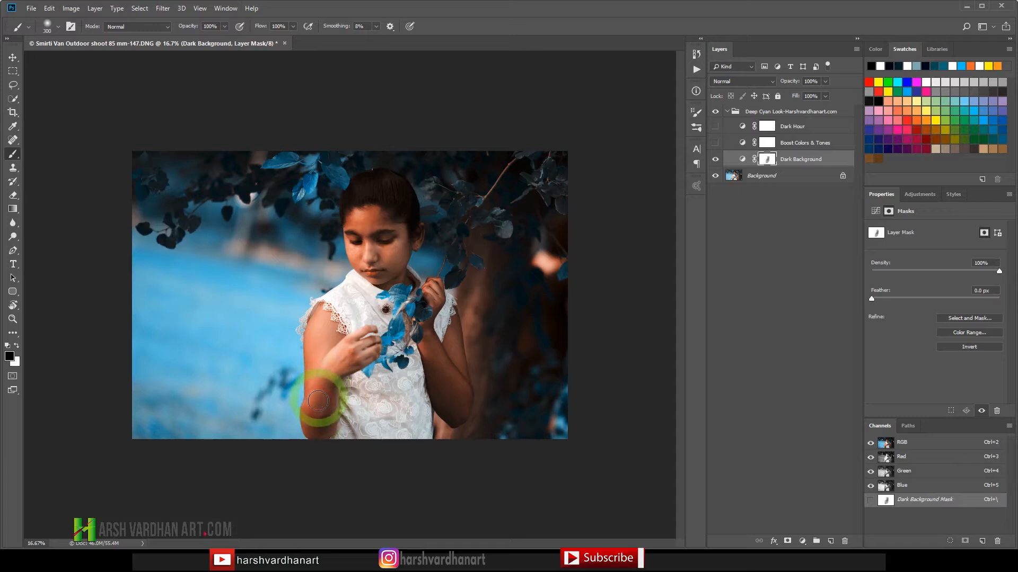
Step: Paint the Dark Background mask black over the lower arm and the rest of the girl, starting with a 300 px brush
{"action": "key", "text": "bracketleft"}
{"action": "key", "text": "bracketleft"}
{"action": "mouse_move", "coordinate": [317, 413]}
{"action": "left_mouse_down"}
{"action": "mouse_move", "coordinate": [329, 373]}
{"action": "mouse_move", "coordinate": [324, 414]}
{"action": "mouse_move", "coordinate": [315, 333]}
{"action": "mouse_move", "coordinate": [326, 384]}
{"action": "mouse_move", "coordinate": [325, 327]}
{"action": "mouse_move", "coordinate": [342, 314]}
{"action": "mouse_move", "coordinate": [365, 327]}
{"action": "mouse_move", "coordinate": [379, 402]}
{"action": "mouse_move", "coordinate": [372, 352]}
{"action": "mouse_move", "coordinate": [393, 372]}
{"action": "mouse_move", "coordinate": [384, 404]}
{"action": "mouse_move", "coordinate": [387, 343]}
{"action": "mouse_move", "coordinate": [449, 382]}
{"action": "mouse_move", "coordinate": [415, 343]}
{"action": "mouse_move", "coordinate": [456, 404]}
{"action": "mouse_move", "coordinate": [443, 399]}
{"action": "mouse_move", "coordinate": [428, 324]}
{"action": "mouse_move", "coordinate": [435, 338]}
{"action": "mouse_move", "coordinate": [422, 355]}
{"action": "mouse_move", "coordinate": [373, 309]}
{"action": "mouse_move", "coordinate": [380, 213]}
{"action": "mouse_move", "coordinate": [395, 242]}
{"action": "mouse_move", "coordinate": [386, 223]}
{"action": "mouse_move", "coordinate": [386, 251]}
{"action": "mouse_move", "coordinate": [380, 240]}
{"action": "mouse_move", "coordinate": [387, 204]}
{"action": "mouse_move", "coordinate": [377, 219]}
{"action": "mouse_move", "coordinate": [367, 199]}
{"action": "mouse_move", "coordinate": [399, 204]}
{"action": "mouse_move", "coordinate": [405, 221]}
{"action": "mouse_move", "coordinate": [372, 246]}
{"action": "mouse_move", "coordinate": [362, 191]}
{"action": "mouse_move", "coordinate": [358, 219]}
{"action": "mouse_move", "coordinate": [358, 203]}
{"action": "mouse_move", "coordinate": [372, 245]}
{"action": "mouse_move", "coordinate": [390, 229]}
{"action": "mouse_move", "coordinate": [389, 269]}
{"action": "mouse_move", "coordinate": [386, 226]}
{"action": "mouse_move", "coordinate": [373, 293]}
{"action": "mouse_move", "coordinate": [381, 232]}
{"action": "mouse_move", "coordinate": [396, 243]}
{"action": "mouse_move", "coordinate": [392, 223]}
{"action": "mouse_move", "coordinate": [376, 233]}
{"action": "mouse_move", "coordinate": [397, 306]}
{"action": "mouse_move", "coordinate": [416, 310]}
{"action": "mouse_move", "coordinate": [445, 352]}
{"action": "mouse_move", "coordinate": [427, 336]}
{"action": "mouse_move", "coordinate": [445, 387]}
{"action": "mouse_move", "coordinate": [349, 379]}
{"action": "mouse_move", "coordinate": [342, 265]}
{"action": "mouse_move", "coordinate": [374, 204]}
{"action": "mouse_move", "coordinate": [408, 216]}
{"action": "mouse_move", "coordinate": [372, 212]}
{"action": "mouse_move", "coordinate": [364, 228]}
{"action": "mouse_move", "coordinate": [383, 264]}
{"action": "left_mouse_up"}
Step: Enlarge the brush to 1200 px and paint parts of the background black on the Dark Background mask, from the tree trunk across
{"action": "key", "text": "bracketright"}
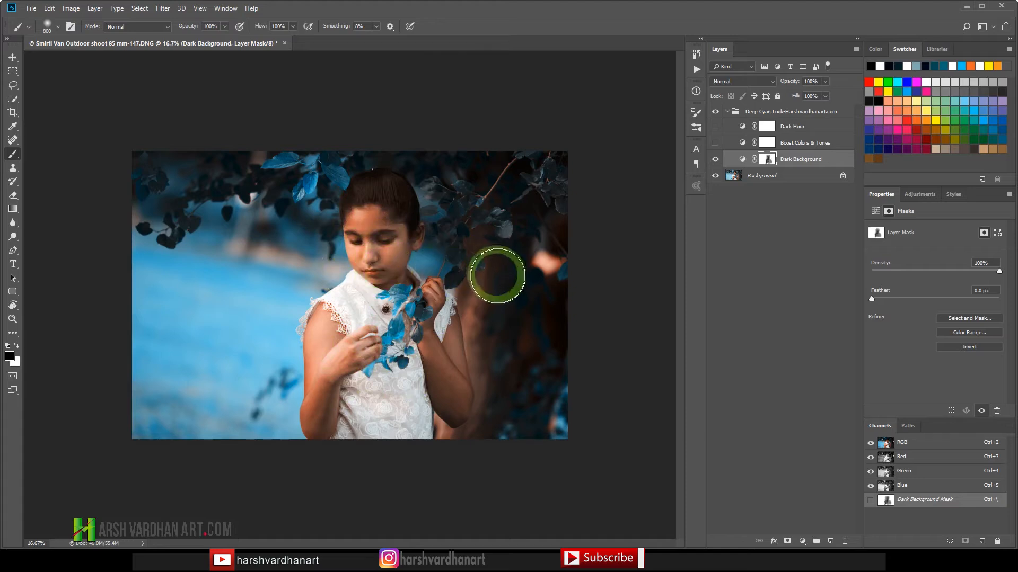
{"action": "key", "text": "bracketright"}
{"action": "key", "text": "bracketright"}
{"action": "key", "text": "bracketright"}
{"action": "key", "text": "bracketright"}
{"action": "mouse_move", "coordinate": [497, 276]}
{"action": "left_mouse_down"}
{"action": "mouse_move", "coordinate": [345, 250]}
{"action": "mouse_move", "coordinate": [171, 200]}
{"action": "left_mouse_up"}
Step: Show the Boost Colors & Tones and Dark Hour layers and paint black over the girl on the Dark Hour mask
{"action": "left_click", "coordinate": [715, 143]}
{"action": "left_click", "coordinate": [715, 127]}
{"action": "left_click", "coordinate": [731, 126]}
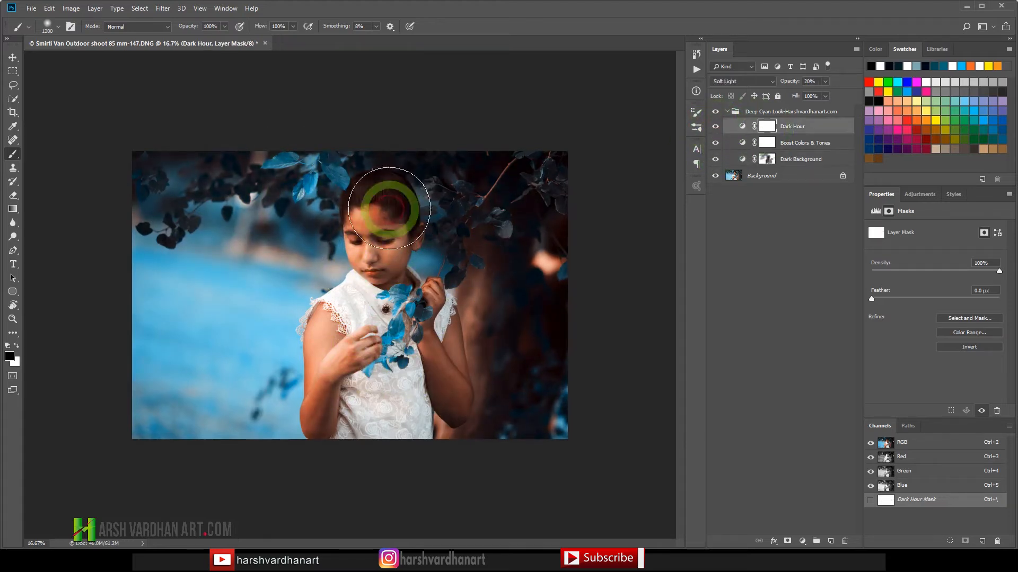
{"action": "key", "text": "ctrl+space"}
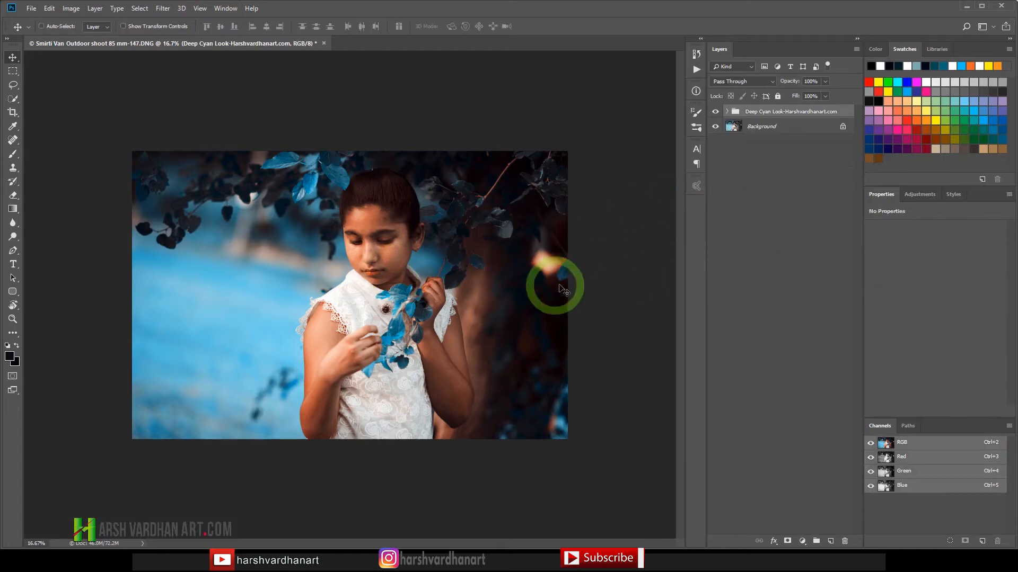
Step: Add a new empty layer above the Deep Cyan Look group
{"action": "key", "text": "F8"}
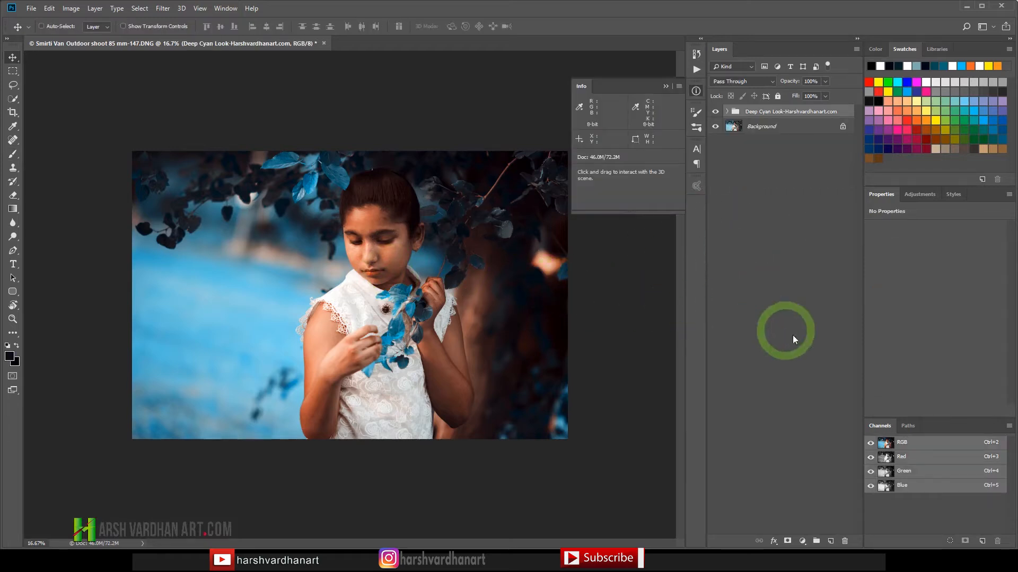
{"action": "left_click", "coordinate": [786, 418]}
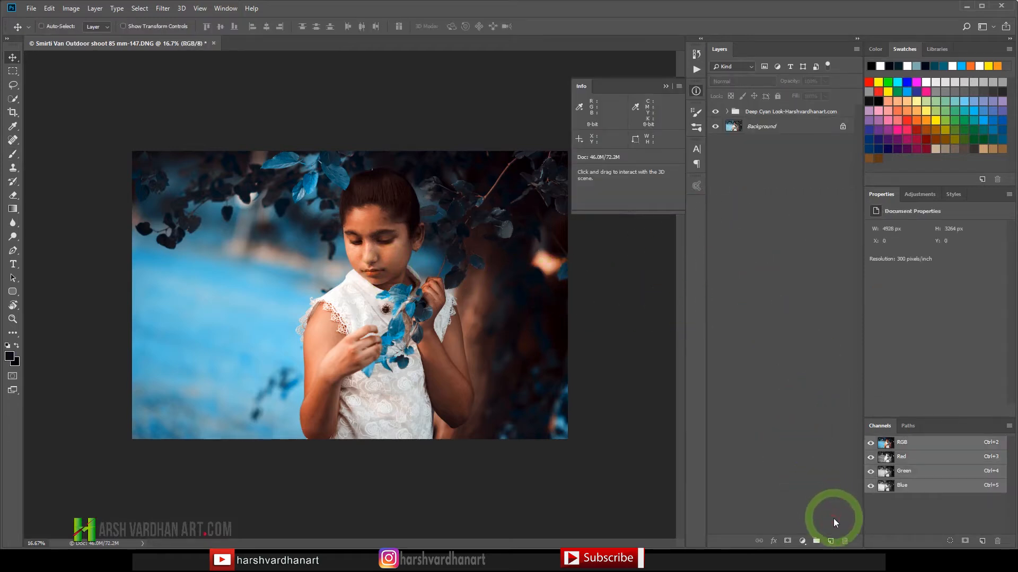
{"action": "left_click", "coordinate": [828, 541]}
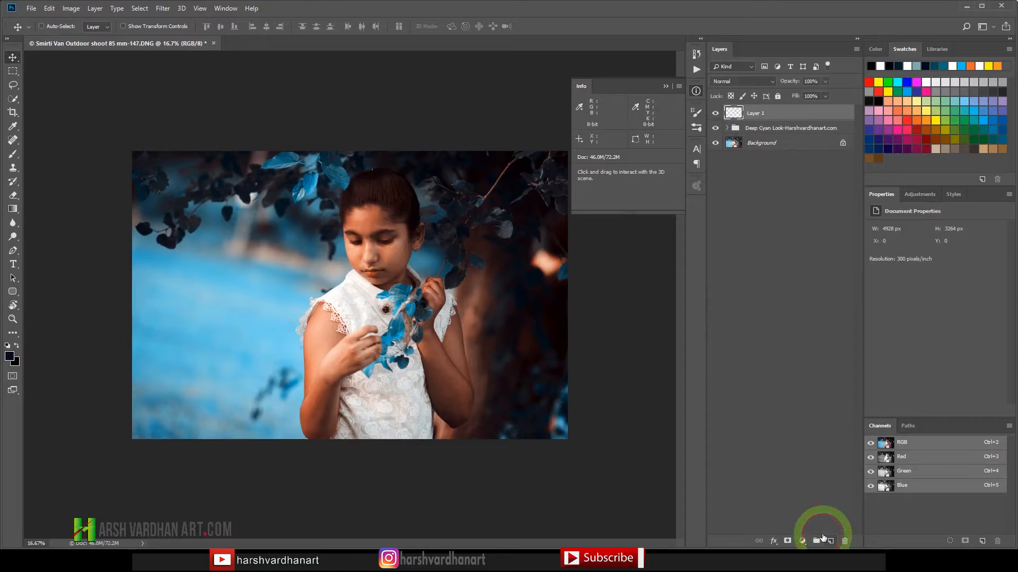
Step: Heal the skin between the nose bridge and the inner eye corner with a 30 px Spot Healing Brush on the new layer
{"action": "scroll", "coordinate": [454, 336], "scroll_direction": "up", "scroll_amount": 5}
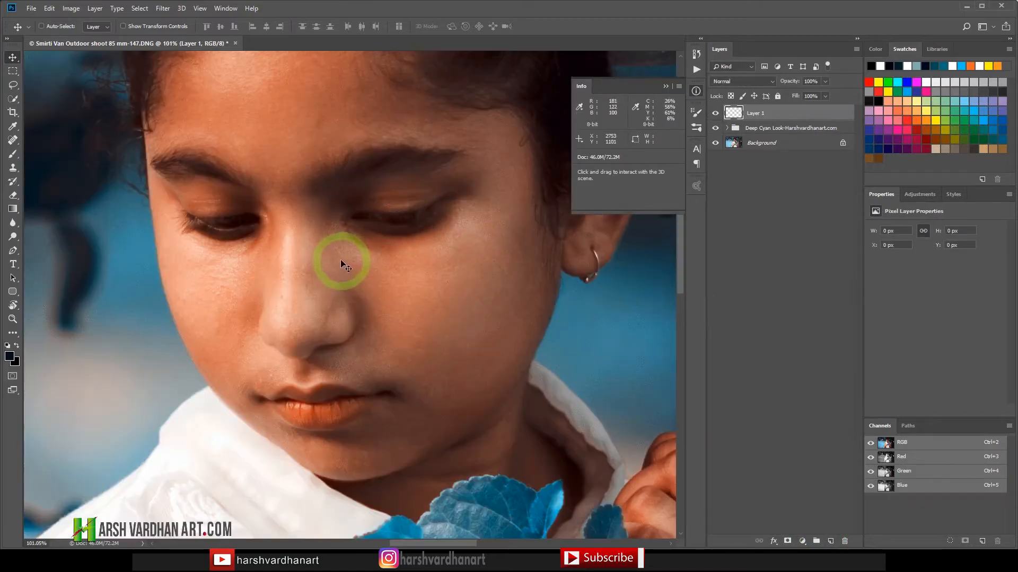
{"action": "key", "text": "j"}
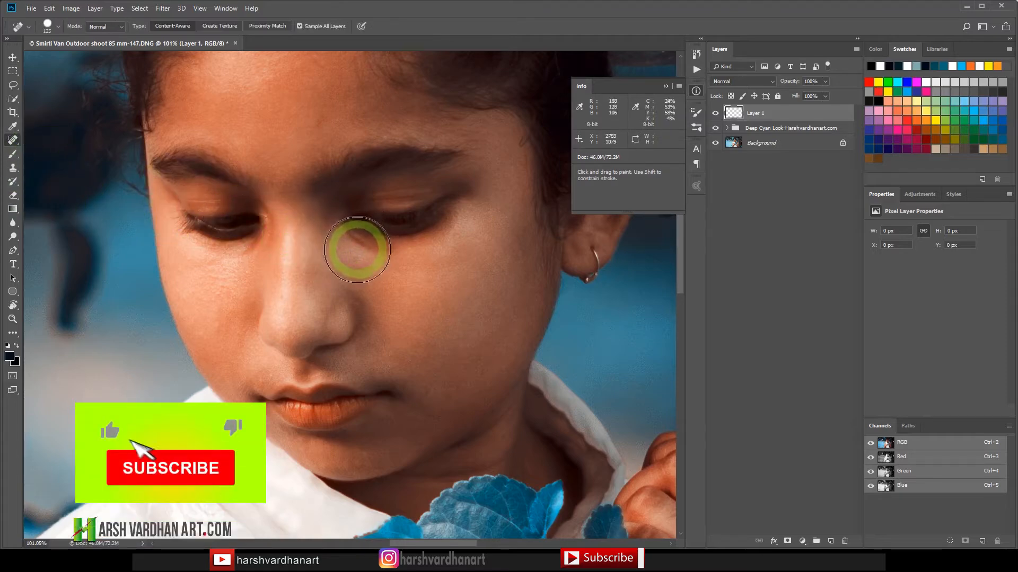
{"action": "key", "text": "bracketleft"}
{"action": "key", "text": "bracketleft"}
{"action": "key", "text": "bracketleft"}
{"action": "key", "text": "bracketleft"}
{"action": "key", "text": "bracketleft"}
{"action": "key", "text": "bracketleft"}
{"action": "key", "text": "bracketleft"}
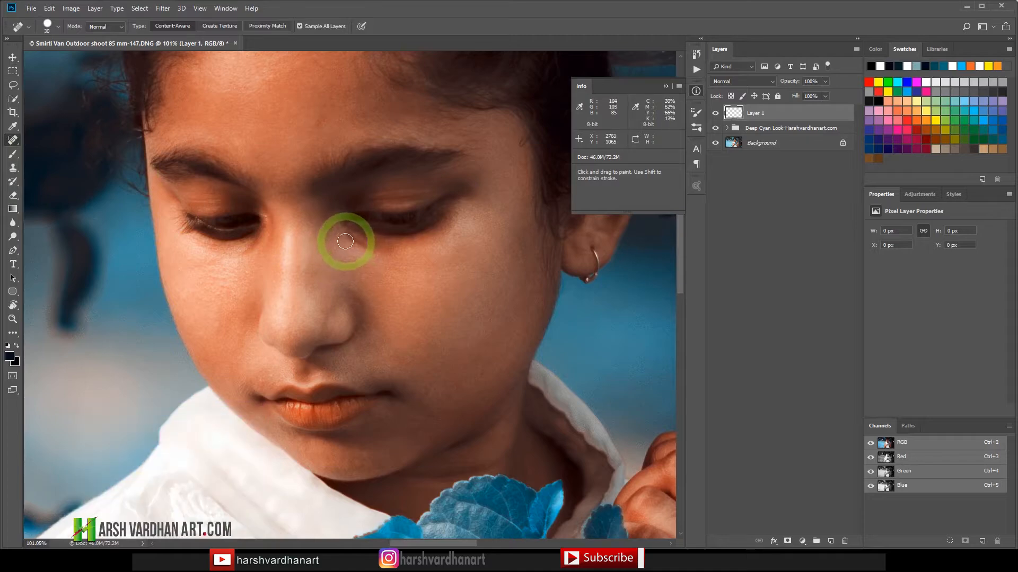
{"action": "mouse_move", "coordinate": [352, 243]}
{"action": "left_mouse_down"}
{"action": "mouse_move", "coordinate": [379, 243]}
{"action": "mouse_move", "coordinate": [346, 235]}
{"action": "mouse_move", "coordinate": [358, 240]}
{"action": "left_mouse_up"}
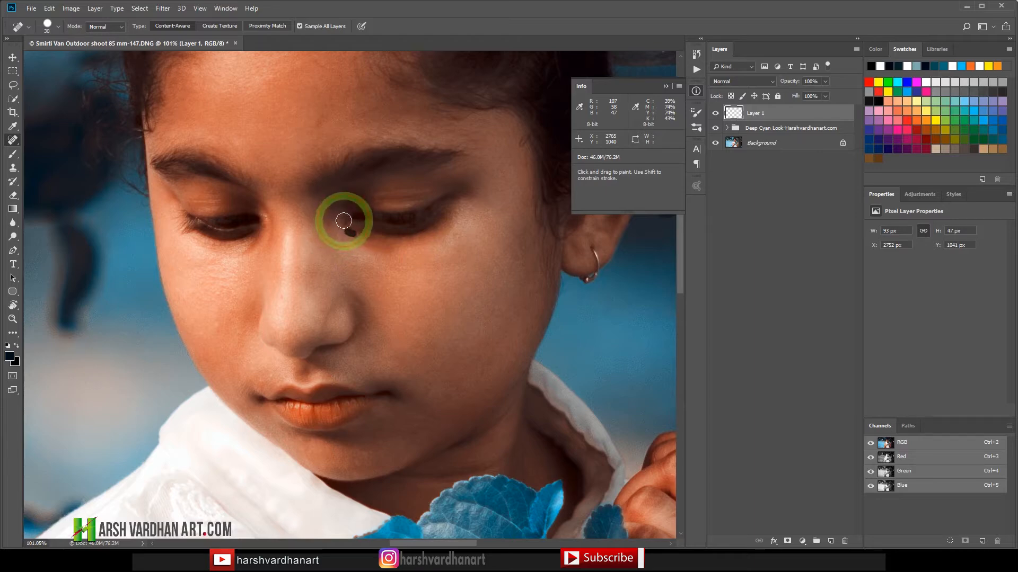
{"action": "left_click_drag", "start_coordinate": [342, 225], "coordinate": [344, 227]}
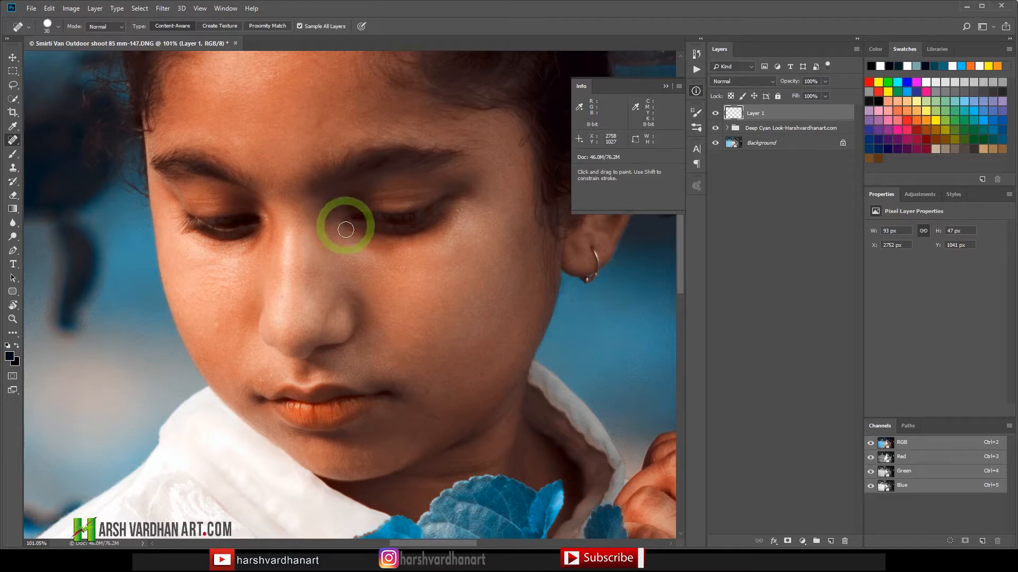
{"action": "left_click_drag", "start_coordinate": [362, 238], "coordinate": [370, 244]}
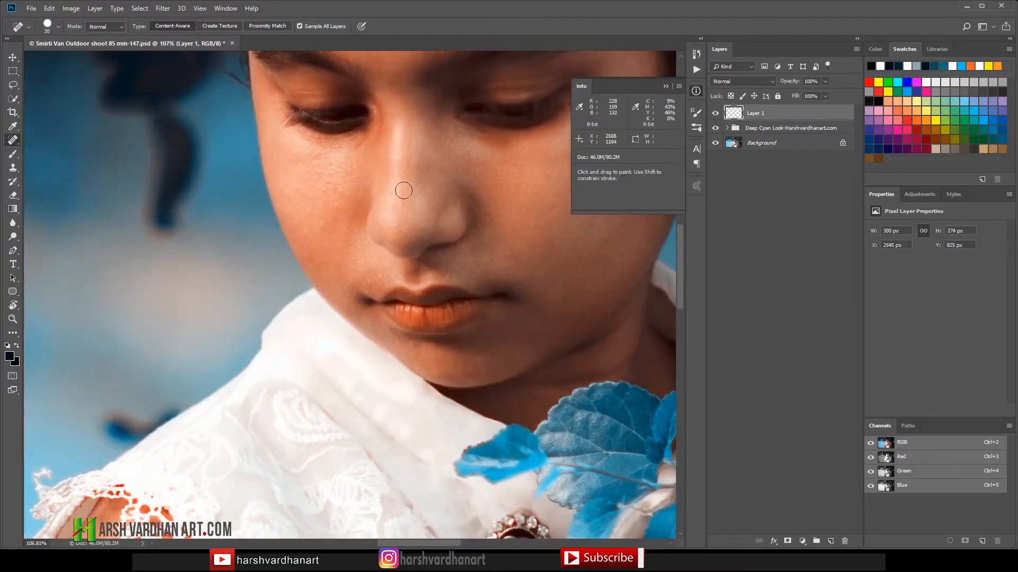
Step: Retouch the skin on the nose, around the mouth and on the cheeks with the 30 px Spot Healing Brush
{"action": "mouse_move", "coordinate": [404, 191]}
{"action": "left_mouse_down"}
{"action": "mouse_move", "coordinate": [374, 360]}
{"action": "mouse_move", "coordinate": [383, 139]}
{"action": "left_mouse_up"}
{"action": "left_click_drag", "start_coordinate": [371, 265], "coordinate": [422, 338]}
{"action": "mouse_move", "coordinate": [500, 222]}
{"action": "left_mouse_down"}
{"action": "mouse_move", "coordinate": [470, 244]}
{"action": "mouse_move", "coordinate": [413, 249]}
{"action": "left_mouse_up"}
Step: Stamp all visible layers into a new layer and smooth its skin with Imagenomic Portraiture using the Smoothing: Medium preset
{"action": "key", "text": "ctrl+alt+shift+e"}
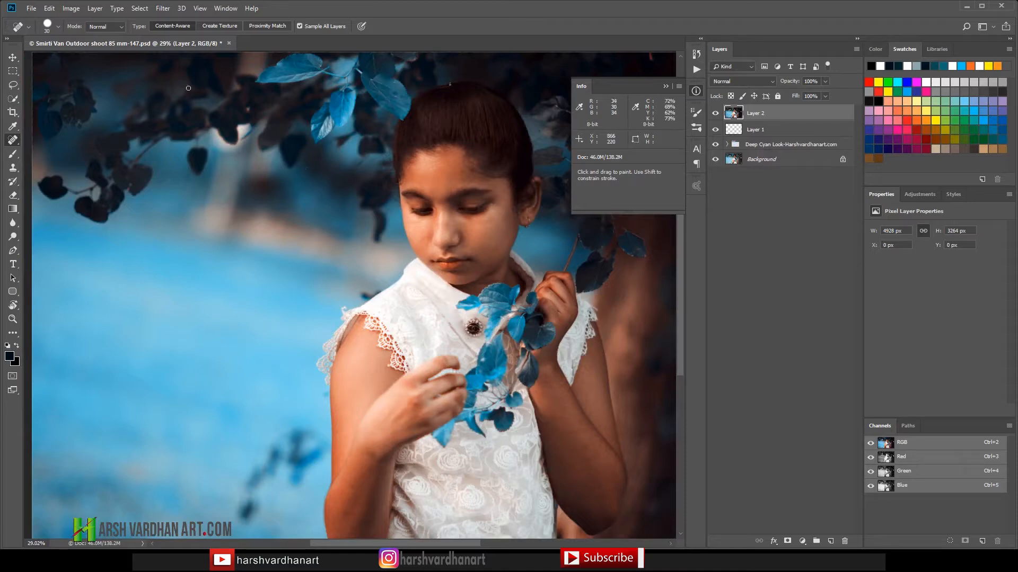
{"action": "left_click", "coordinate": [162, 8]}
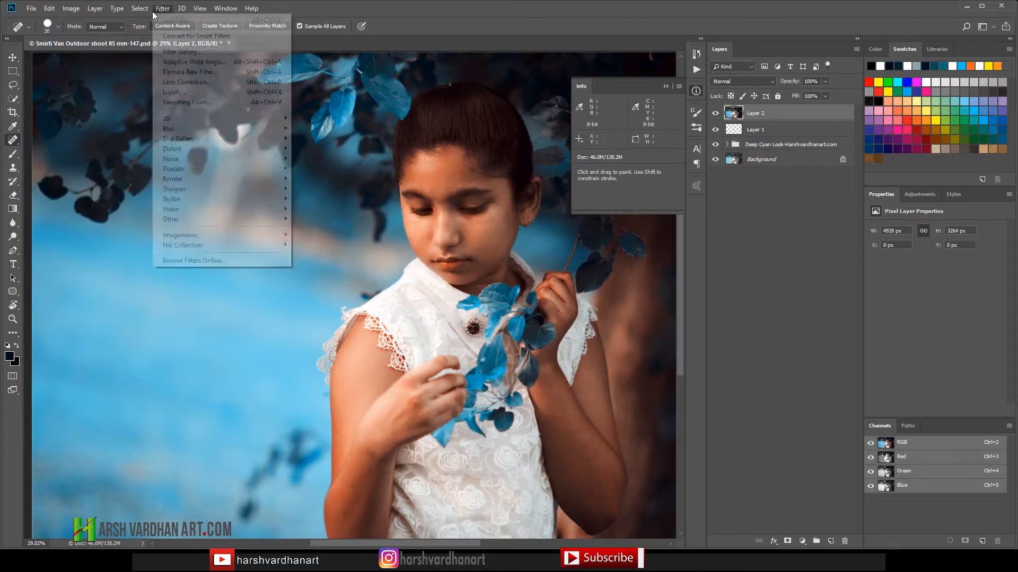
{"action": "mouse_move", "coordinate": [175, 209]}
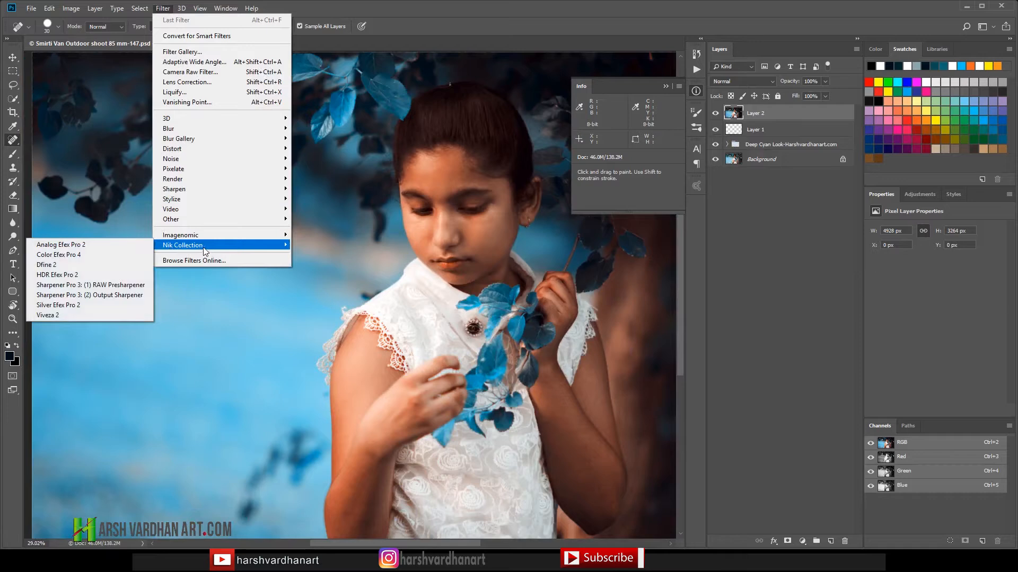
{"action": "mouse_move", "coordinate": [203, 237]}
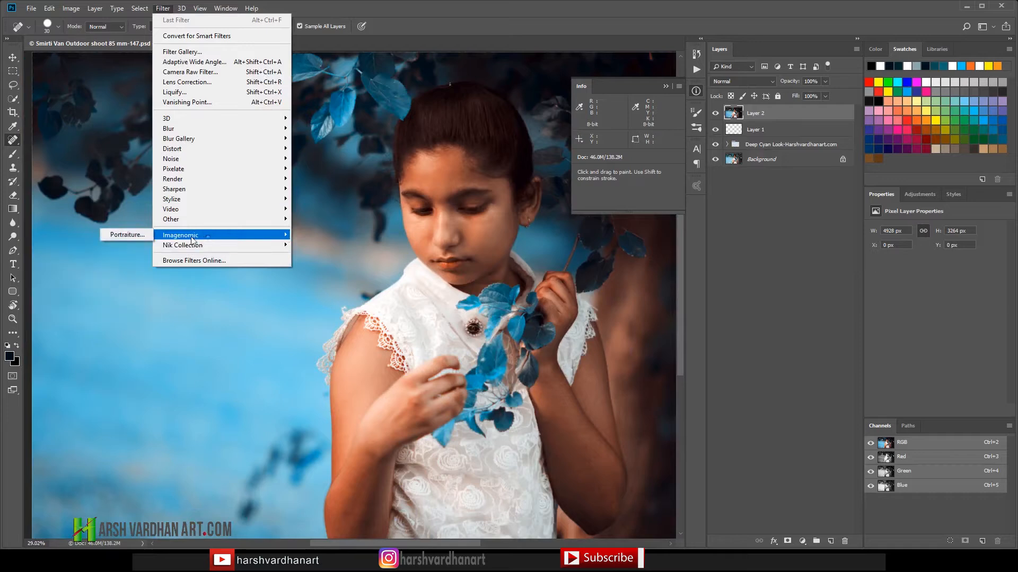
{"action": "left_click", "coordinate": [140, 236]}
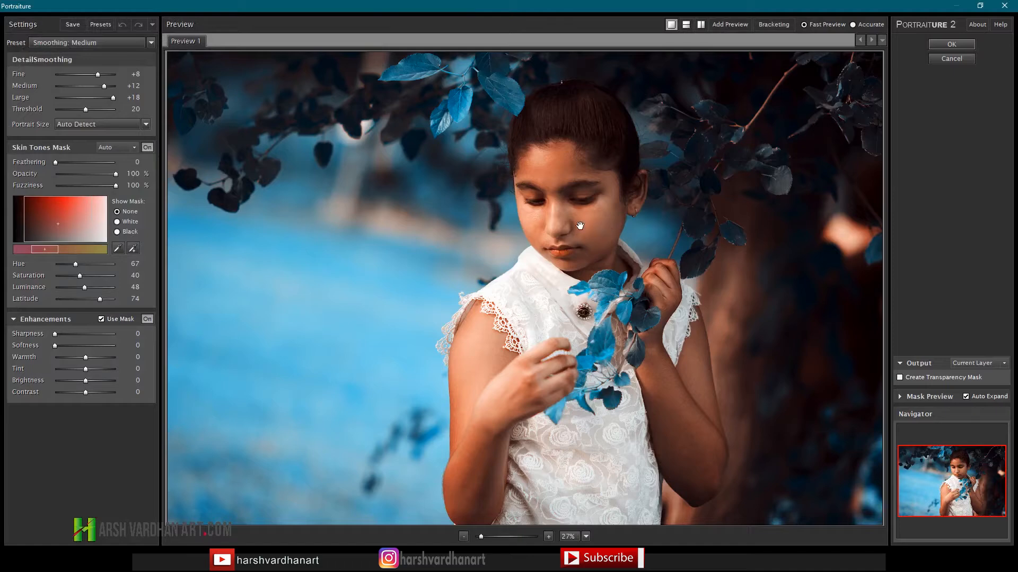
{"action": "left_click", "coordinate": [131, 46]}
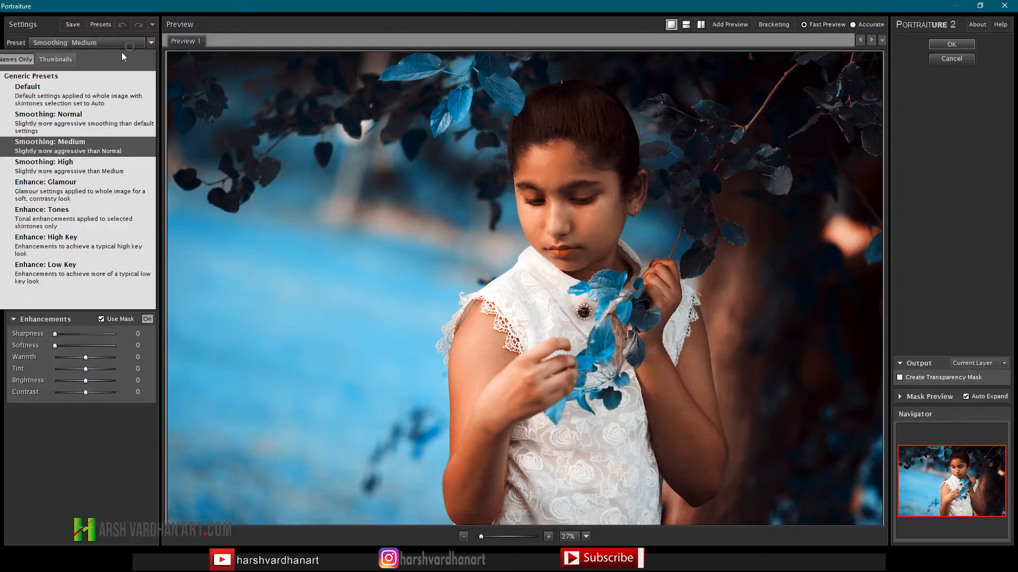
{"action": "left_click", "coordinate": [115, 152]}
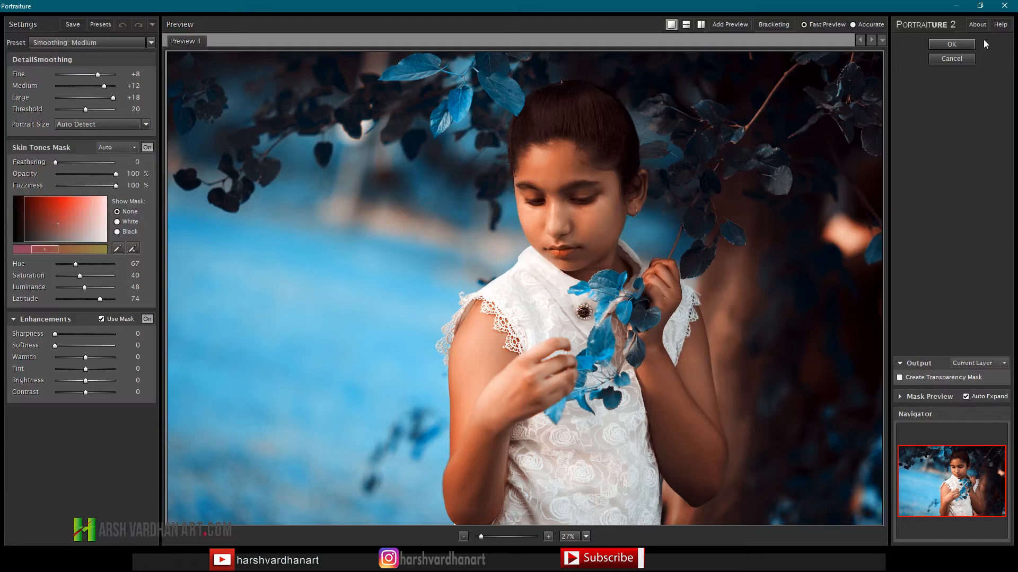
{"action": "left_click", "coordinate": [952, 44]}
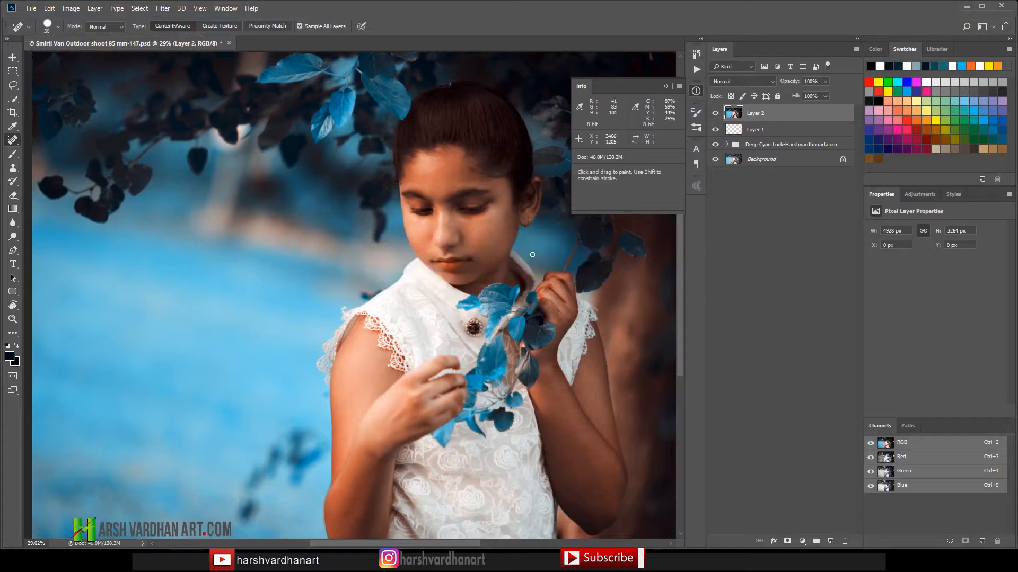
Step: Run the Dodge & Burn copy 2 action on the smoothed layer and dismiss its painting instructions
{"action": "key", "text": "ctrl+space"}
{"action": "left_click_drag", "start_coordinate": [465, 236], "coordinate": [413, 234]}
{"action": "key", "text": "ctrl+space"}
{"action": "key", "text": "ctrl+space"}
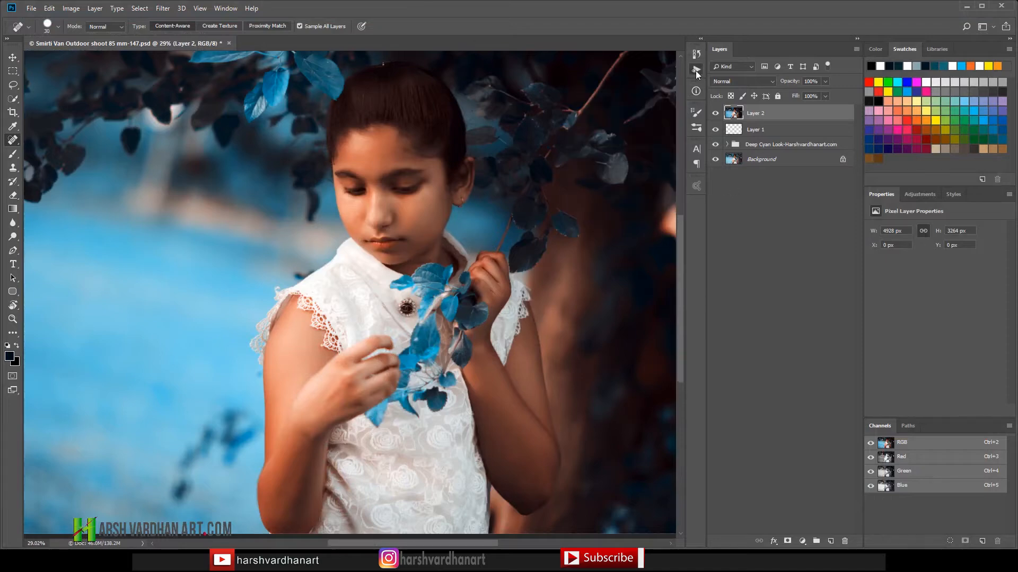
{"action": "left_click", "coordinate": [695, 70]}
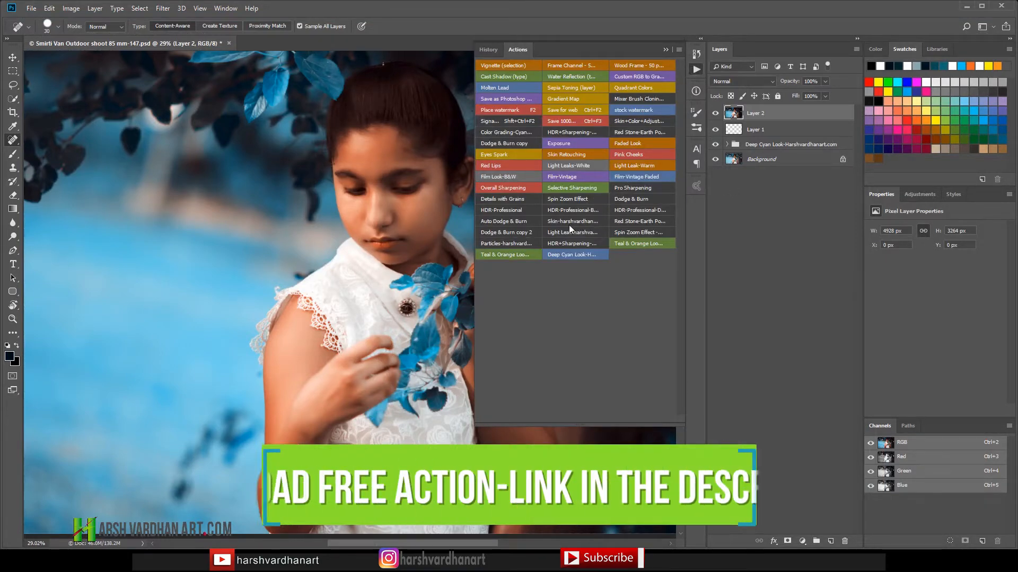
{"action": "left_click", "coordinate": [510, 232]}
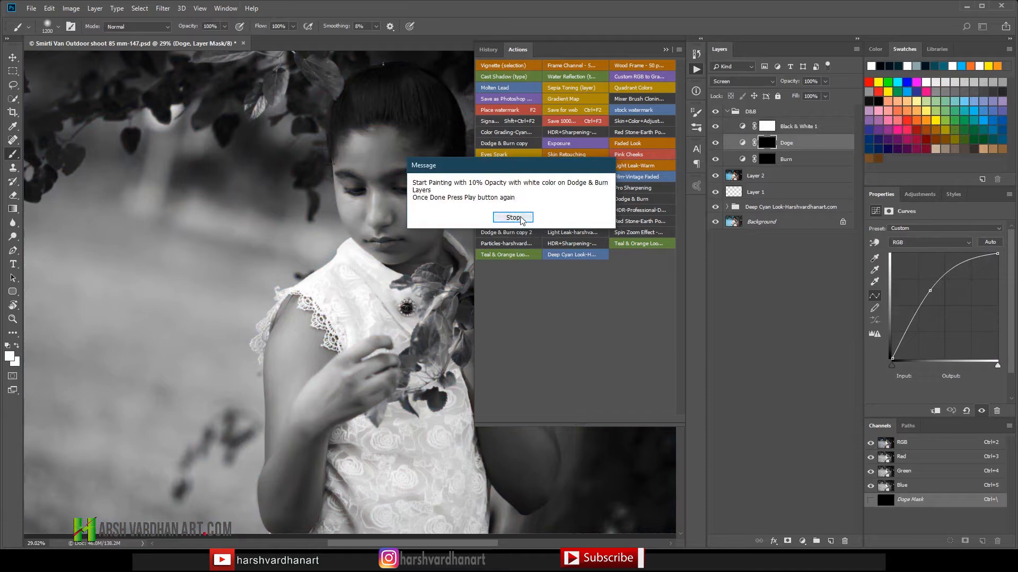
{"action": "left_click", "coordinate": [522, 218]}
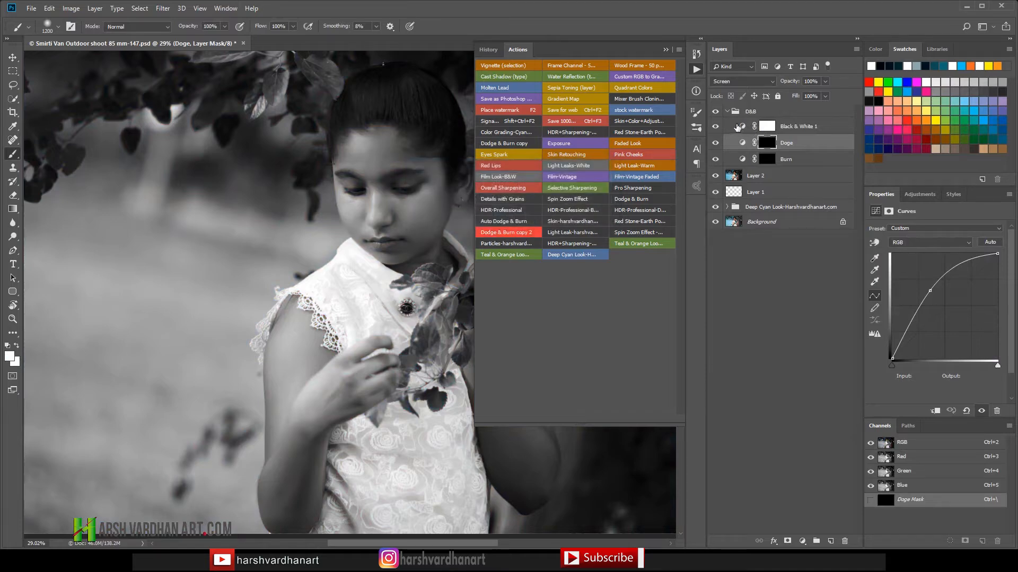
{"action": "left_click", "coordinate": [697, 70]}
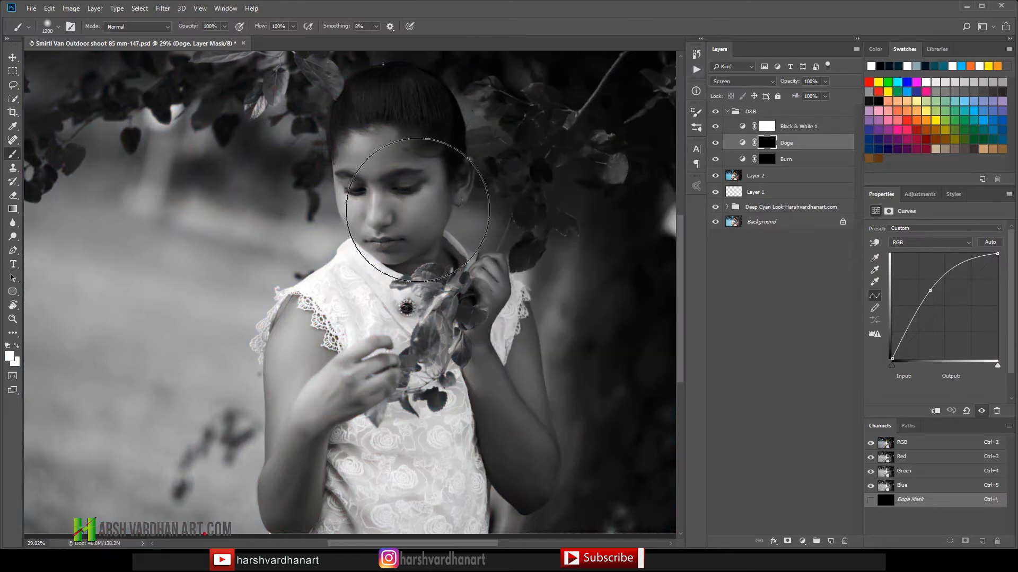
Step: Reduce the brush to 70 px for the Doge layer mask, try a dodge stroke on the nose bridge, and undo that stroke
{"action": "key", "text": "bracketleft"}
{"action": "key", "text": "bracketleft"}
{"action": "key", "text": "bracketleft"}
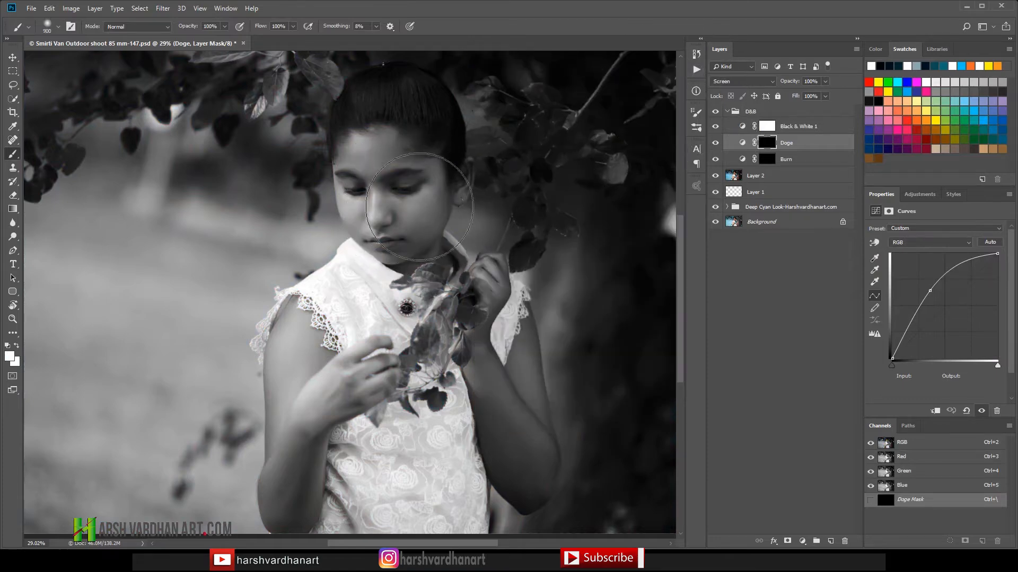
{"action": "key", "text": "bracketleft"}
{"action": "key", "text": "bracketleft"}
{"action": "key", "text": "bracketleft"}
{"action": "key", "text": "bracketleft"}
{"action": "key", "text": "bracketleft"}
{"action": "key", "text": "bracketleft"}
{"action": "key", "text": "bracketleft"}
{"action": "key", "text": "bracketleft"}
{"action": "key", "text": "bracketleft"}
{"action": "left_click_drag", "start_coordinate": [374, 195], "coordinate": [369, 192]}
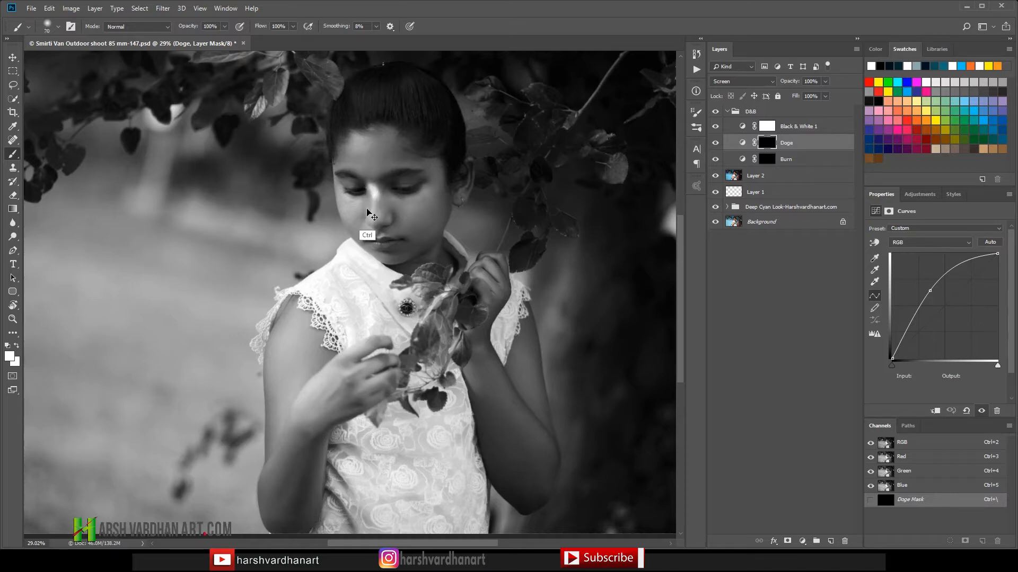
{"action": "key", "text": "ctrl+z"}
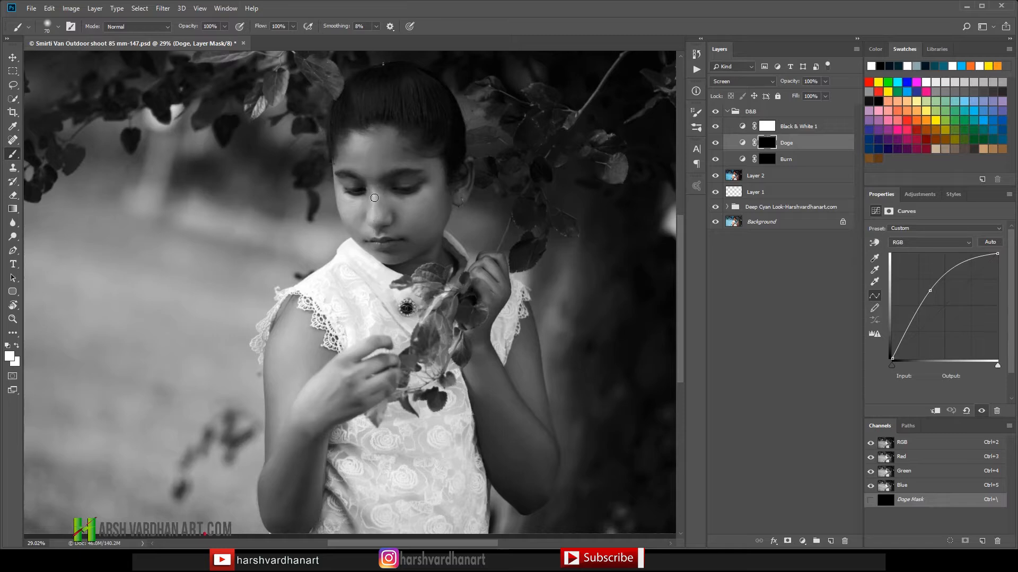
Step: Enable Transfer for the brush with Opacity Jitter controlled by Pen Pressure
{"action": "left_click", "coordinate": [701, 112]}
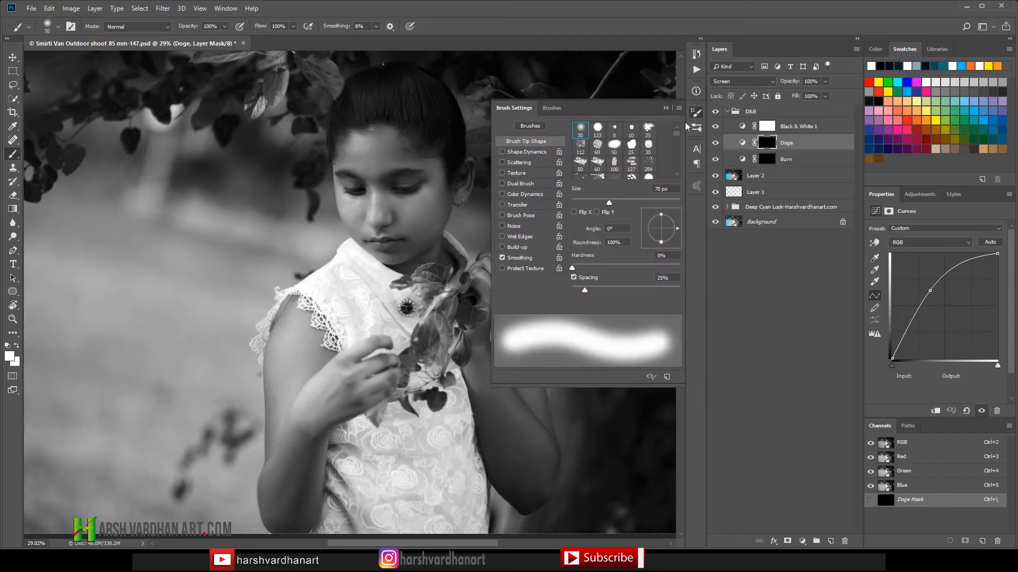
{"action": "left_click", "coordinate": [514, 204]}
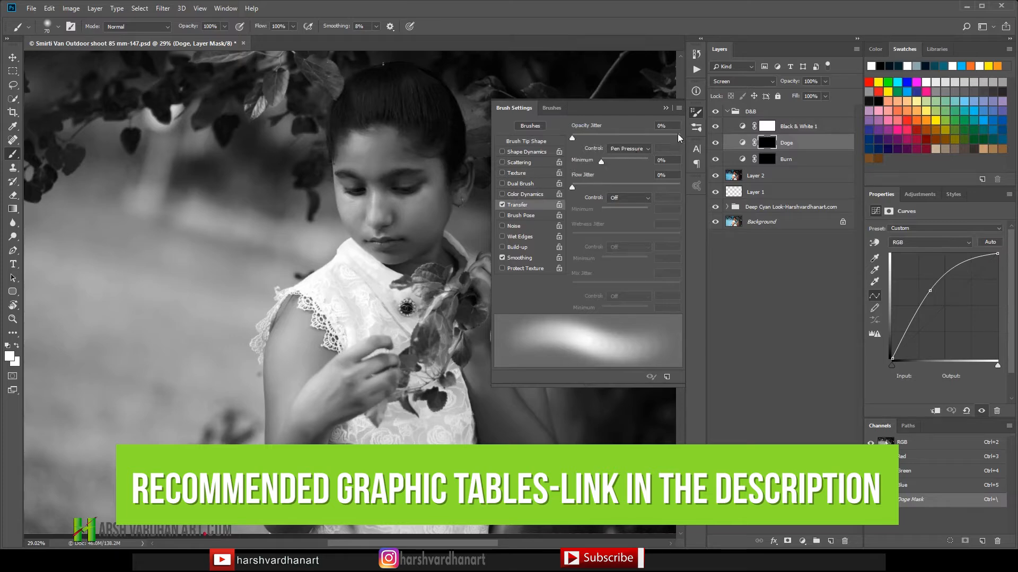
{"action": "left_click", "coordinate": [695, 113]}
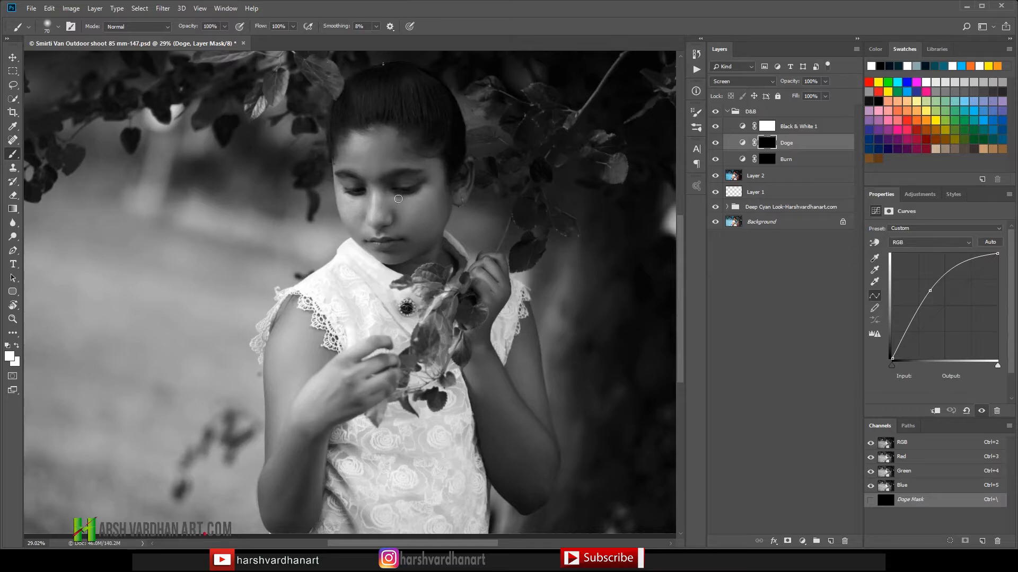
Step: Dodge the highlights under the eye, on the cheek and around the mouth on the Doge mask with 70 to 125 px brushes
{"action": "left_click_drag", "start_coordinate": [413, 199], "coordinate": [395, 197]}
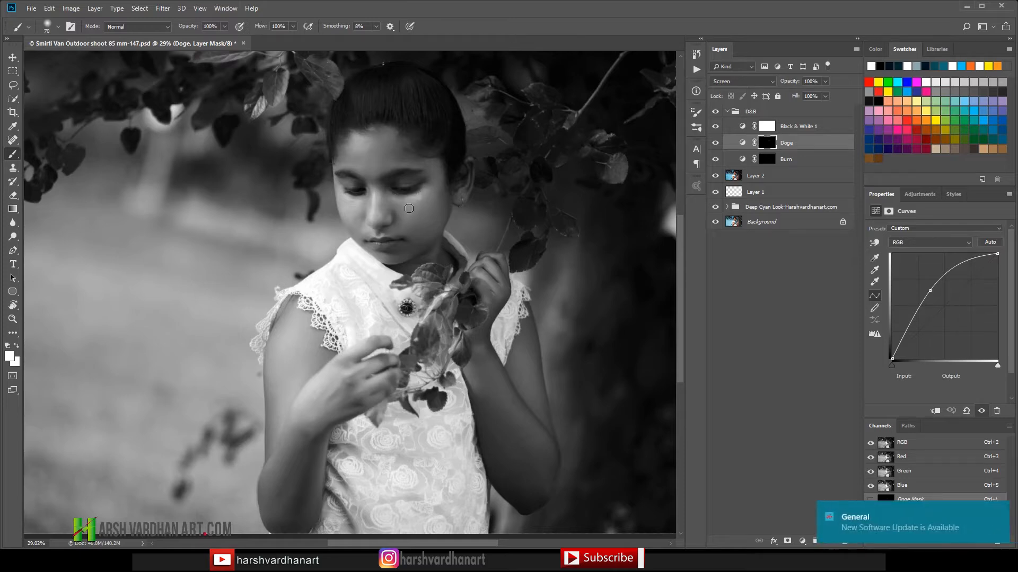
{"action": "key", "text": "bracketright"}
{"action": "key", "text": "bracketright"}
{"action": "left_click_drag", "start_coordinate": [422, 221], "coordinate": [427, 199]}
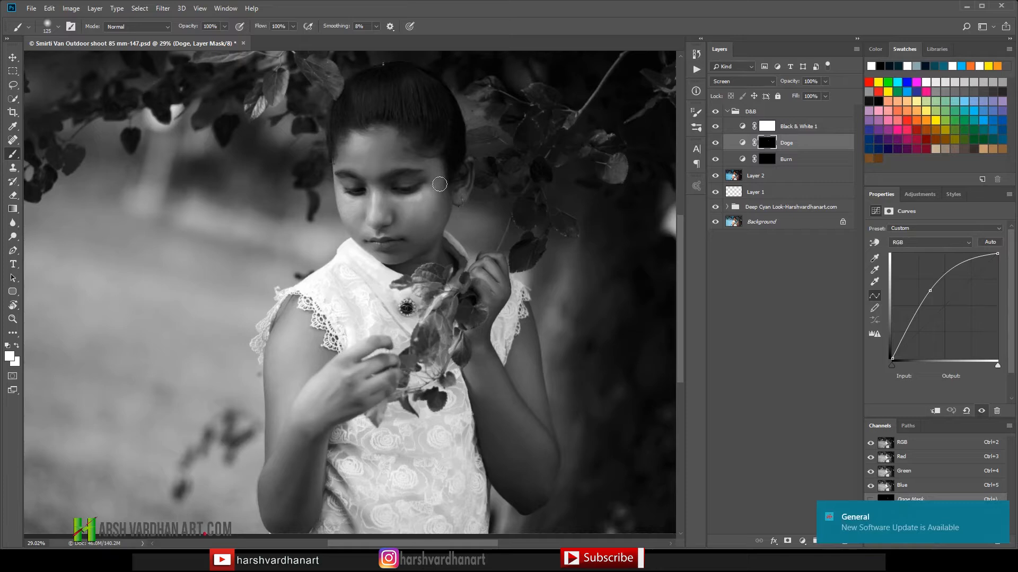
{"action": "key", "text": "bracketleft"}
{"action": "key", "text": "bracketleft"}
{"action": "key", "text": "bracketleft"}
{"action": "key", "text": "bracketleft"}
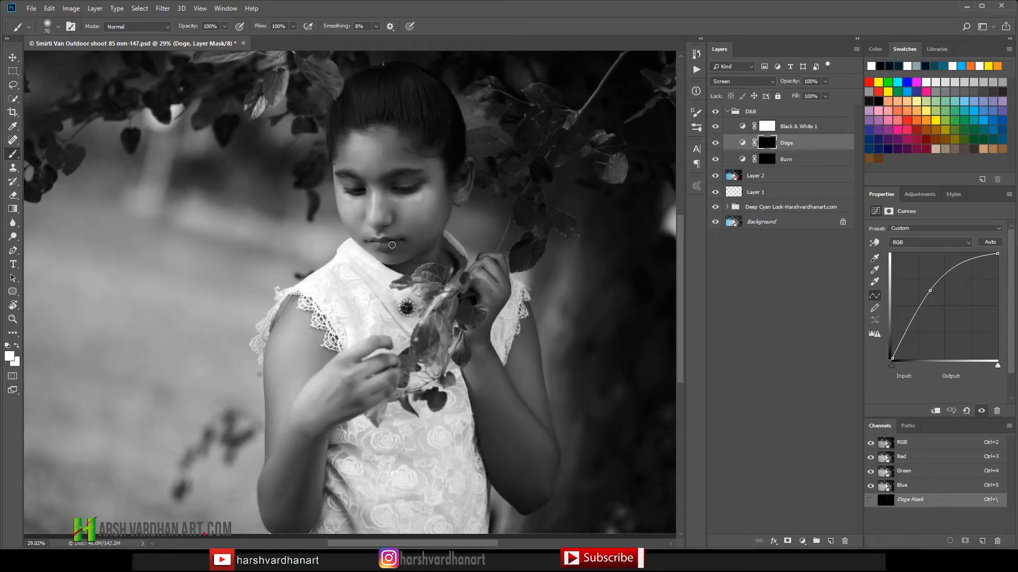
{"action": "key", "text": "bracketright"}
{"action": "key", "text": "bracketright"}
{"action": "key", "text": "bracketright"}
{"action": "key", "text": "bracketright"}
{"action": "key", "text": "bracketright"}
{"action": "key", "text": "bracketright"}
{"action": "key", "text": "bracketleft"}
{"action": "key", "text": "bracketleft"}
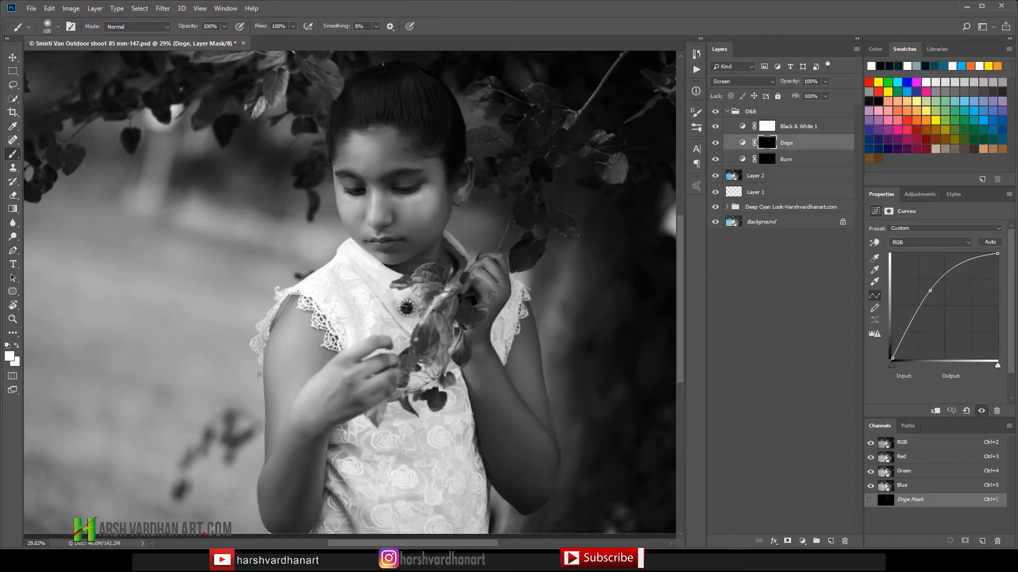
Step: Dodge the highlights along both arms on the Doge mask with brush sizes of 300 and 200 px
{"action": "key", "text": "bracketright"}
{"action": "key", "text": "bracketright"}
{"action": "key", "text": "bracketright"}
{"action": "key", "text": "bracketright"}
{"action": "key", "text": "bracketright"}
{"action": "key", "text": "bracketright"}
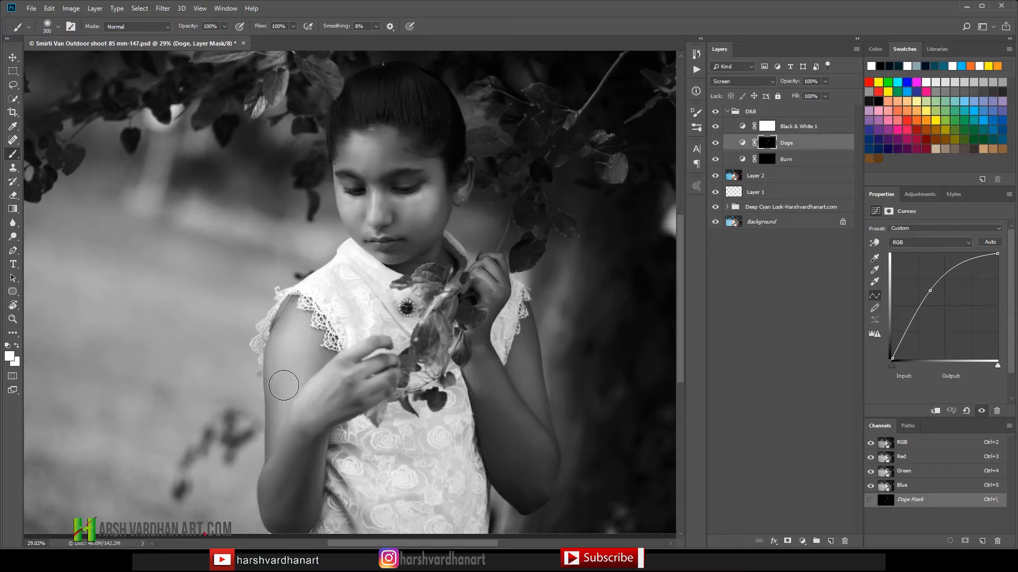
{"action": "key", "text": "bracketleft"}
{"action": "key", "text": "bracketleft"}
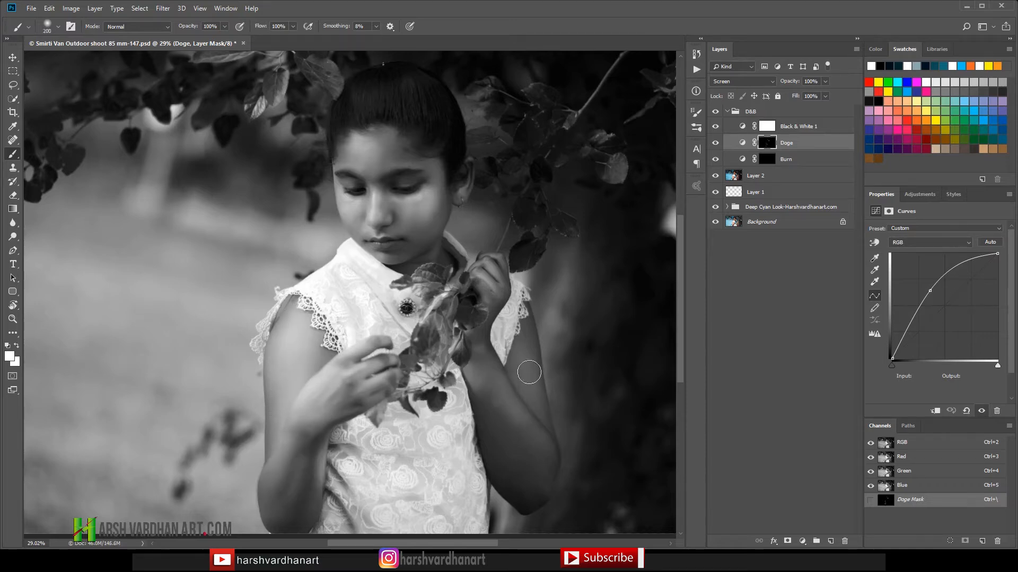
Step: Burn shadows into the white dress on the Burn layer mask with a 150 px brush
{"action": "key", "text": "bracketleft"}
{"action": "key", "text": "bracketleft"}
{"action": "key", "text": "bracketleft"}
{"action": "key", "text": "bracketleft"}
{"action": "left_click", "coordinate": [764, 160]}
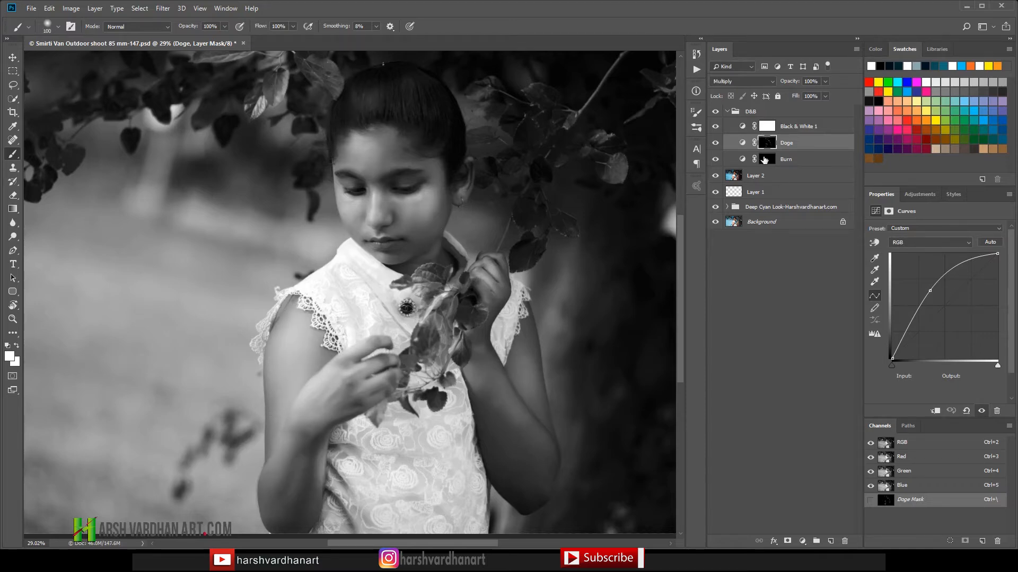
{"action": "key", "text": "bracketright"}
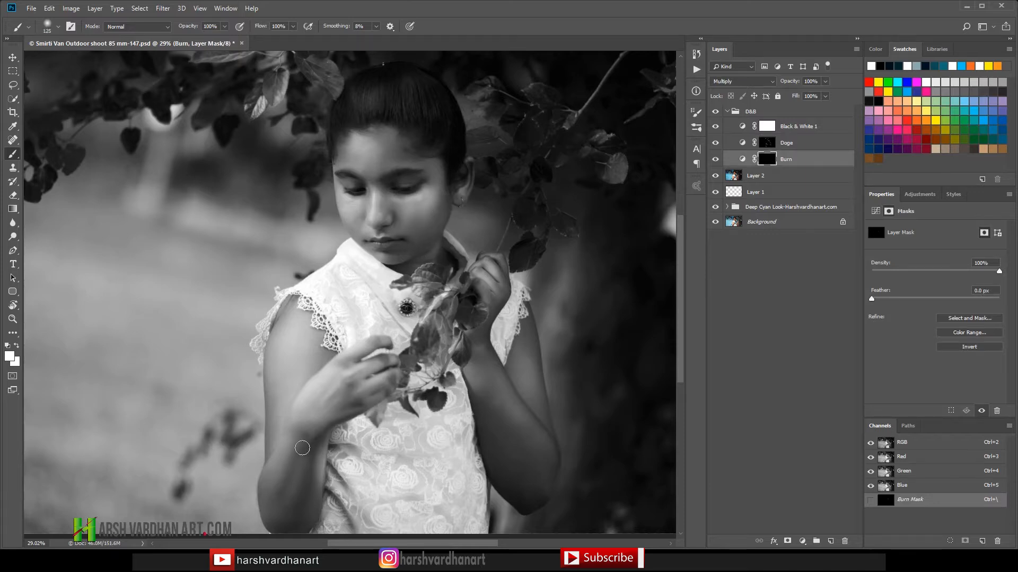
{"action": "key", "text": "bracketright"}
{"action": "mouse_move", "coordinate": [446, 410]}
{"action": "left_mouse_down"}
{"action": "mouse_move", "coordinate": [383, 522]}
{"action": "mouse_move", "coordinate": [423, 435]}
{"action": "left_mouse_up"}
{"action": "mouse_move", "coordinate": [371, 328]}
{"action": "left_mouse_down"}
{"action": "mouse_move", "coordinate": [320, 288]}
{"action": "mouse_move", "coordinate": [405, 301]}
{"action": "left_mouse_up"}
Step: Hide the Black & White 1 layer and target the Doge layer mask with white as the foreground colour
{"action": "left_click", "coordinate": [811, 127]}
{"action": "left_click", "coordinate": [715, 126]}
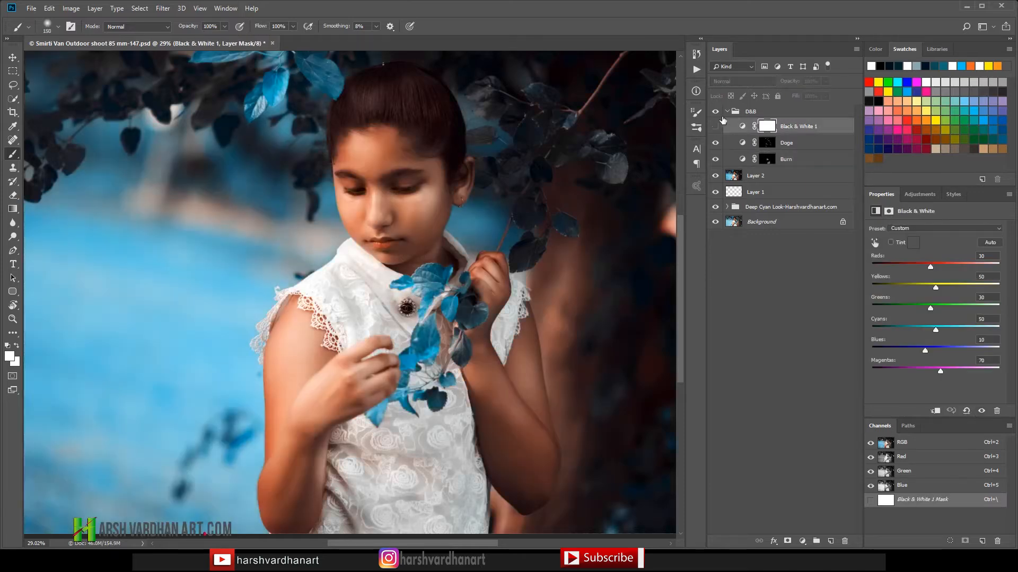
{"action": "left_click", "coordinate": [766, 143]}
{"action": "key", "text": "bracketleft"}
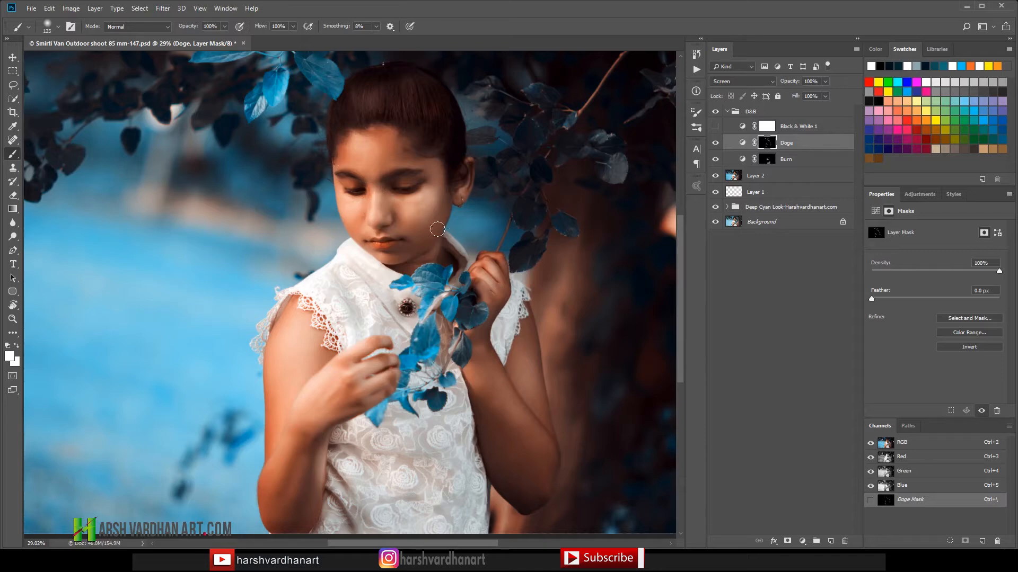
{"action": "key", "text": "d"}
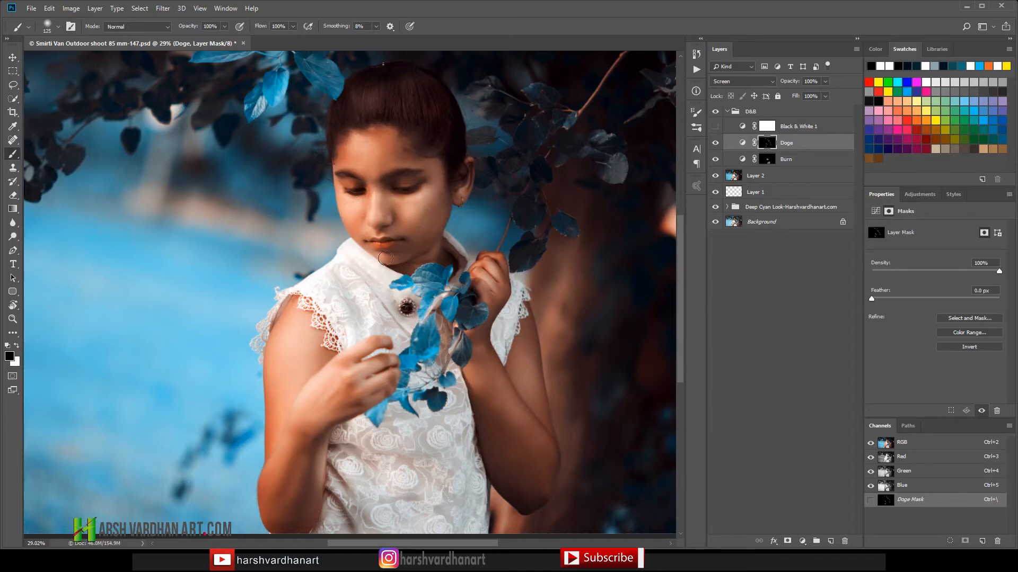
{"action": "key", "text": "x"}
Step: Dodge the arm on the side of the raised hand and the lower dress, enlarging the brush to 175 px for the dress
{"action": "key", "text": "bracketright"}
{"action": "left_click_drag", "start_coordinate": [459, 375], "coordinate": [498, 404]}
{"action": "left_click_drag", "start_coordinate": [520, 331], "coordinate": [520, 356]}
{"action": "left_click_drag", "start_coordinate": [522, 415], "coordinate": [546, 462]}
{"action": "key", "text": "bracketright"}
{"action": "left_click_drag", "start_coordinate": [391, 453], "coordinate": [450, 468]}
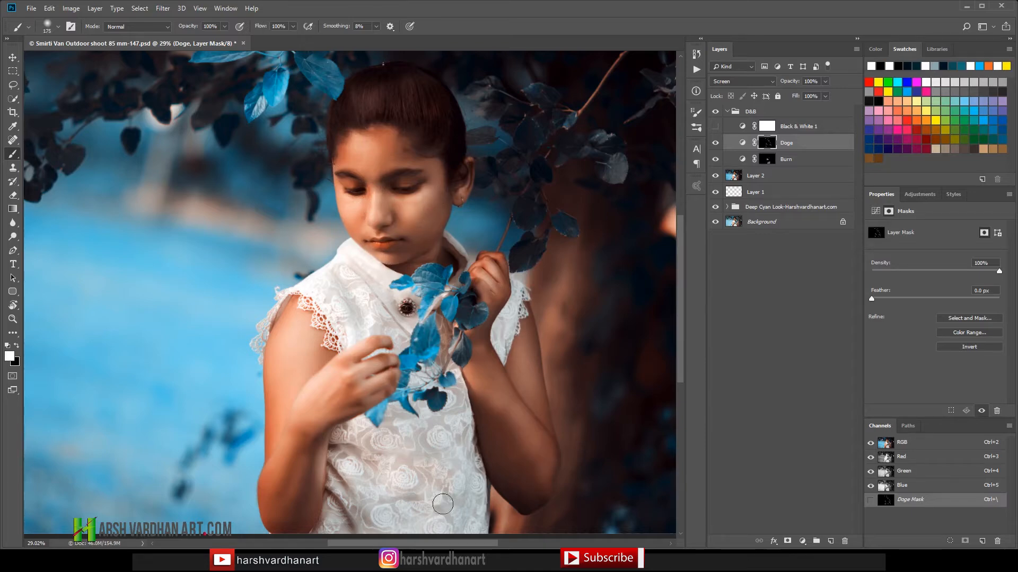
{"action": "mouse_move", "coordinate": [442, 504]}
{"action": "left_mouse_down"}
{"action": "mouse_move", "coordinate": [454, 522]}
{"action": "mouse_move", "coordinate": [395, 525]}
{"action": "mouse_move", "coordinate": [409, 536]}
{"action": "mouse_move", "coordinate": [341, 514]}
{"action": "mouse_move", "coordinate": [341, 477]}
{"action": "left_mouse_up"}
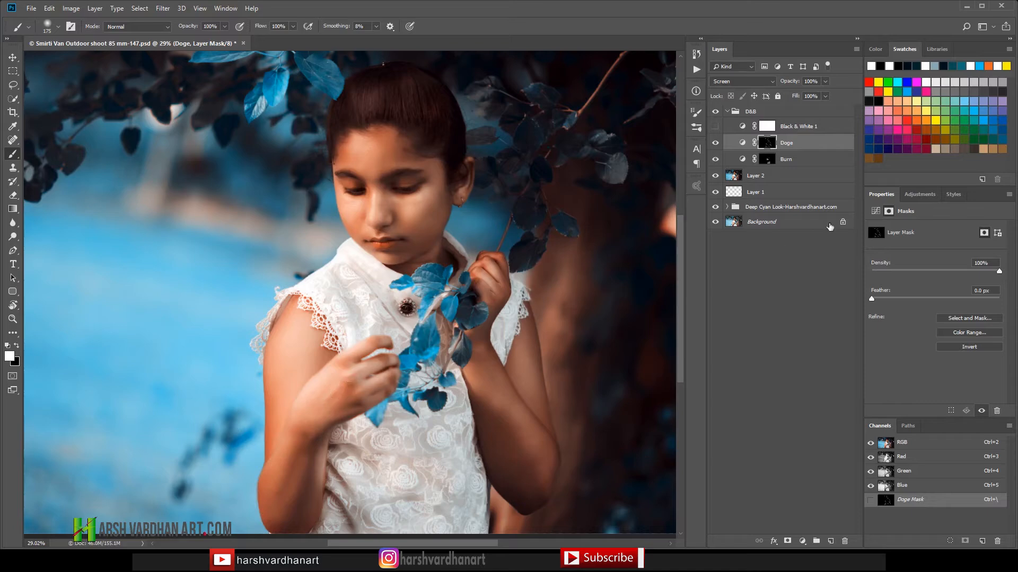
Step: Compare the portrait with and without the D&B group and lower the group's opacity to 68%
{"action": "left_click", "coordinate": [734, 112]}
{"action": "left_click", "coordinate": [715, 111]}
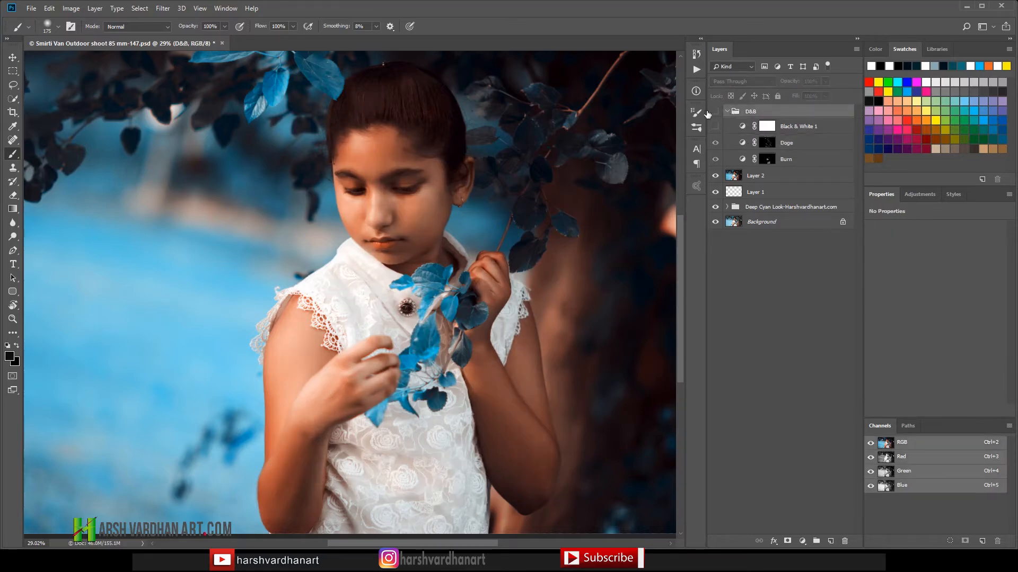
{"action": "left_click", "coordinate": [715, 112]}
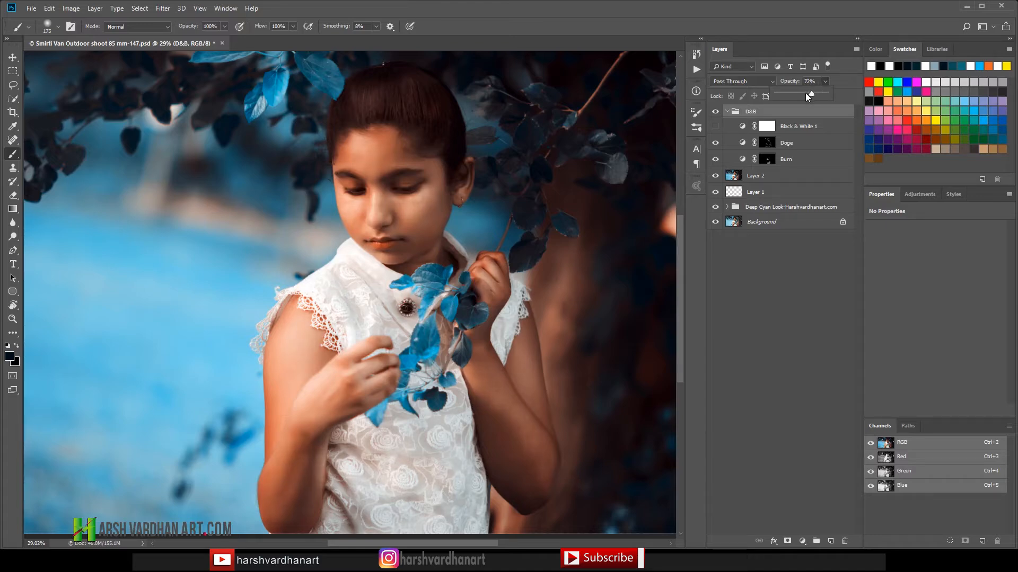
{"action": "left_click_drag", "start_coordinate": [815, 96], "coordinate": [819, 95]}
Step: Create a new empty layer and move it out of the D&B group to the top of the layer stack
{"action": "left_click_drag", "start_coordinate": [534, 171], "coordinate": [498, 175]}
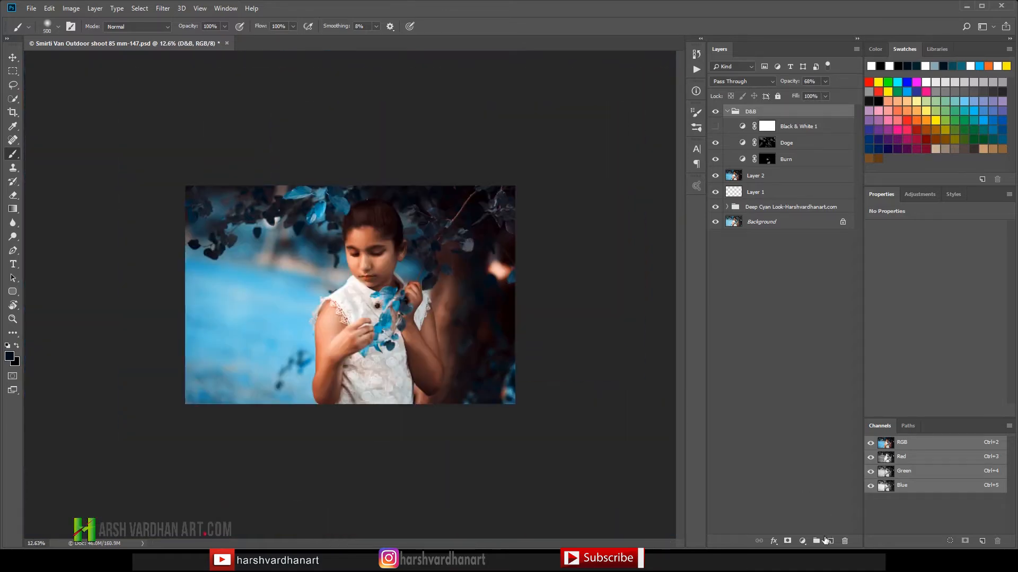
{"action": "left_click", "coordinate": [828, 541]}
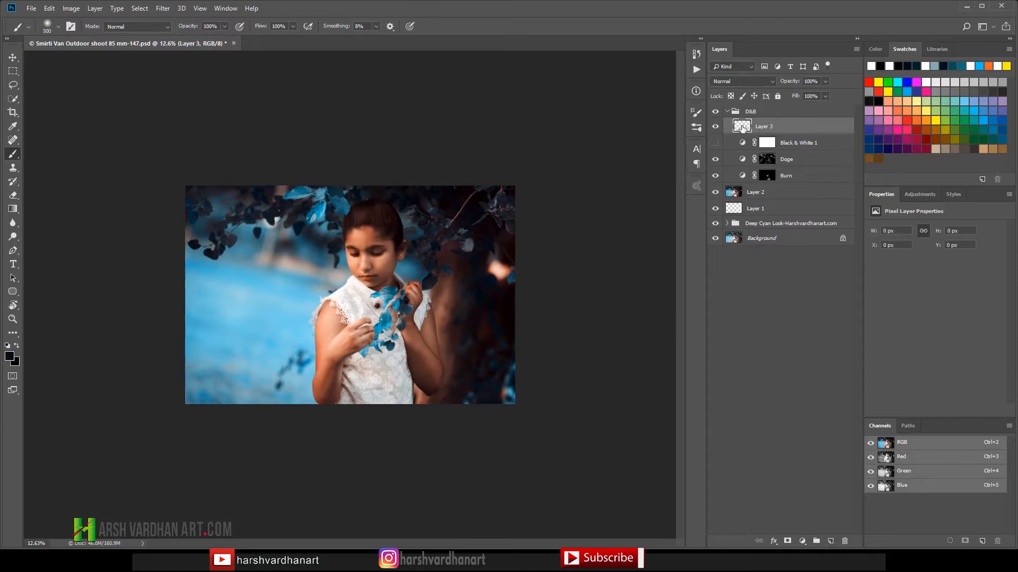
{"action": "left_click_drag", "start_coordinate": [742, 128], "coordinate": [773, 108]}
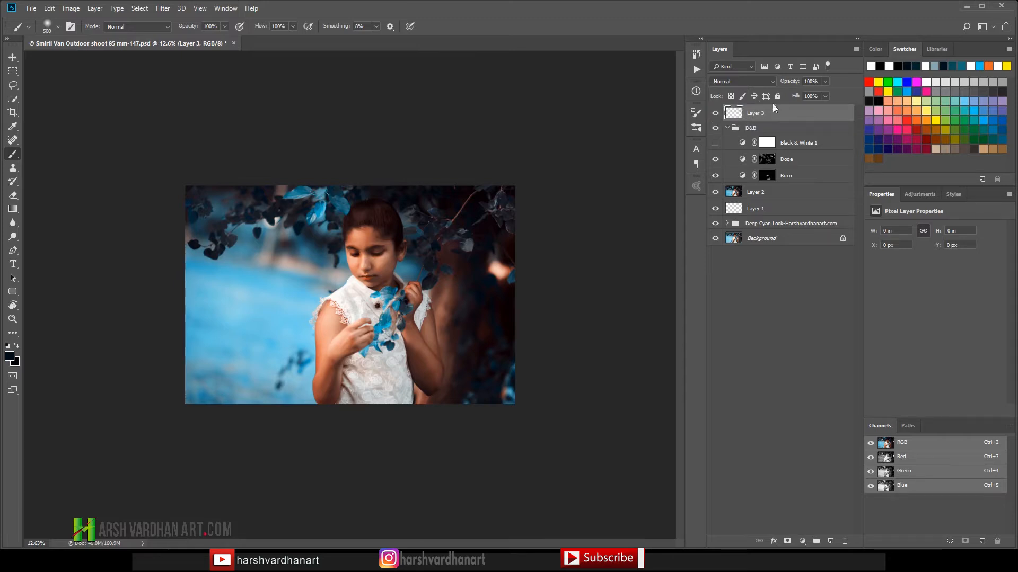
Step: Choose a pinkish-red swatch as the foreground colour and set Layer 3's blending mode to Soft Light
{"action": "left_click", "coordinate": [906, 129]}
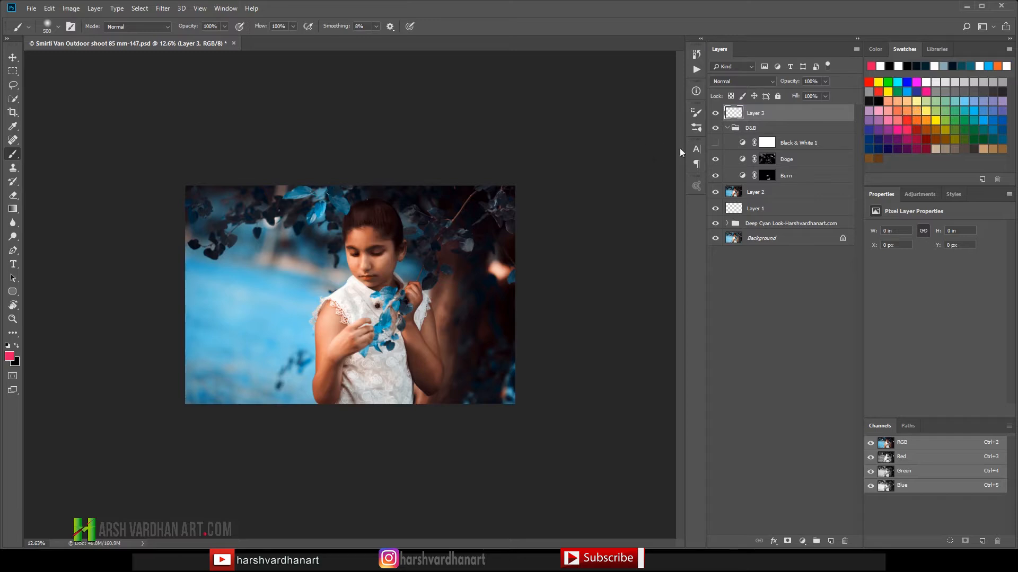
{"action": "left_click", "coordinate": [755, 83]}
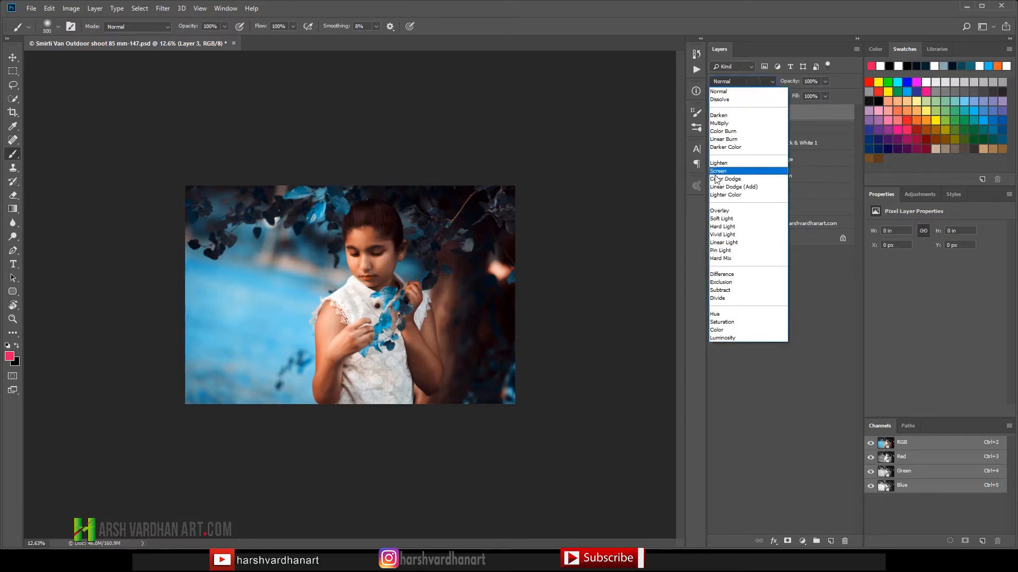
{"action": "left_click", "coordinate": [729, 219]}
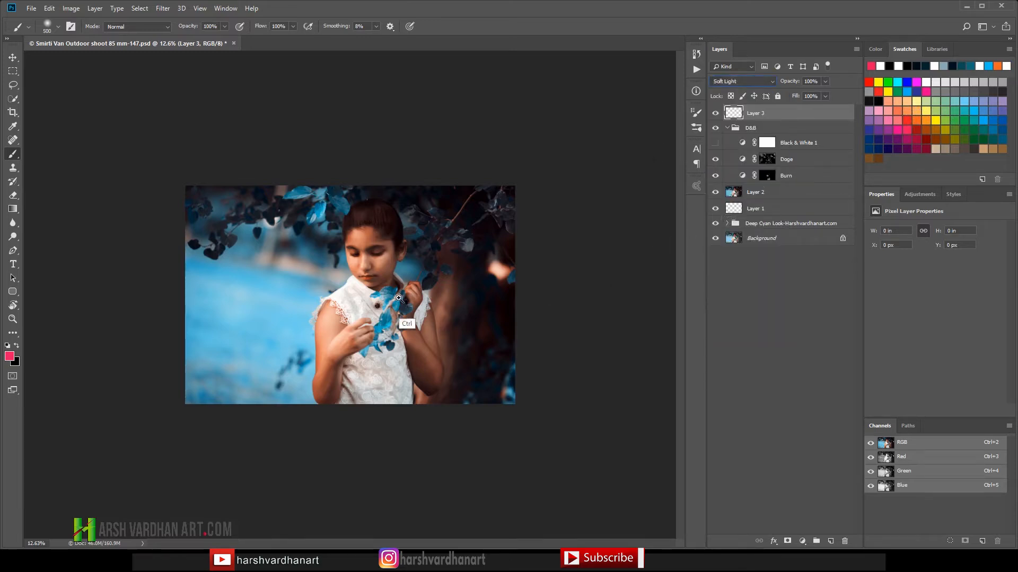
Step: Paint a pink blush on the large cheek facing the camera on Layer 3, using a reduced soft brush
{"action": "mouse_move", "coordinate": [380, 274]}
{"action": "left_mouse_down"}
{"action": "mouse_move", "coordinate": [444, 307]}
{"action": "mouse_move", "coordinate": [439, 296]}
{"action": "left_mouse_up"}
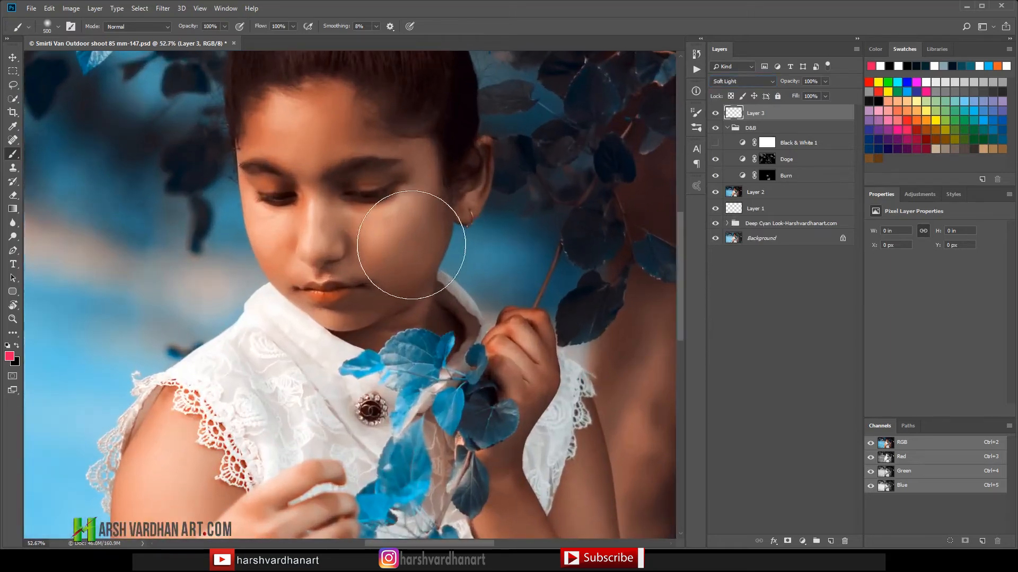
{"action": "key", "text": "bracketleft"}
{"action": "key", "text": "bracketleft"}
{"action": "key", "text": "bracketleft"}
{"action": "key", "text": "bracketleft"}
{"action": "key", "text": "bracketleft"}
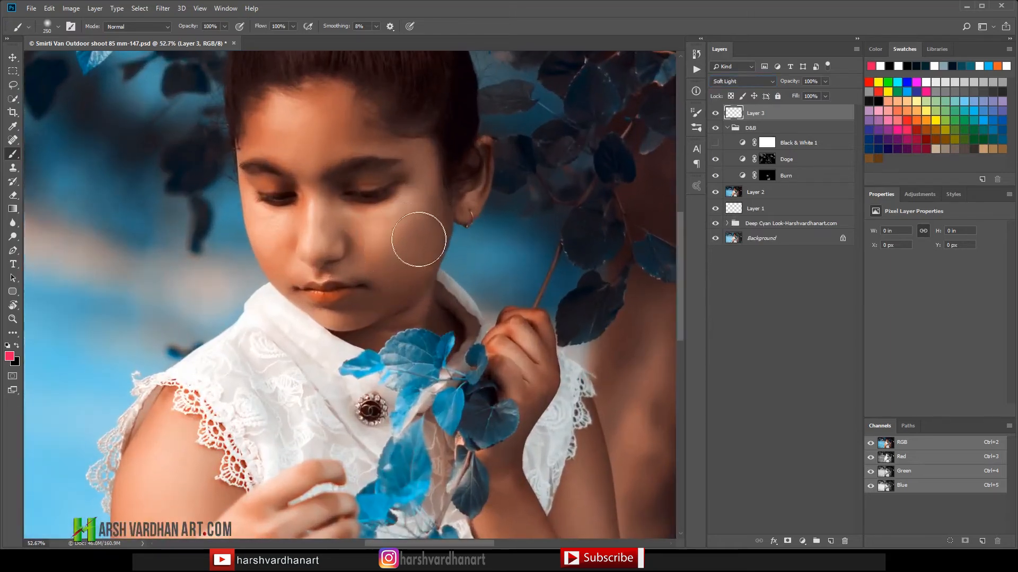
{"action": "key", "text": "bracketleft"}
{"action": "key", "text": "bracketleft"}
{"action": "key", "text": "bracketleft"}
{"action": "mouse_move", "coordinate": [409, 235]}
{"action": "left_mouse_down"}
{"action": "mouse_move", "coordinate": [377, 256]}
{"action": "mouse_move", "coordinate": [420, 233]}
{"action": "mouse_move", "coordinate": [388, 262]}
{"action": "mouse_move", "coordinate": [427, 233]}
{"action": "mouse_move", "coordinate": [388, 264]}
{"action": "mouse_move", "coordinate": [361, 248]}
{"action": "mouse_move", "coordinate": [392, 249]}
{"action": "mouse_move", "coordinate": [353, 236]}
{"action": "mouse_move", "coordinate": [401, 248]}
{"action": "mouse_move", "coordinate": [339, 237]}
{"action": "mouse_move", "coordinate": [410, 245]}
{"action": "mouse_move", "coordinate": [414, 235]}
{"action": "mouse_move", "coordinate": [365, 246]}
{"action": "mouse_move", "coordinate": [388, 249]}
{"action": "mouse_move", "coordinate": [429, 244]}
{"action": "mouse_move", "coordinate": [394, 257]}
{"action": "mouse_move", "coordinate": [416, 250]}
{"action": "mouse_move", "coordinate": [384, 252]}
{"action": "left_mouse_up"}
{"action": "key", "text": "bracketright"}
{"action": "key", "text": "bracketright"}
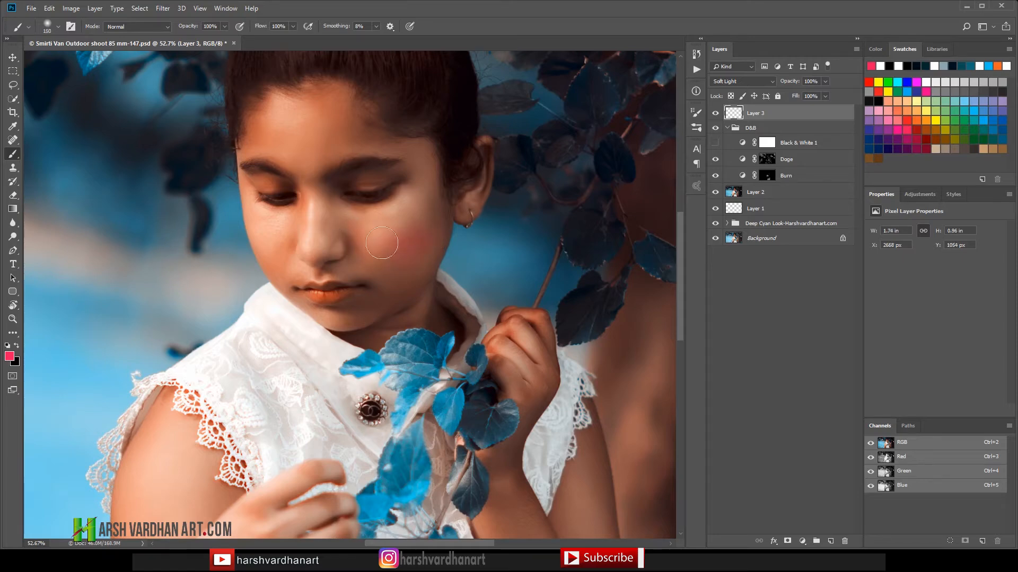
Step: Tint the nose and the skin beside it toward the far cheek with a smaller pink brush
{"action": "key", "text": "bracketleft"}
{"action": "key", "text": "bracketleft"}
{"action": "left_click_drag", "start_coordinate": [319, 218], "coordinate": [304, 224]}
{"action": "key", "text": "bracketleft"}
{"action": "mouse_move", "coordinate": [310, 235]}
{"action": "left_mouse_down"}
{"action": "mouse_move", "coordinate": [299, 258]}
{"action": "mouse_move", "coordinate": [270, 243]}
{"action": "mouse_move", "coordinate": [289, 262]}
{"action": "mouse_move", "coordinate": [269, 261]}
{"action": "mouse_move", "coordinate": [267, 244]}
{"action": "mouse_move", "coordinate": [286, 266]}
{"action": "mouse_move", "coordinate": [272, 266]}
{"action": "mouse_move", "coordinate": [263, 245]}
{"action": "mouse_move", "coordinate": [277, 273]}
{"action": "mouse_move", "coordinate": [266, 249]}
{"action": "mouse_move", "coordinate": [289, 257]}
{"action": "mouse_move", "coordinate": [292, 238]}
{"action": "mouse_move", "coordinate": [277, 271]}
{"action": "mouse_move", "coordinate": [287, 242]}
{"action": "left_mouse_up"}
Step: Add pink tint to the forehead, nose and lips, reducing the brush to 30 px for the fine areas
{"action": "key", "text": "bracketright"}
{"action": "key", "text": "bracketright"}
{"action": "key", "text": "bracketleft"}
{"action": "mouse_move", "coordinate": [312, 133]}
{"action": "left_mouse_down"}
{"action": "mouse_move", "coordinate": [331, 109]}
{"action": "mouse_move", "coordinate": [342, 140]}
{"action": "mouse_move", "coordinate": [284, 124]}
{"action": "mouse_move", "coordinate": [368, 138]}
{"action": "mouse_move", "coordinate": [337, 142]}
{"action": "left_mouse_up"}
{"action": "key", "text": "bracketright"}
{"action": "key", "text": "bracketright"}
{"action": "key", "text": "bracketleft"}
{"action": "key", "text": "bracketleft"}
{"action": "key", "text": "bracketleft"}
{"action": "key", "text": "bracketleft"}
{"action": "mouse_move", "coordinate": [305, 233]}
{"action": "left_mouse_down"}
{"action": "mouse_move", "coordinate": [318, 258]}
{"action": "mouse_move", "coordinate": [326, 252]}
{"action": "left_mouse_up"}
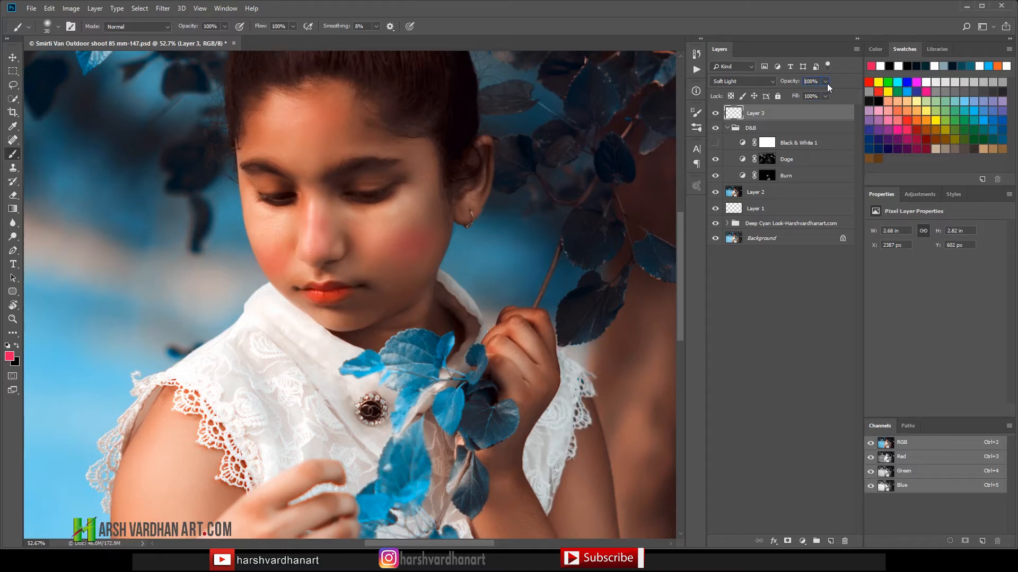
Step: Lower the opacity of Layer 3 to 82% and fit the whole image in view
{"action": "left_click", "coordinate": [825, 95]}
{"action": "left_click_drag", "start_coordinate": [816, 91], "coordinate": [819, 92]}
{"action": "left_click", "coordinate": [777, 117]}
{"action": "key", "text": "ctrl+0"}
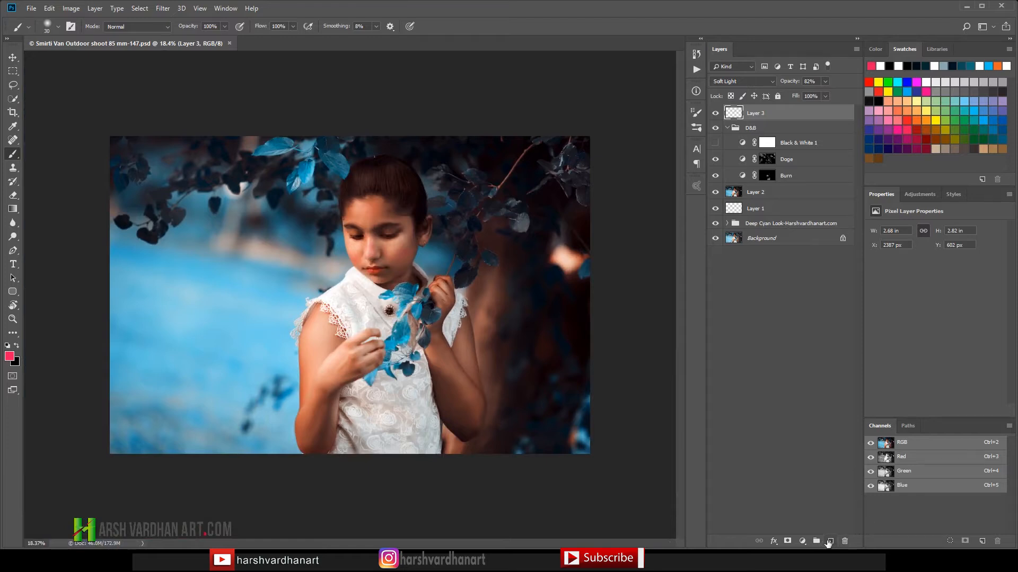
Step: Create a new layer above Layer 3 and choose a light blue swatch as the foreground colour
{"action": "left_click", "coordinate": [830, 541]}
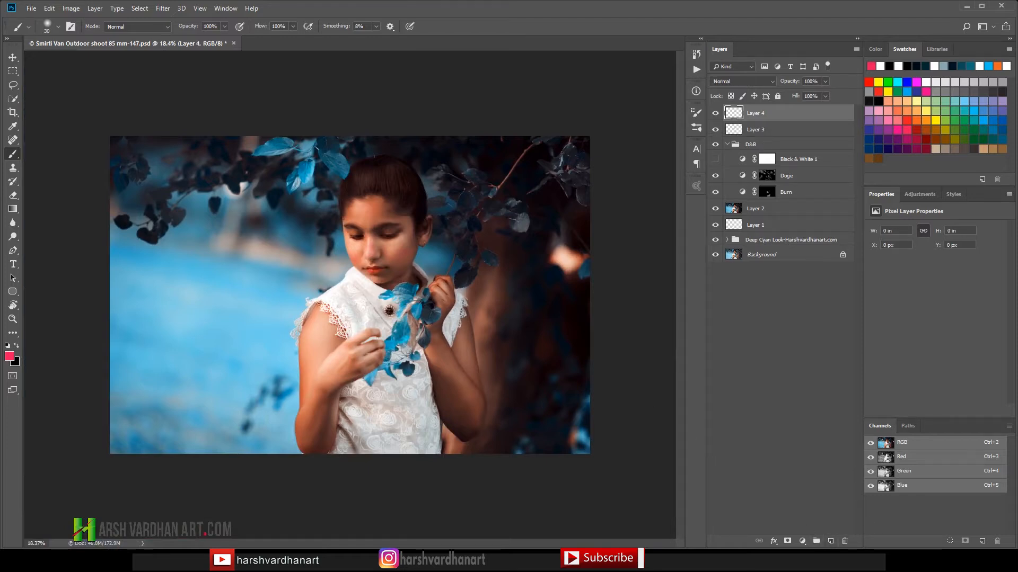
{"action": "left_click", "coordinate": [898, 110]}
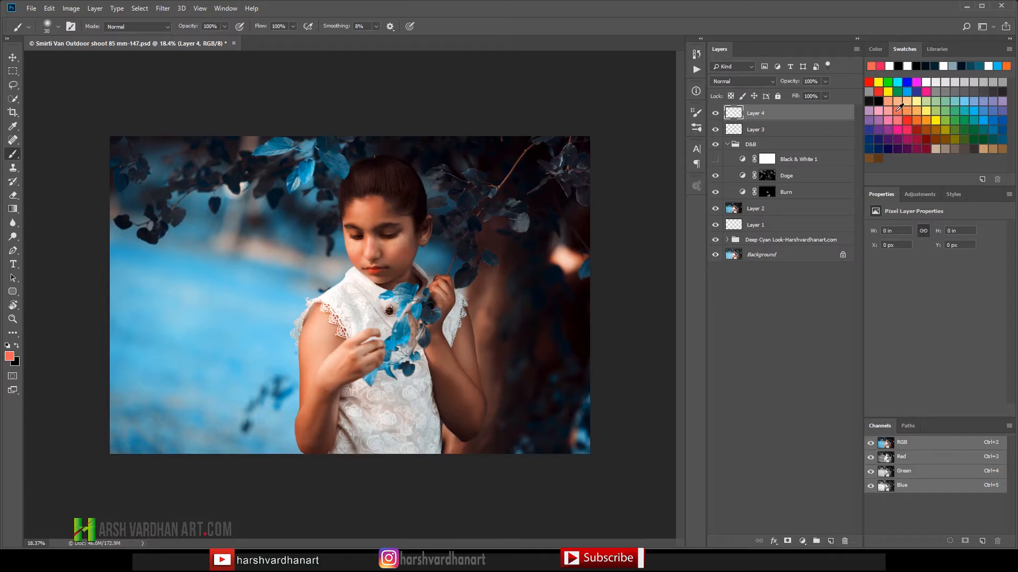
{"action": "left_click", "coordinate": [969, 101]}
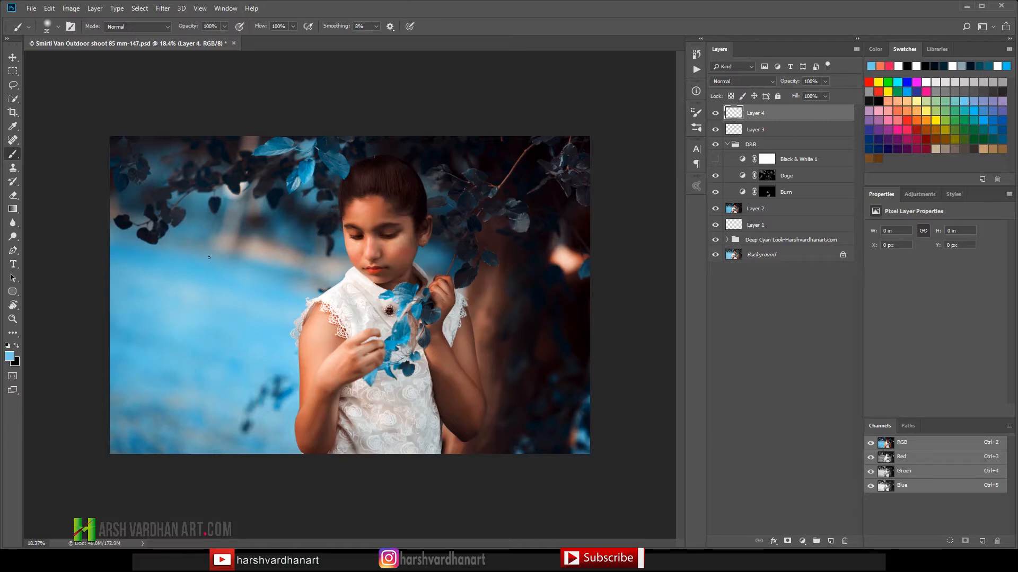
Step: Enlarge the soft brush to 800 px and build up a light blue spot on the blurred background beside the face
{"action": "key", "text": "bracketright"}
{"action": "key", "text": "bracketright"}
{"action": "key", "text": "bracketright"}
{"action": "key", "text": "bracketright"}
{"action": "key", "text": "bracketright"}
{"action": "left_click", "coordinate": [248, 242]}
{"action": "left_click", "coordinate": [247, 245]}
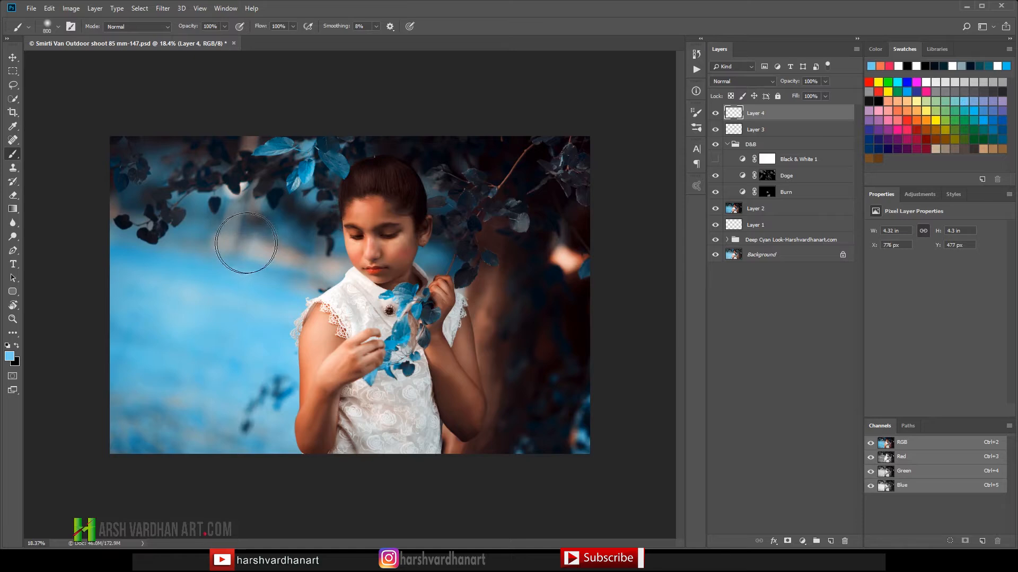
{"action": "left_click", "coordinate": [249, 242]}
{"action": "left_click", "coordinate": [250, 242]}
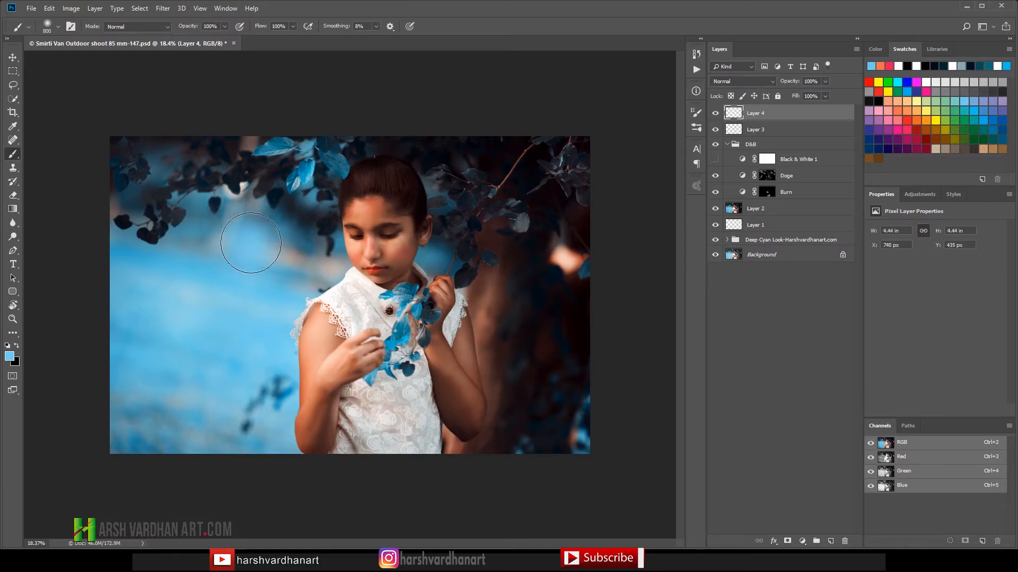
{"action": "left_click", "coordinate": [246, 244]}
{"action": "left_click", "coordinate": [244, 238]}
{"action": "left_click", "coordinate": [243, 249]}
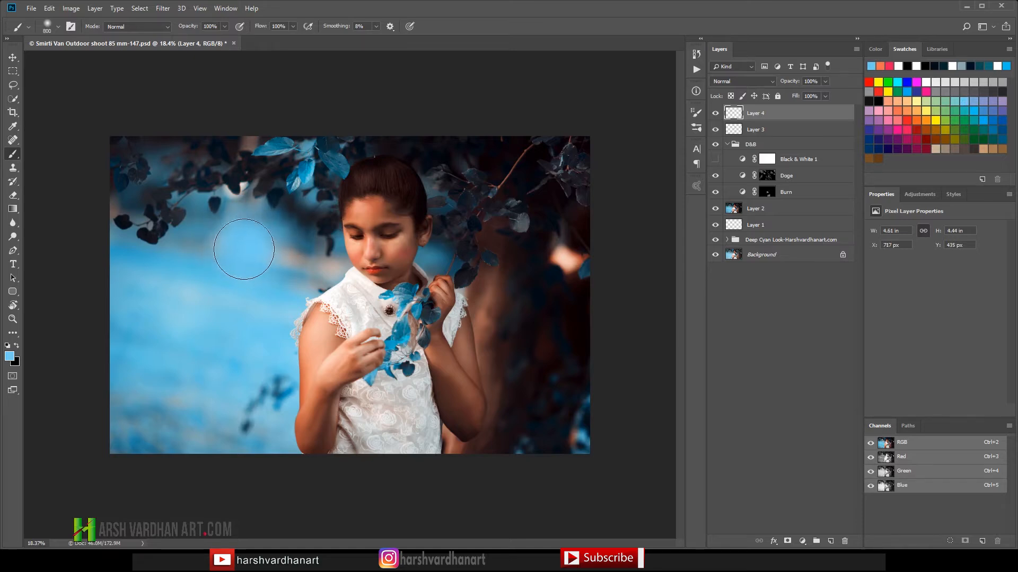
Step: Set Layer 4 to Linear Dodge (Add) and stretch the blue spot to about 290% wide and 252% high over the upper-left background
{"action": "left_click", "coordinate": [744, 82]}
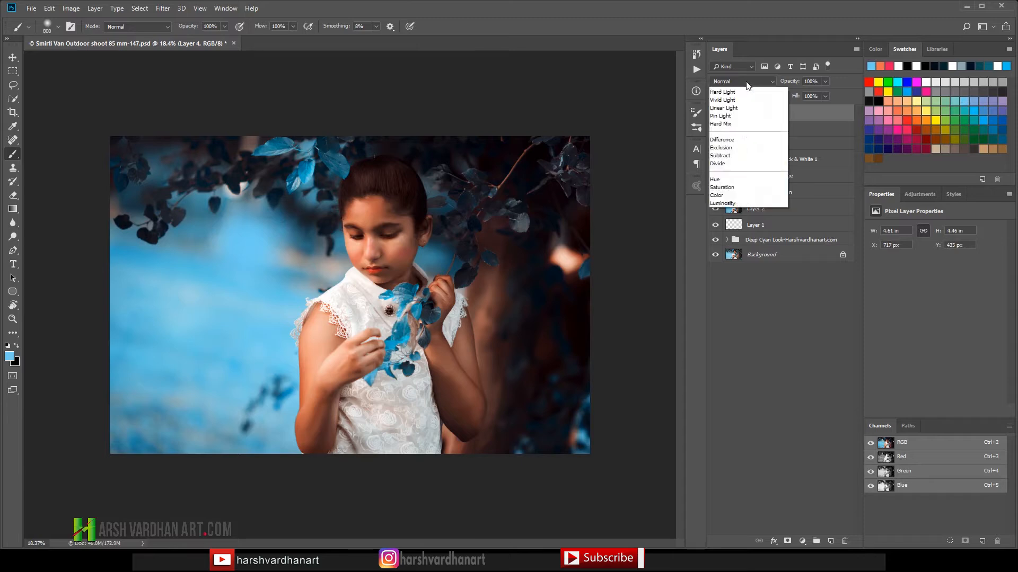
{"action": "left_click", "coordinate": [739, 188]}
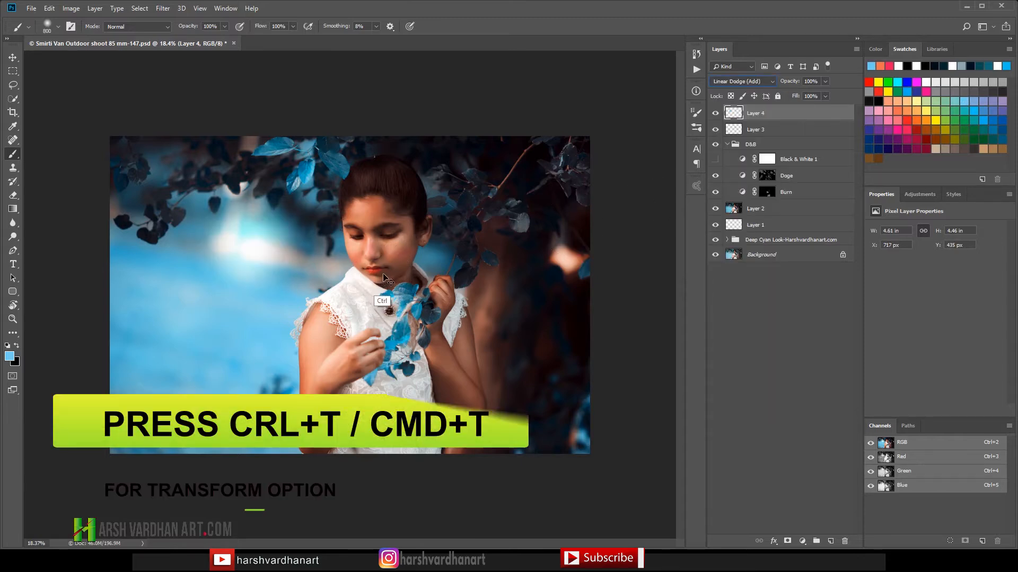
{"action": "key", "text": "ctrl+t"}
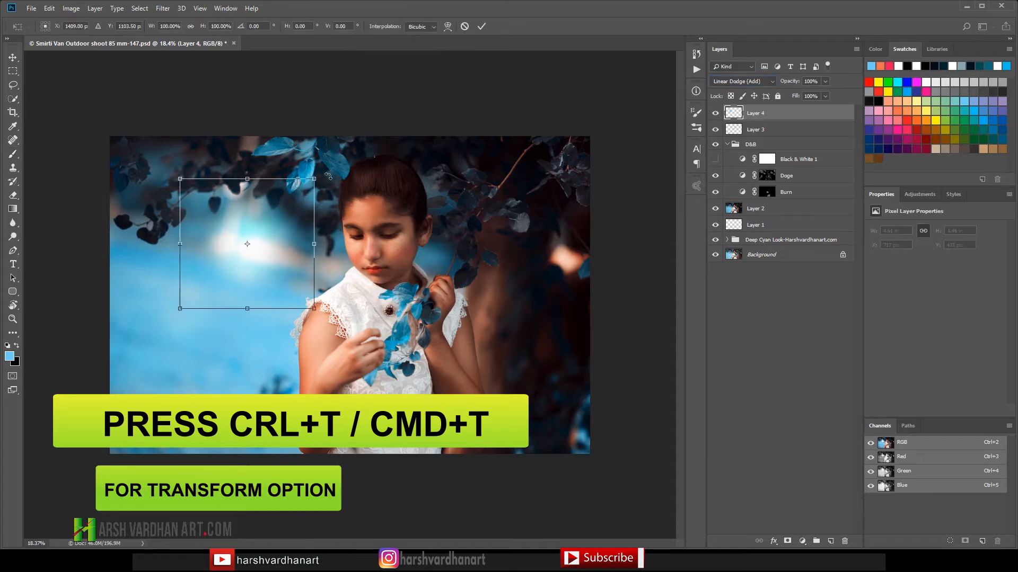
{"action": "left_click_drag", "start_coordinate": [312, 178], "coordinate": [474, 129]}
{"action": "left_click_drag", "start_coordinate": [291, 258], "coordinate": [275, 239]}
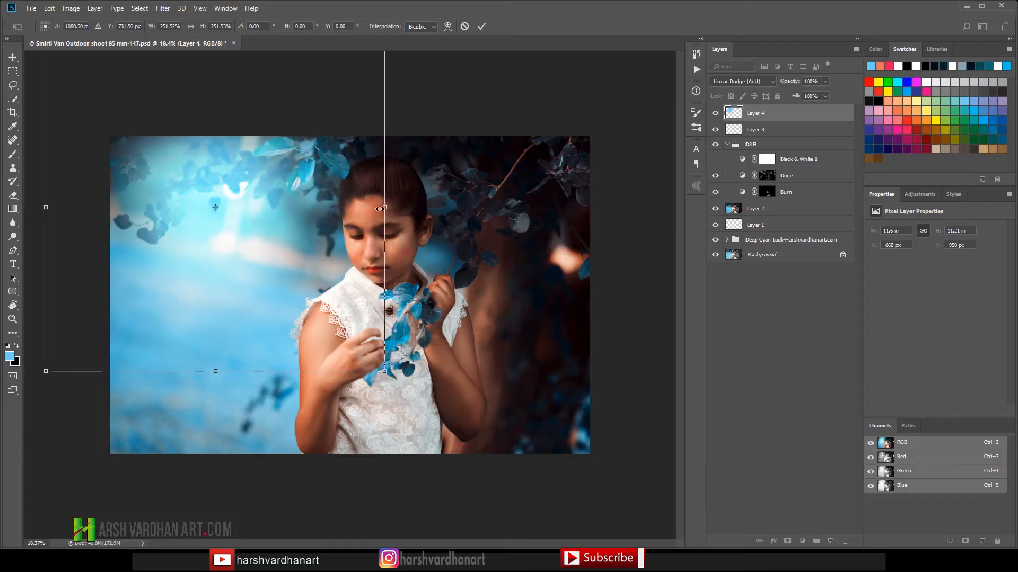
{"action": "left_click_drag", "start_coordinate": [381, 208], "coordinate": [425, 202]}
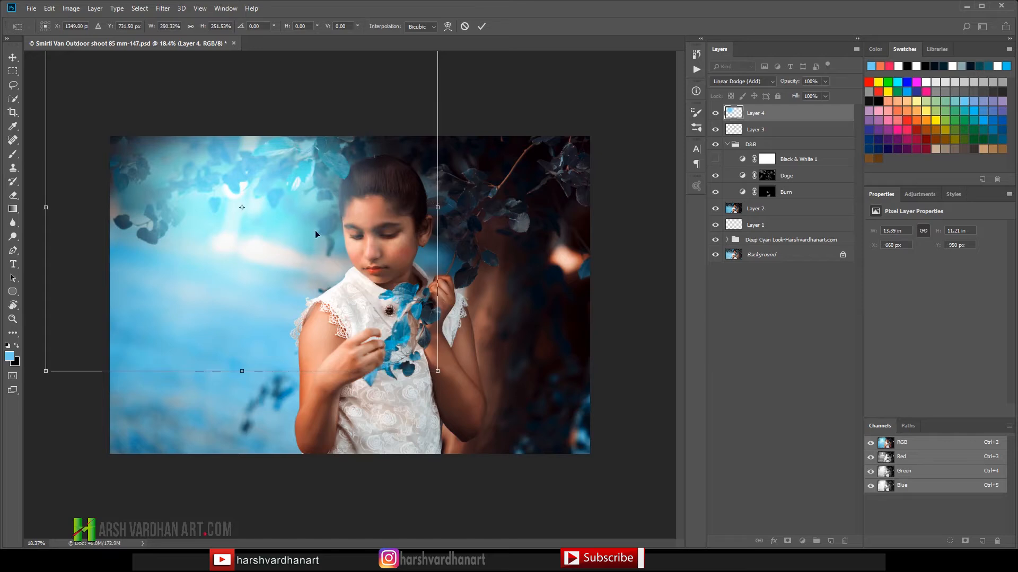
{"action": "left_click_drag", "start_coordinate": [303, 241], "coordinate": [279, 227]}
{"action": "key", "text": "b"}
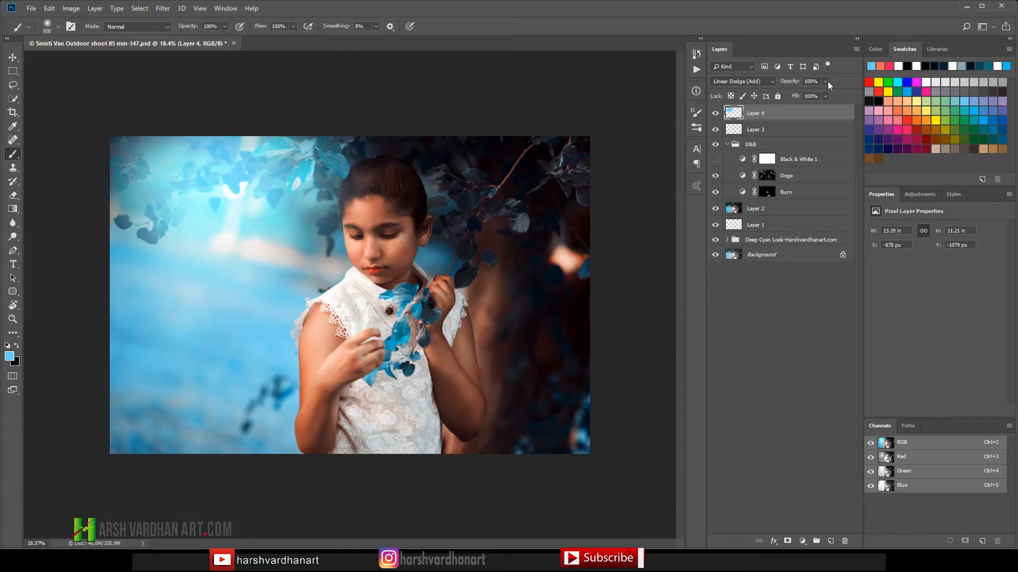
Step: Lower the opacity of Layer 4 to 54%
{"action": "left_click", "coordinate": [826, 82]}
{"action": "left_click_drag", "start_coordinate": [801, 94], "coordinate": [803, 96]}
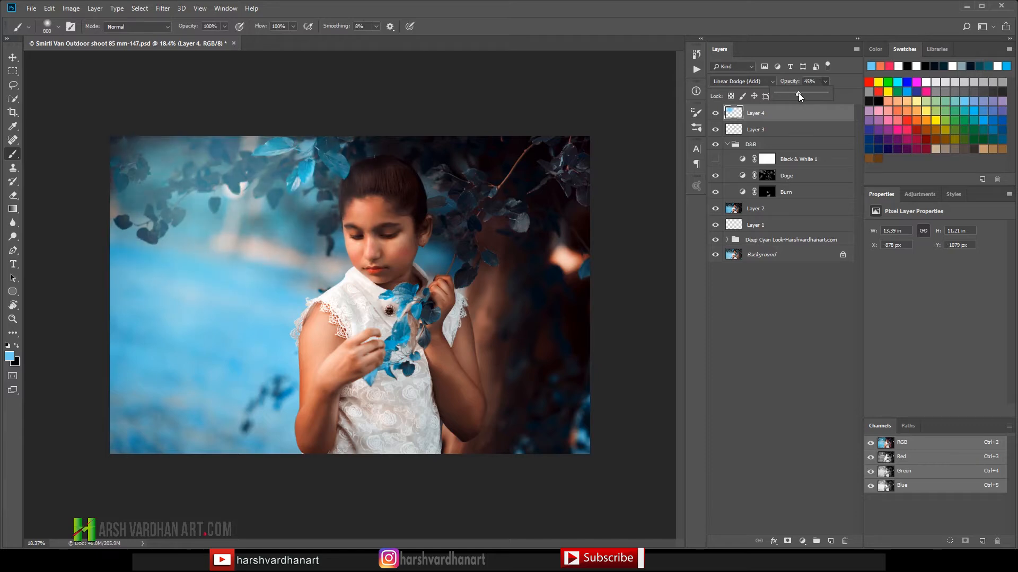
{"action": "left_click_drag", "start_coordinate": [803, 94], "coordinate": [803, 93]}
{"action": "left_click", "coordinate": [334, 206]}
{"action": "left_click_drag", "start_coordinate": [334, 207], "coordinate": [317, 242]}
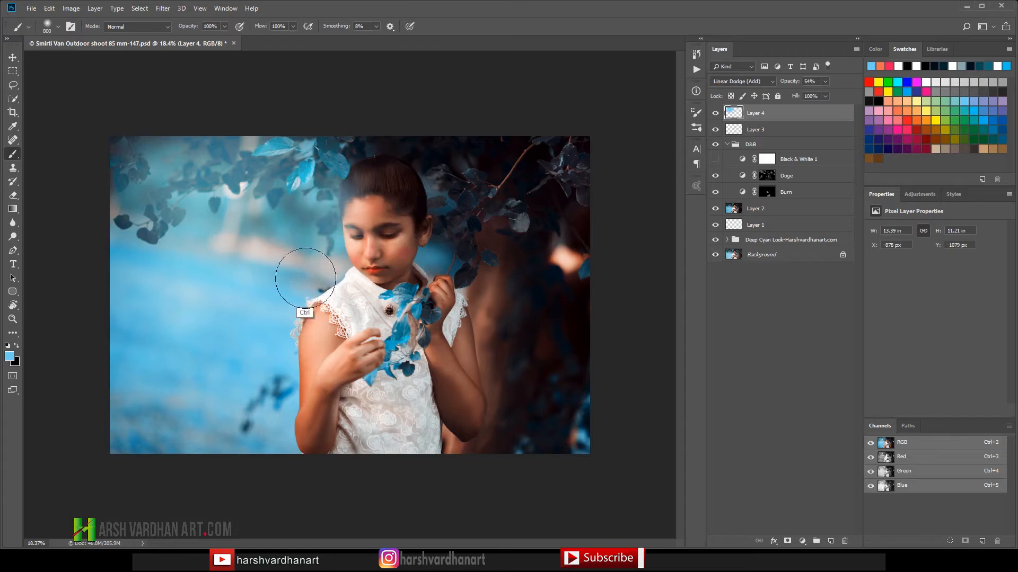
{"action": "key", "text": "ctrl+z"}
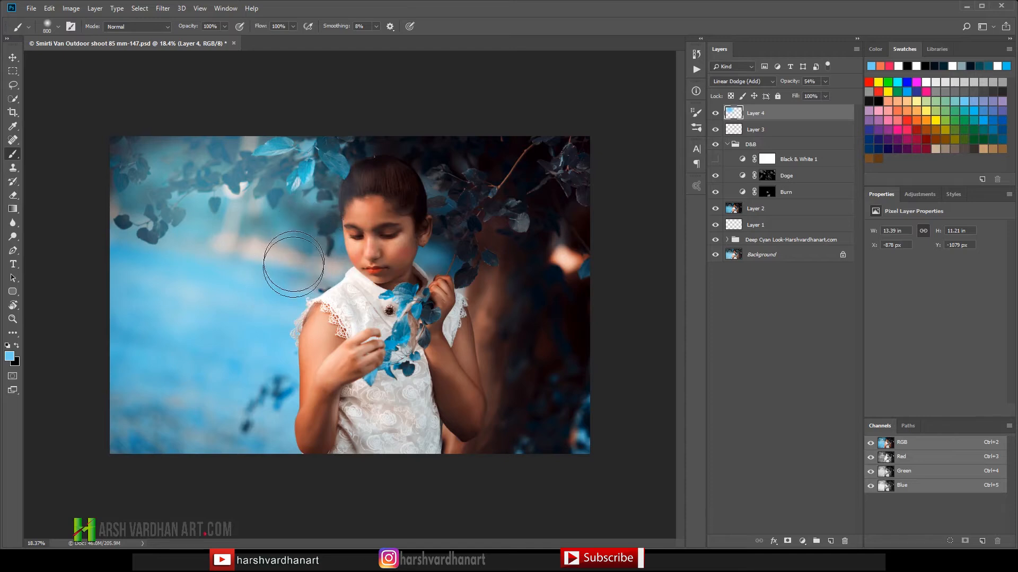
Step: Compare the photo with Layer 4 hidden and shown
{"action": "left_click", "coordinate": [715, 113]}
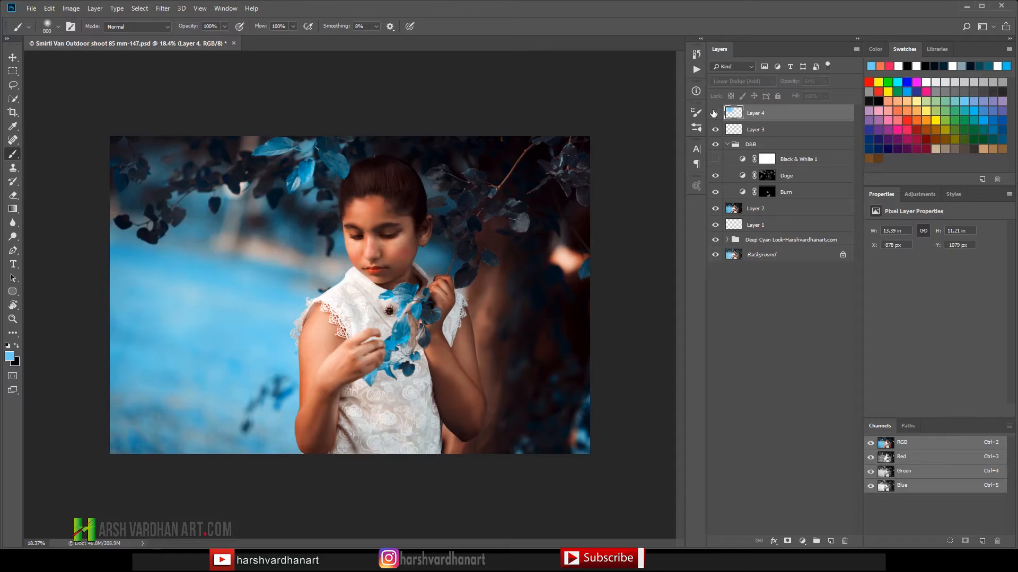
{"action": "left_click", "coordinate": [716, 113]}
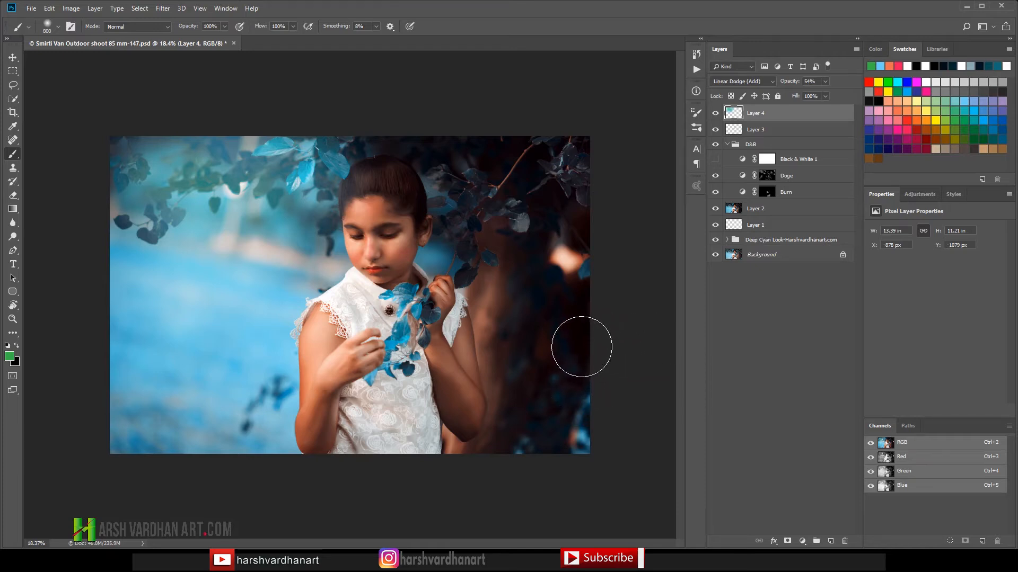
Step: Sample the near-black background tone and paint it along the photo's right edge, continuing on a new layer above Layer 4
{"action": "left_click", "coordinate": [594, 302], "text": "alt"}
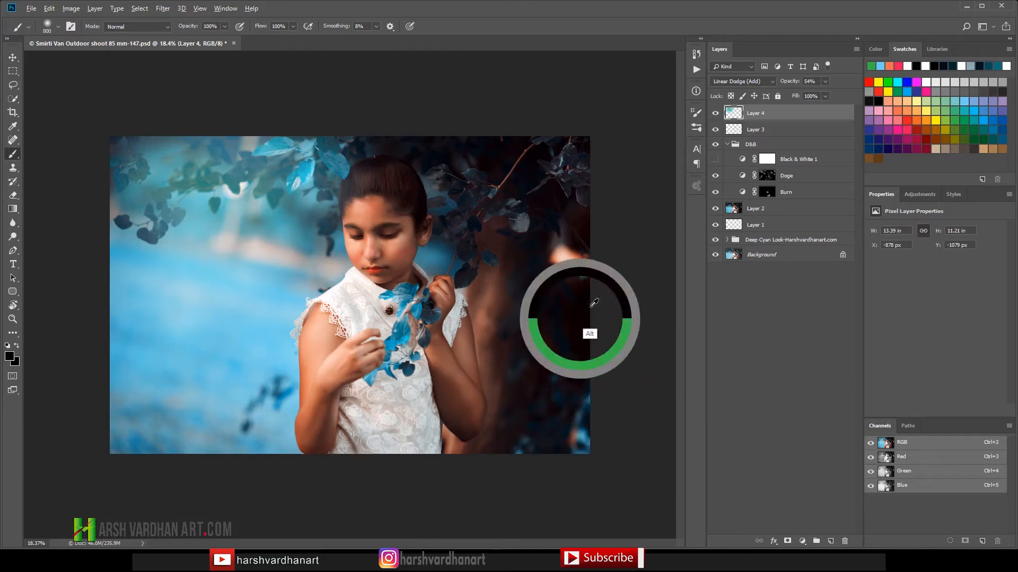
{"action": "mouse_move", "coordinate": [583, 326]}
{"action": "left_mouse_down"}
{"action": "mouse_move", "coordinate": [569, 428]}
{"action": "mouse_move", "coordinate": [581, 424]}
{"action": "left_mouse_up"}
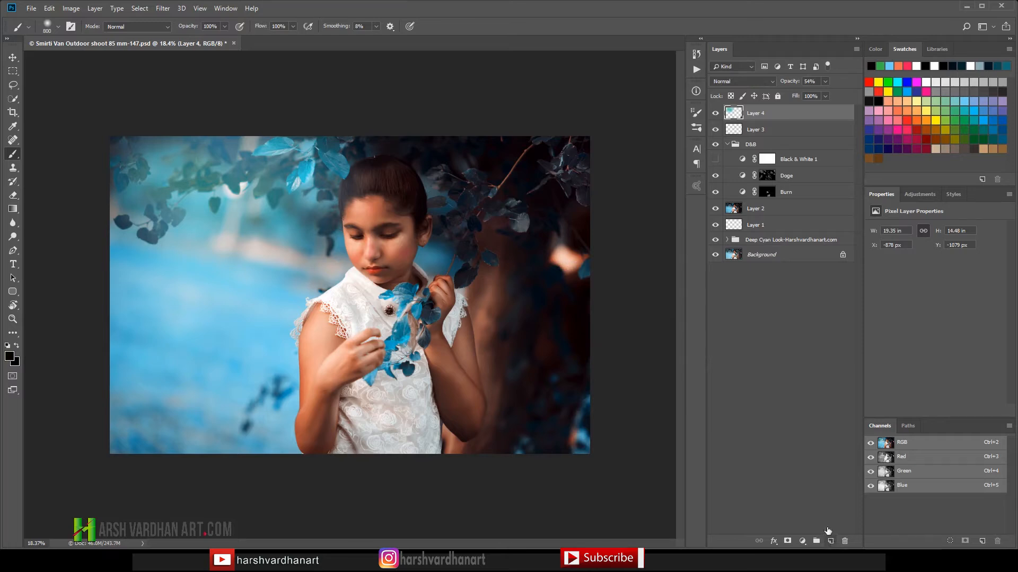
{"action": "left_click", "coordinate": [831, 541]}
{"action": "mouse_move", "coordinate": [583, 461]}
{"action": "left_mouse_down"}
{"action": "mouse_move", "coordinate": [596, 413]}
{"action": "mouse_move", "coordinate": [568, 476]}
{"action": "mouse_move", "coordinate": [619, 389]}
{"action": "mouse_move", "coordinate": [570, 477]}
{"action": "mouse_move", "coordinate": [608, 388]}
{"action": "mouse_move", "coordinate": [533, 474]}
{"action": "mouse_move", "coordinate": [561, 430]}
{"action": "mouse_move", "coordinate": [527, 459]}
{"action": "mouse_move", "coordinate": [635, 391]}
{"action": "mouse_move", "coordinate": [595, 407]}
{"action": "mouse_move", "coordinate": [596, 308]}
{"action": "mouse_move", "coordinate": [551, 292]}
{"action": "mouse_move", "coordinate": [620, 251]}
{"action": "mouse_move", "coordinate": [571, 267]}
{"action": "mouse_move", "coordinate": [565, 278]}
{"action": "mouse_move", "coordinate": [590, 243]}
{"action": "mouse_move", "coordinate": [553, 267]}
{"action": "mouse_move", "coordinate": [558, 248]}
{"action": "mouse_move", "coordinate": [550, 261]}
{"action": "mouse_move", "coordinate": [588, 255]}
{"action": "mouse_move", "coordinate": [580, 262]}
{"action": "mouse_move", "coordinate": [591, 261]}
{"action": "mouse_move", "coordinate": [592, 279]}
{"action": "mouse_move", "coordinate": [601, 250]}
{"action": "mouse_move", "coordinate": [584, 262]}
{"action": "mouse_move", "coordinate": [568, 255]}
{"action": "mouse_move", "coordinate": [572, 267]}
{"action": "mouse_move", "coordinate": [586, 260]}
{"action": "mouse_move", "coordinate": [579, 276]}
{"action": "mouse_move", "coordinate": [593, 292]}
{"action": "left_mouse_up"}
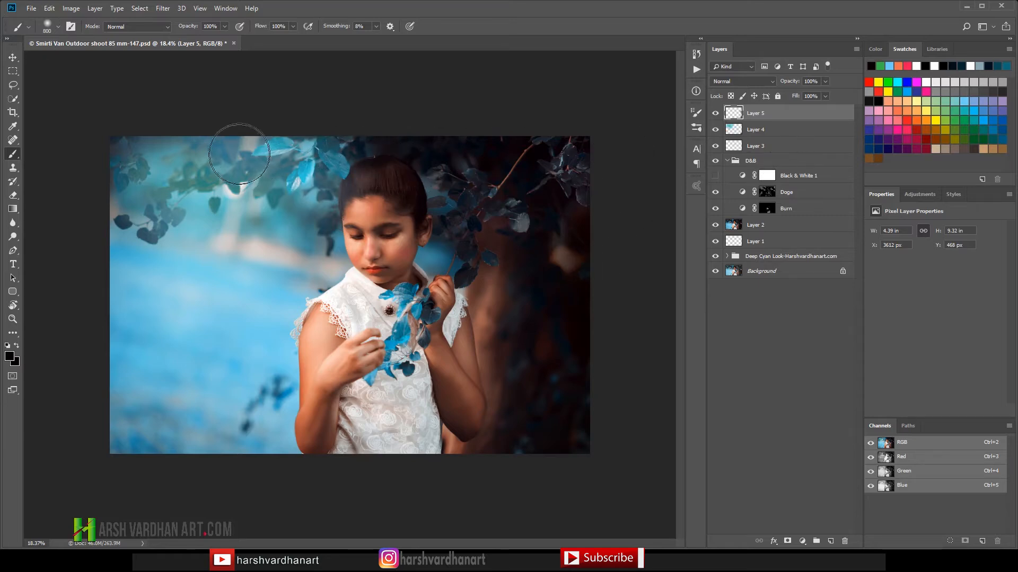
Step: Choose an orange swatch and, with the brush reduced to 200 px, tint the top-edge highlight and the blurred band beside the face
{"action": "left_click", "coordinate": [901, 111]}
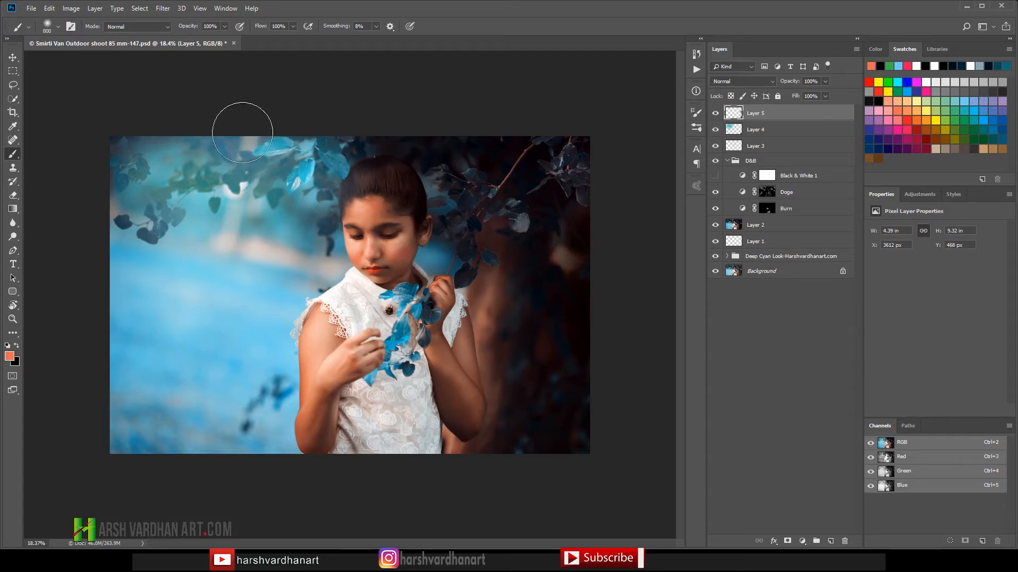
{"action": "key", "text": "bracketleft"}
{"action": "key", "text": "bracketleft"}
{"action": "key", "text": "bracketleft"}
{"action": "key", "text": "bracketleft"}
{"action": "key", "text": "bracketleft"}
{"action": "key", "text": "bracketleft"}
{"action": "left_click", "coordinate": [250, 136]}
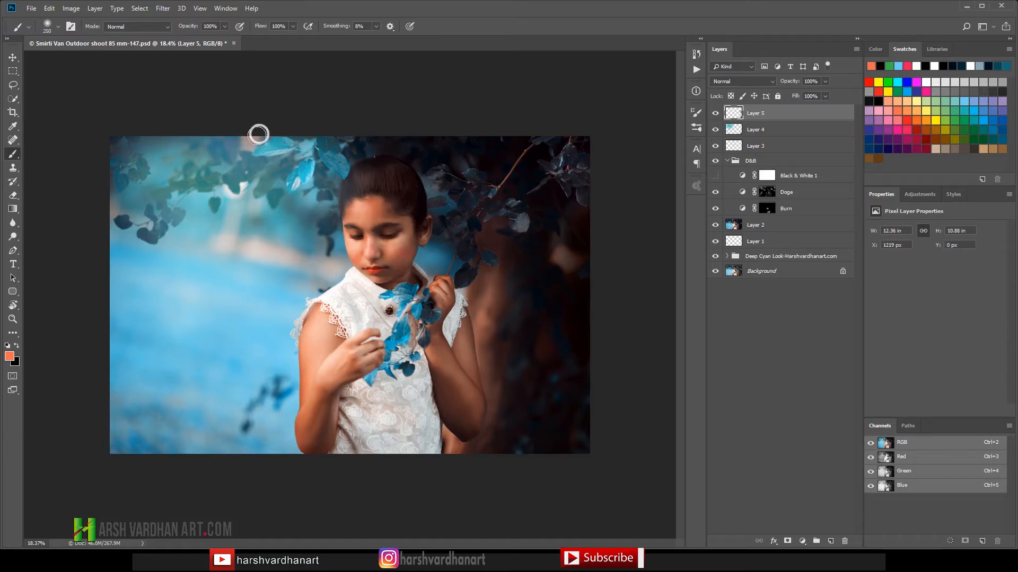
{"action": "key", "text": "bracketleft"}
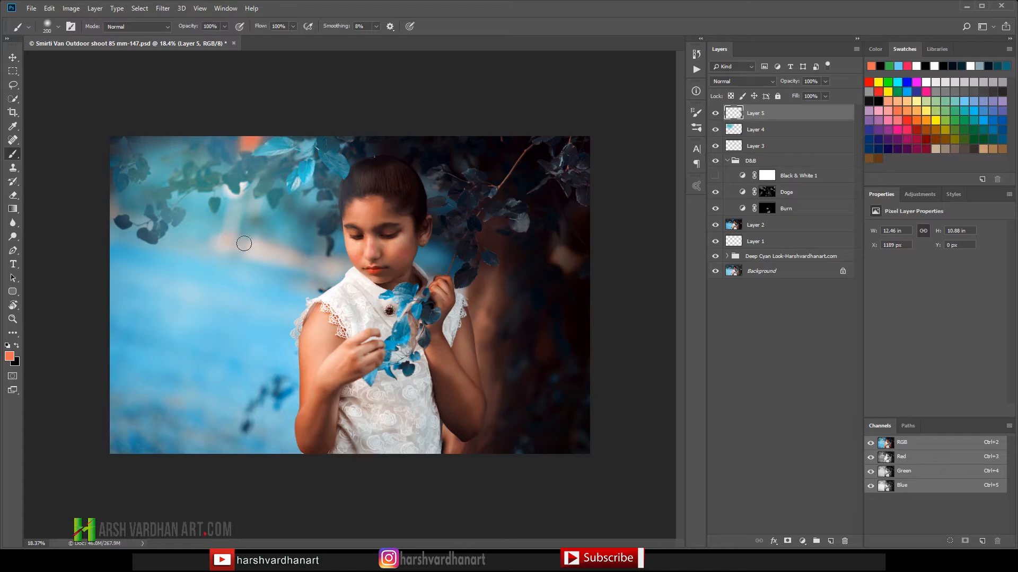
{"action": "left_click_drag", "start_coordinate": [233, 249], "coordinate": [306, 262]}
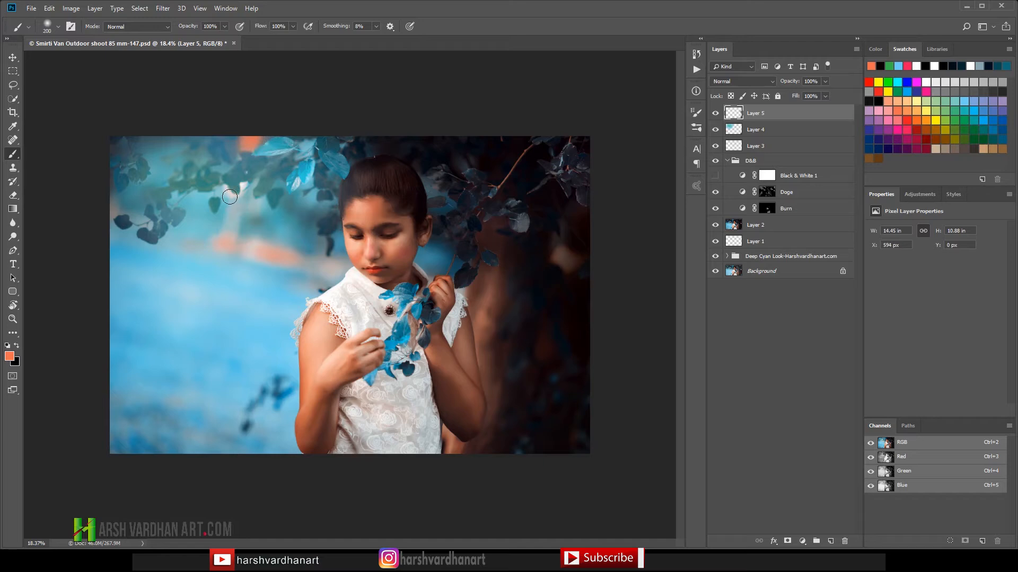
Step: Add yellow and red accents to the orange band and the bright spot above it, comparing Layer 5 hidden and shown
{"action": "left_click", "coordinate": [928, 112]}
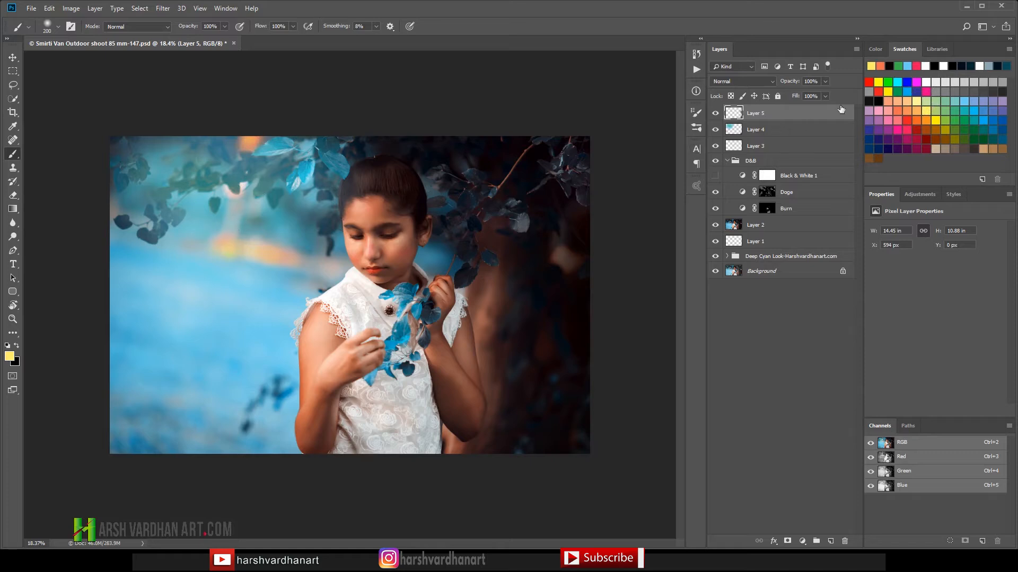
{"action": "left_click", "coordinate": [897, 119]}
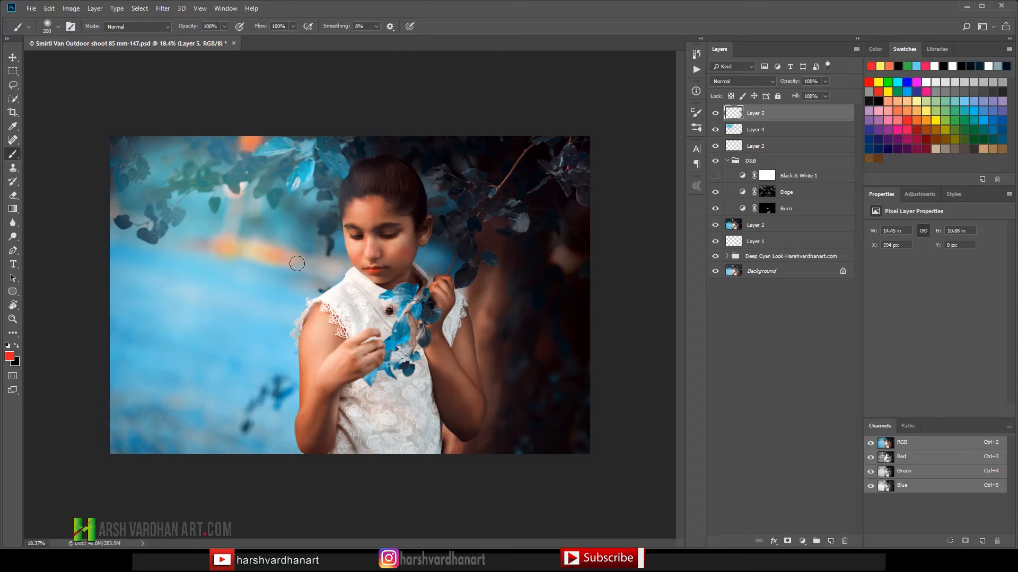
{"action": "left_click_drag", "start_coordinate": [263, 255], "coordinate": [280, 259]}
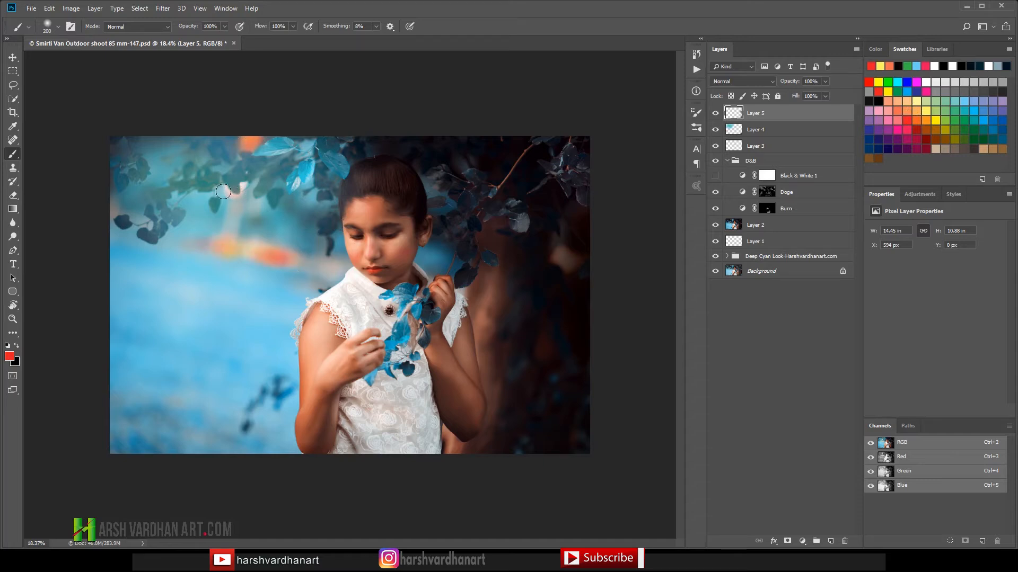
{"action": "left_click_drag", "start_coordinate": [223, 192], "coordinate": [242, 190]}
{"action": "left_click", "coordinate": [716, 114]}
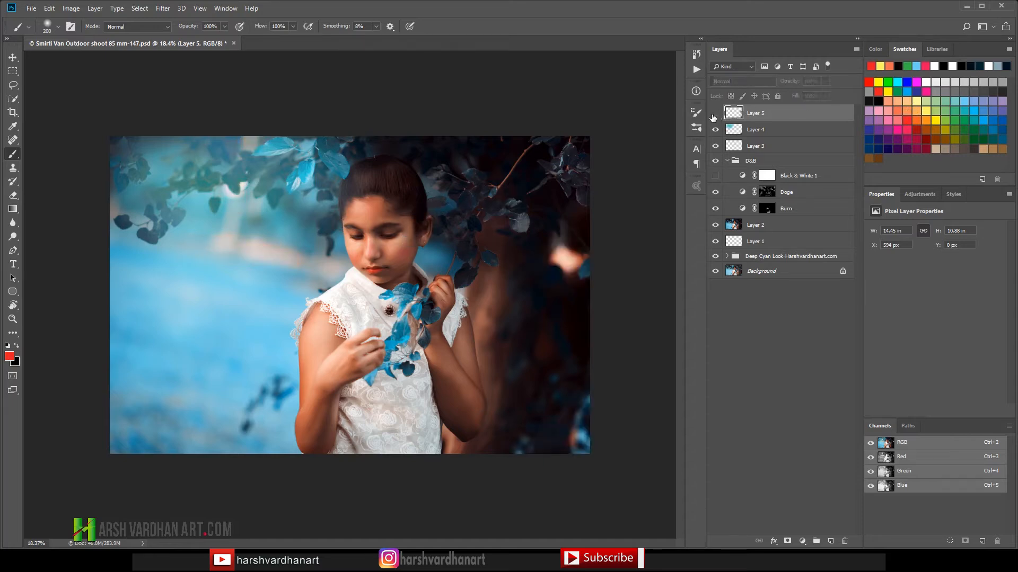
{"action": "left_click", "coordinate": [715, 115]}
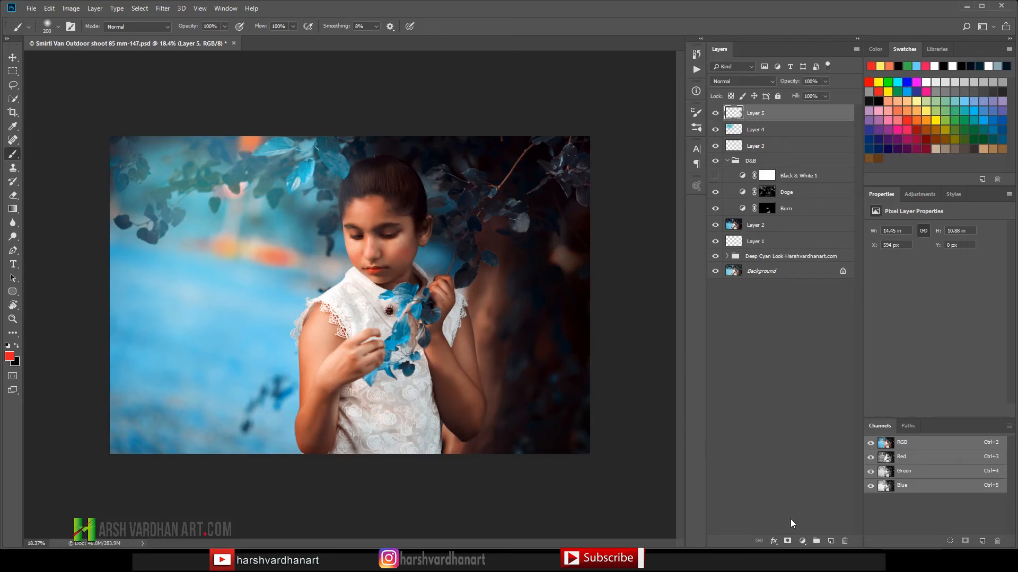
Step: Add a layer mask to Layer 5 and soften the painted orange and red tints with a black 500 px brush
{"action": "left_click", "coordinate": [774, 540]}
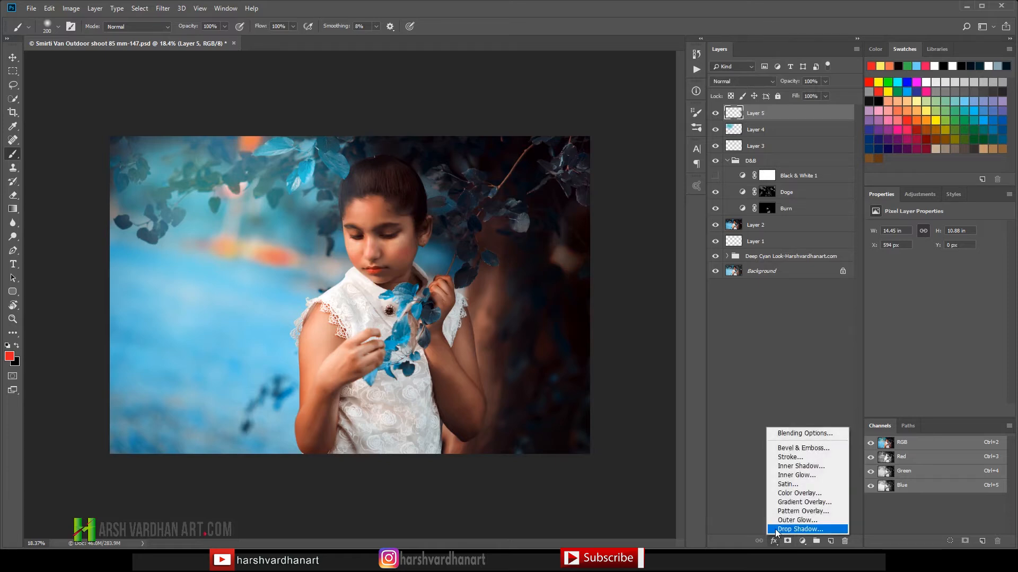
{"action": "left_click", "coordinate": [787, 541]}
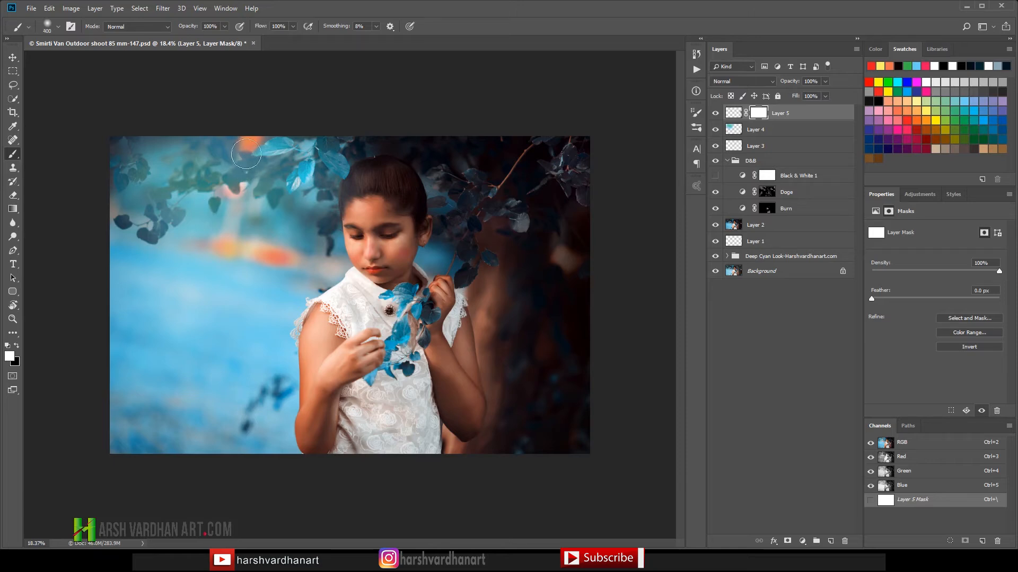
{"action": "key", "text": "bracketright"}
{"action": "key", "text": "bracketright"}
{"action": "key", "text": "bracketright"}
{"action": "key", "text": "x"}
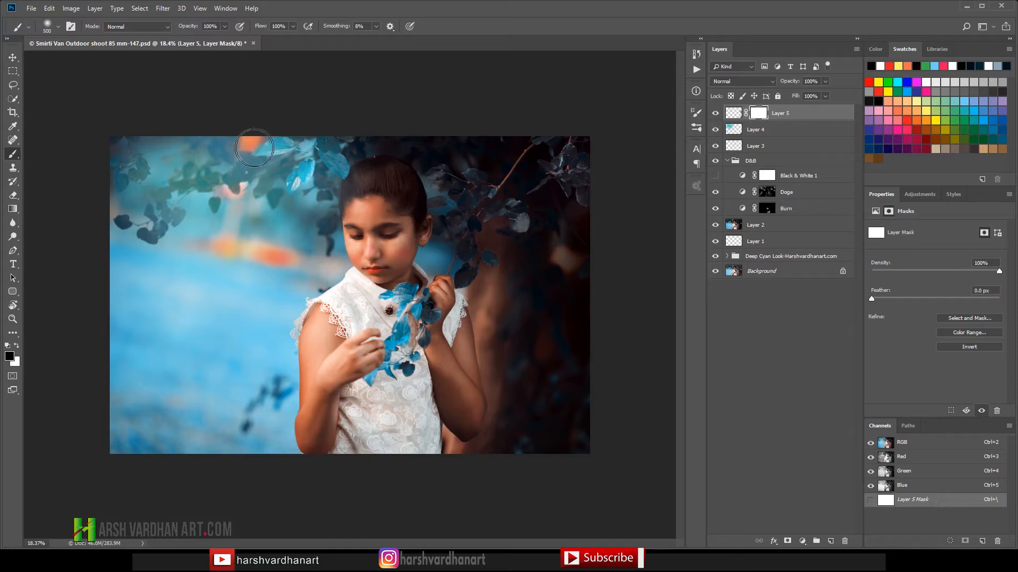
{"action": "mouse_move", "coordinate": [234, 201]}
{"action": "left_mouse_down"}
{"action": "mouse_move", "coordinate": [213, 243]}
{"action": "mouse_move", "coordinate": [294, 260]}
{"action": "mouse_move", "coordinate": [207, 258]}
{"action": "left_mouse_up"}
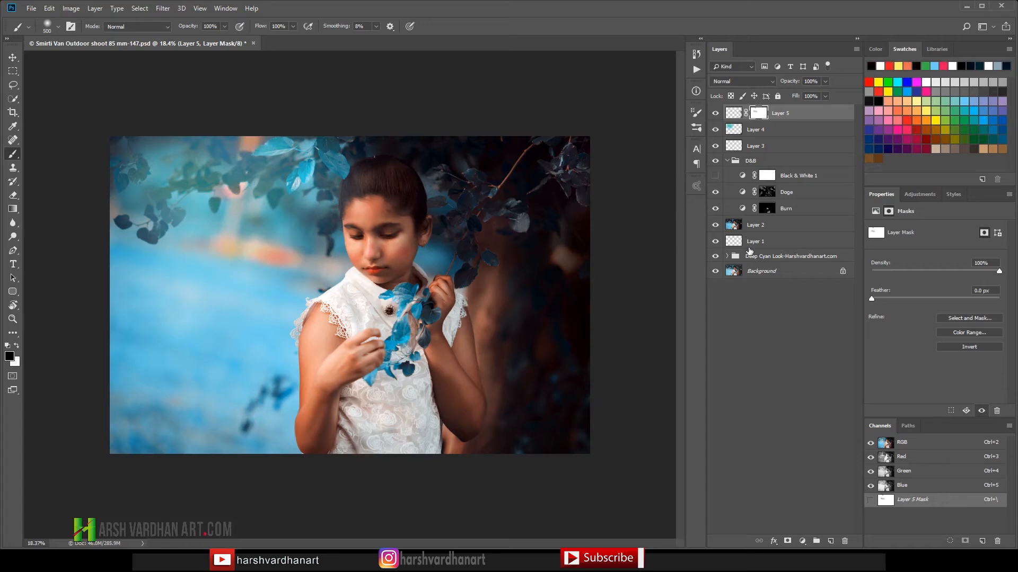
{"action": "left_click", "coordinate": [733, 112]}
Step: Create a new layer above Layer 5 and sample the bright blue from the leaves in front of the dress
{"action": "left_click", "coordinate": [727, 256]}
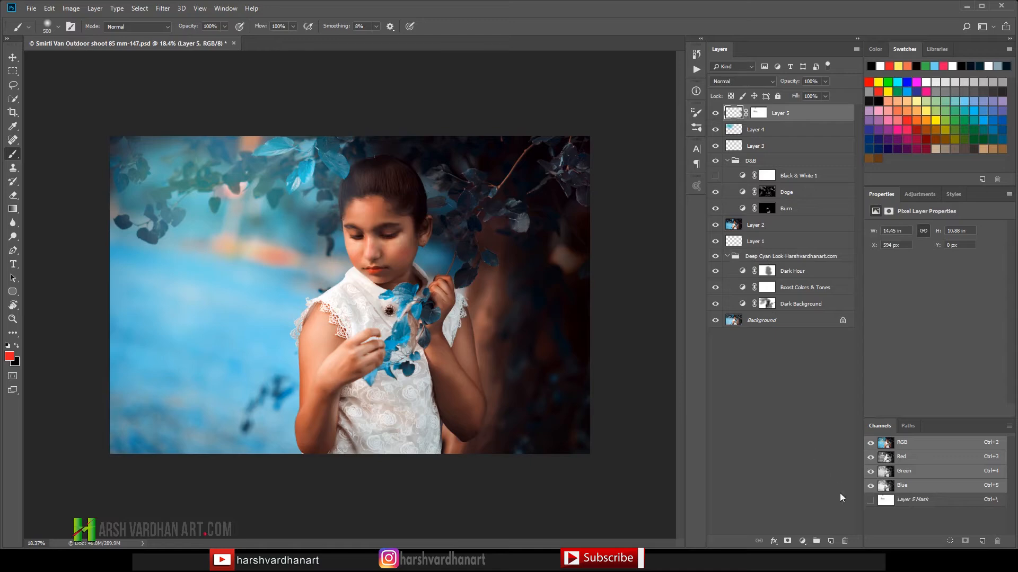
{"action": "left_click", "coordinate": [831, 541]}
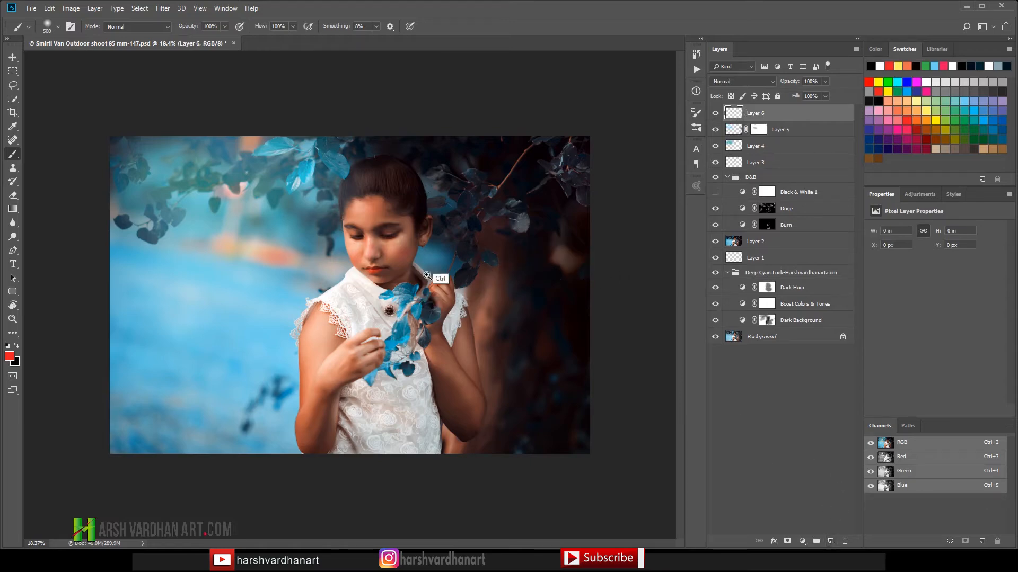
{"action": "left_click_drag", "start_coordinate": [458, 238], "coordinate": [502, 256]}
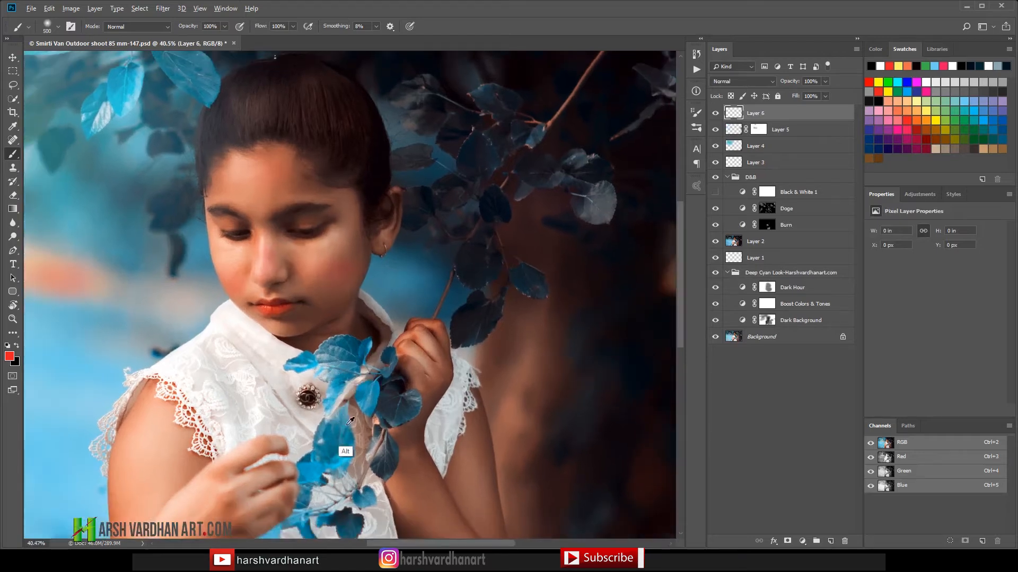
{"action": "left_click", "coordinate": [339, 390], "text": "alt"}
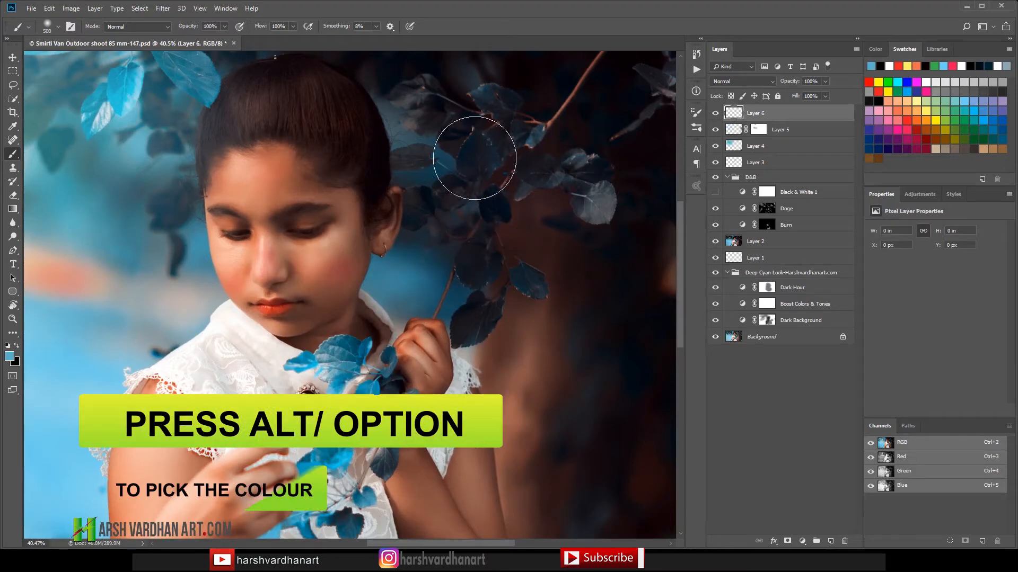
Step: With the brush reduced to 150 px, paint the sampled blue over the dark leaf beside the head and set Layer 6 to Color blend mode
{"action": "key", "text": "bracketleft"}
{"action": "key", "text": "bracketleft"}
{"action": "key", "text": "bracketleft"}
{"action": "key", "text": "bracketleft"}
{"action": "key", "text": "bracketleft"}
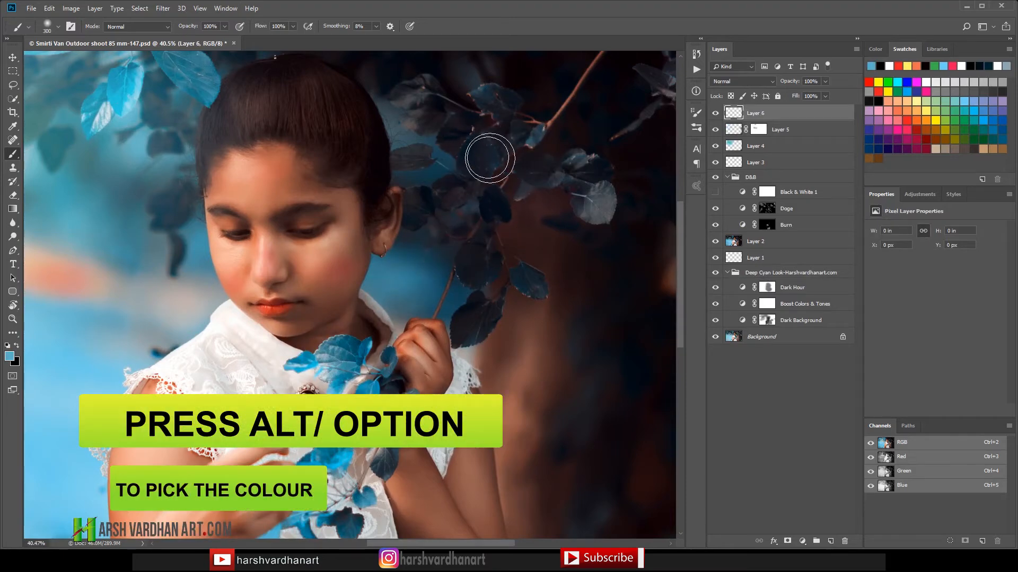
{"action": "key", "text": "bracketleft"}
{"action": "mouse_move", "coordinate": [483, 148]}
{"action": "left_mouse_down"}
{"action": "mouse_move", "coordinate": [472, 160]}
{"action": "mouse_move", "coordinate": [484, 170]}
{"action": "left_mouse_up"}
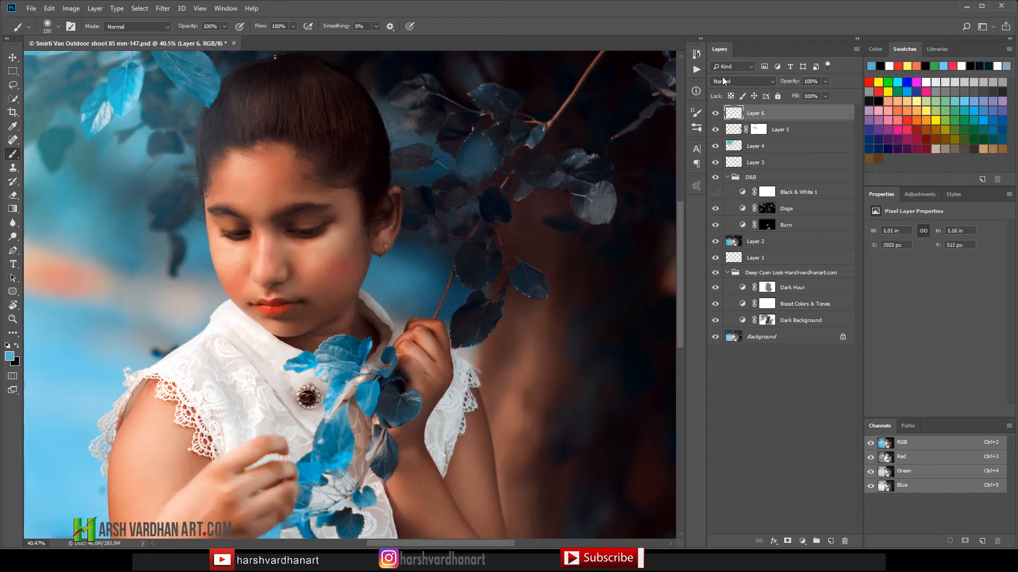
{"action": "left_click", "coordinate": [744, 83]}
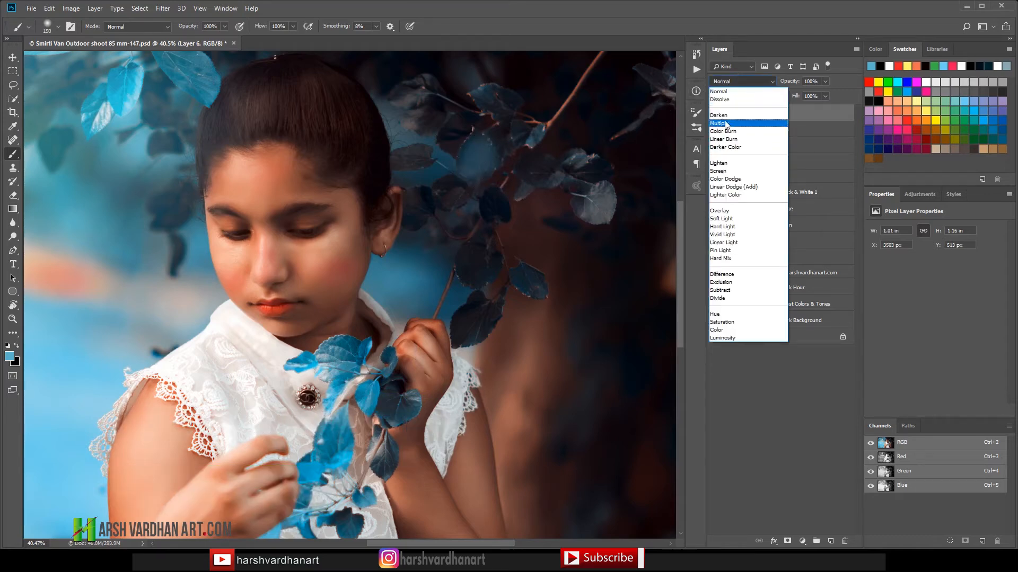
{"action": "left_click", "coordinate": [727, 331]}
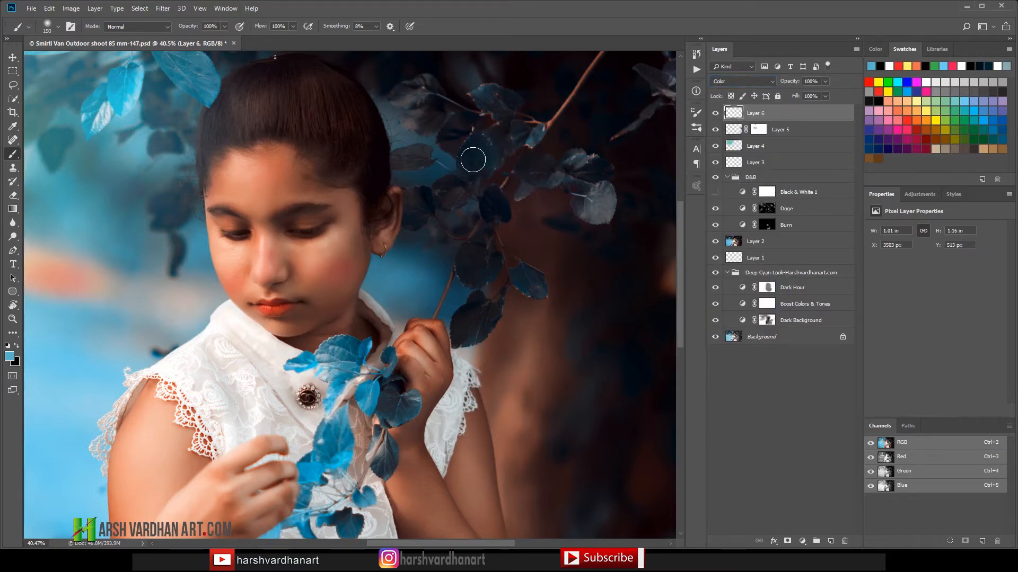
Step: Tint the remaining dark leaves on the branches beside and above the head blue on Layer 6, and save the document
{"action": "mouse_move", "coordinate": [479, 166]}
{"action": "left_mouse_down"}
{"action": "mouse_move", "coordinate": [525, 138]}
{"action": "mouse_move", "coordinate": [483, 100]}
{"action": "mouse_move", "coordinate": [505, 99]}
{"action": "mouse_move", "coordinate": [514, 117]}
{"action": "mouse_move", "coordinate": [416, 110]}
{"action": "mouse_move", "coordinate": [425, 96]}
{"action": "mouse_move", "coordinate": [407, 94]}
{"action": "mouse_move", "coordinate": [420, 101]}
{"action": "mouse_move", "coordinate": [423, 125]}
{"action": "mouse_move", "coordinate": [452, 118]}
{"action": "mouse_move", "coordinate": [449, 154]}
{"action": "mouse_move", "coordinate": [406, 180]}
{"action": "mouse_move", "coordinate": [405, 156]}
{"action": "mouse_move", "coordinate": [416, 154]}
{"action": "mouse_move", "coordinate": [395, 161]}
{"action": "mouse_move", "coordinate": [461, 194]}
{"action": "mouse_move", "coordinate": [407, 218]}
{"action": "mouse_move", "coordinate": [422, 206]}
{"action": "mouse_move", "coordinate": [413, 203]}
{"action": "mouse_move", "coordinate": [415, 216]}
{"action": "mouse_move", "coordinate": [467, 193]}
{"action": "mouse_move", "coordinate": [445, 187]}
{"action": "mouse_move", "coordinate": [506, 191]}
{"action": "mouse_move", "coordinate": [490, 191]}
{"action": "mouse_move", "coordinate": [507, 209]}
{"action": "mouse_move", "coordinate": [493, 209]}
{"action": "mouse_move", "coordinate": [459, 167]}
{"action": "mouse_move", "coordinate": [464, 134]}
{"action": "mouse_move", "coordinate": [450, 133]}
{"action": "mouse_move", "coordinate": [621, 158]}
{"action": "mouse_move", "coordinate": [591, 200]}
{"action": "mouse_move", "coordinate": [615, 204]}
{"action": "mouse_move", "coordinate": [517, 166]}
{"action": "mouse_move", "coordinate": [585, 159]}
{"action": "mouse_move", "coordinate": [473, 244]}
{"action": "mouse_move", "coordinate": [477, 273]}
{"action": "mouse_move", "coordinate": [490, 268]}
{"action": "mouse_move", "coordinate": [472, 269]}
{"action": "mouse_move", "coordinate": [465, 317]}
{"action": "mouse_move", "coordinate": [492, 312]}
{"action": "mouse_move", "coordinate": [529, 276]}
{"action": "mouse_move", "coordinate": [461, 334]}
{"action": "mouse_move", "coordinate": [478, 268]}
{"action": "left_mouse_up"}
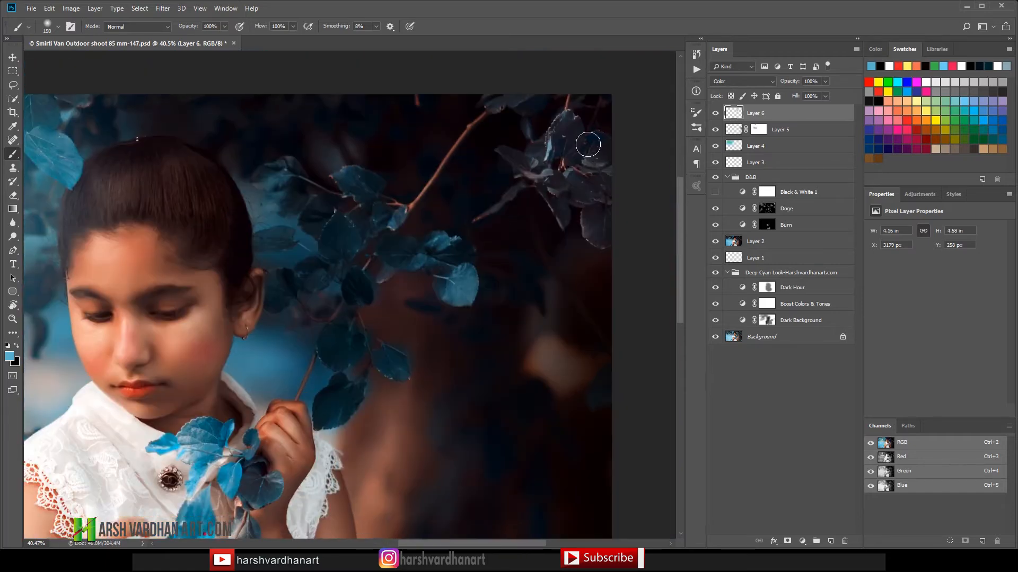
{"action": "mouse_move", "coordinate": [589, 145]}
{"action": "left_mouse_down"}
{"action": "mouse_move", "coordinate": [509, 159]}
{"action": "mouse_move", "coordinate": [555, 201]}
{"action": "mouse_move", "coordinate": [614, 217]}
{"action": "mouse_move", "coordinate": [545, 153]}
{"action": "mouse_move", "coordinate": [528, 89]}
{"action": "mouse_move", "coordinate": [367, 239]}
{"action": "mouse_move", "coordinate": [342, 249]}
{"action": "mouse_move", "coordinate": [270, 189]}
{"action": "mouse_move", "coordinate": [300, 202]}
{"action": "mouse_move", "coordinate": [349, 180]}
{"action": "mouse_move", "coordinate": [319, 239]}
{"action": "mouse_move", "coordinate": [290, 243]}
{"action": "left_mouse_up"}
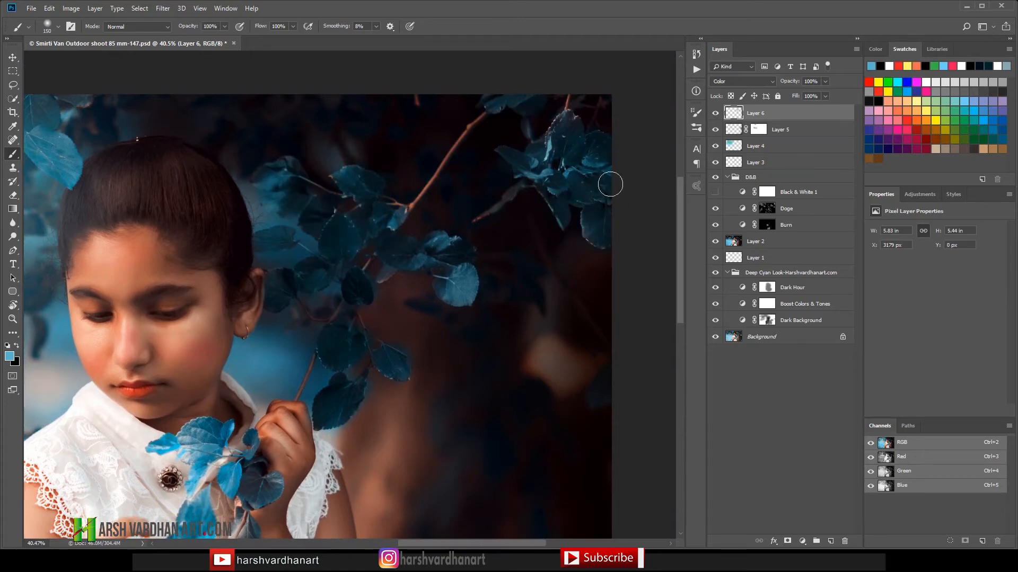
{"action": "mouse_move", "coordinate": [438, 191]}
{"action": "left_mouse_down"}
{"action": "mouse_move", "coordinate": [379, 202]}
{"action": "mouse_move", "coordinate": [531, 322]}
{"action": "mouse_move", "coordinate": [516, 307]}
{"action": "left_mouse_up"}
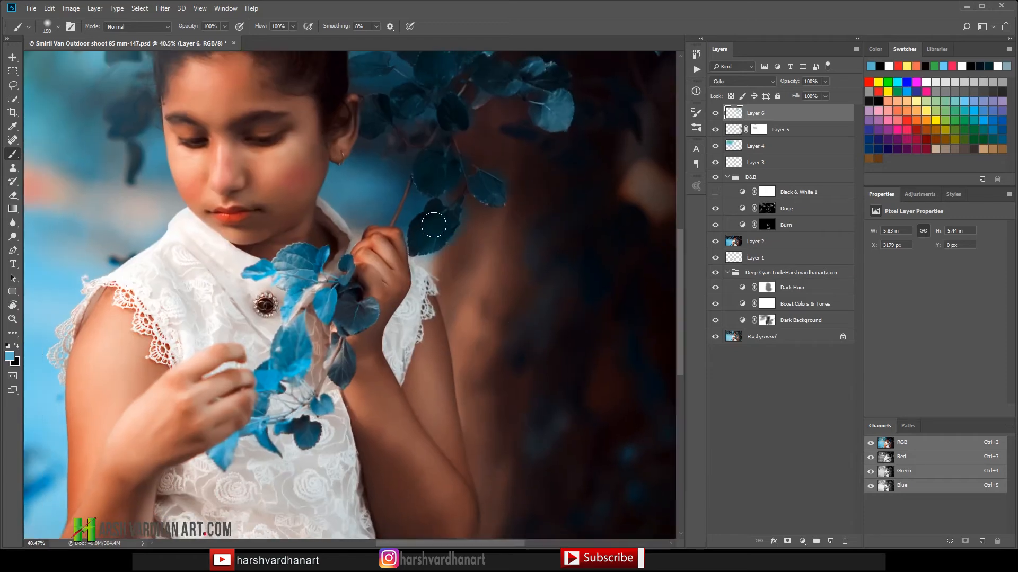
{"action": "left_click_drag", "start_coordinate": [566, 175], "coordinate": [543, 206]}
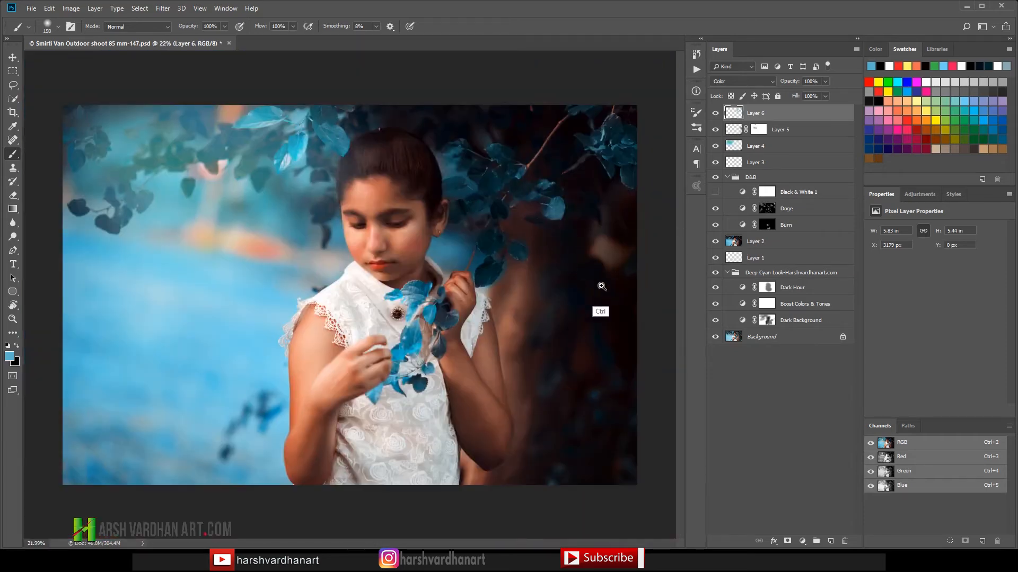
{"action": "key", "text": "ctrl+s"}
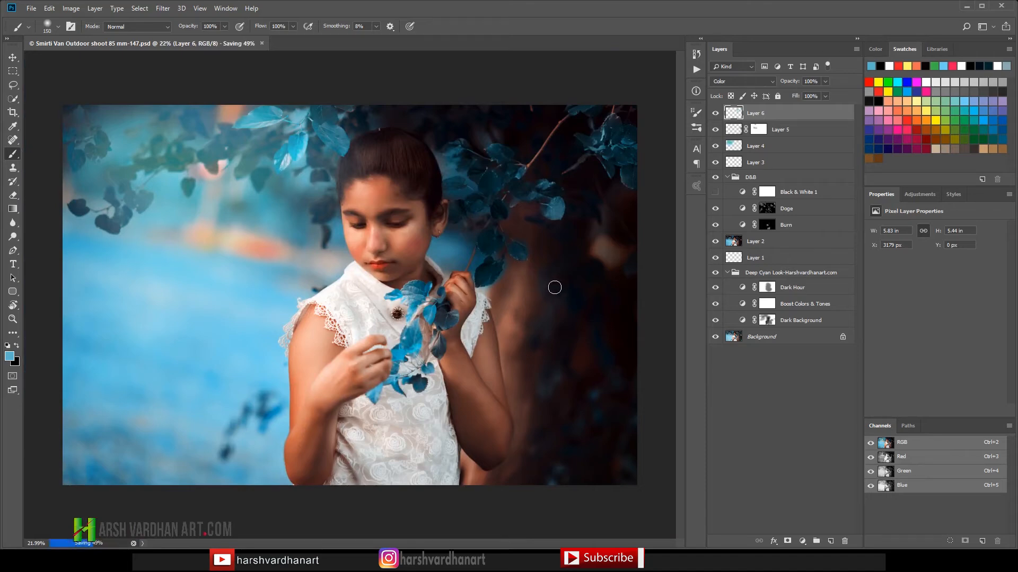
Step: Place Falling-leaves-blurred-red.png from the Stock new folder in Bridge into the portrait and flip it horizontally
{"action": "key", "text": "alt+Tab"}
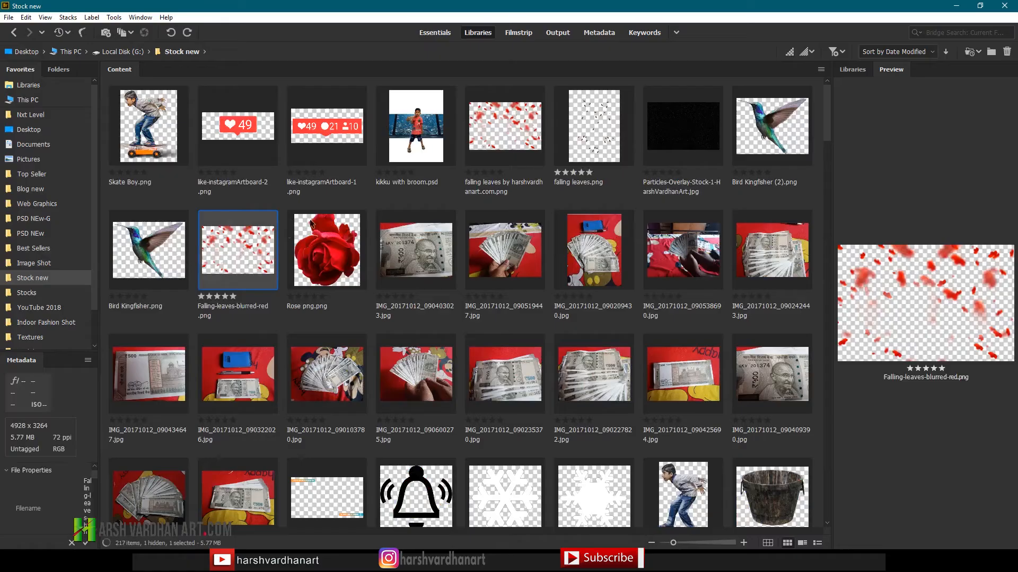
{"action": "left_click_drag", "start_coordinate": [232, 249], "coordinate": [211, 248]}
{"action": "key", "text": "alt+Tab"}
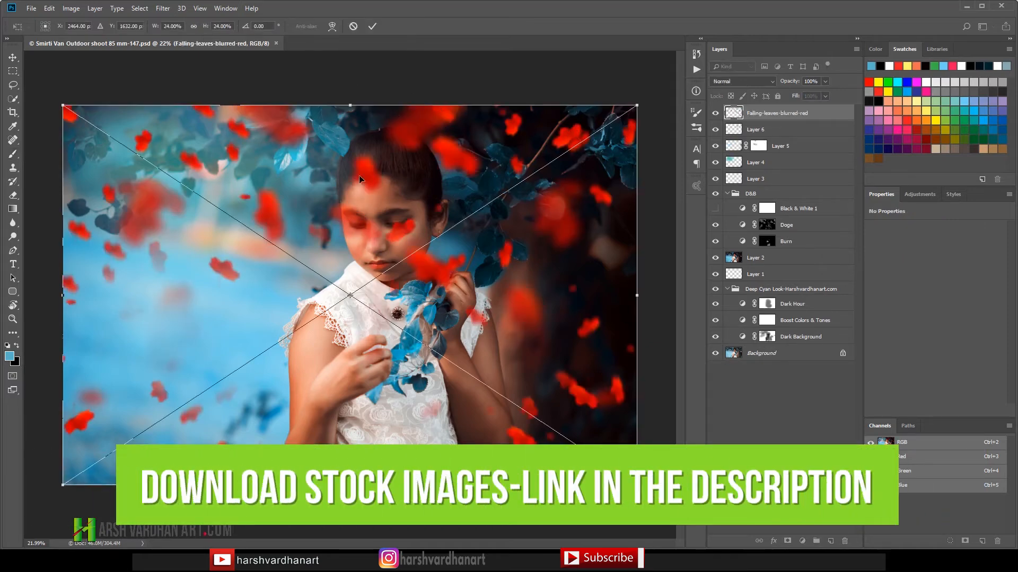
{"action": "right_click", "coordinate": [376, 171]}
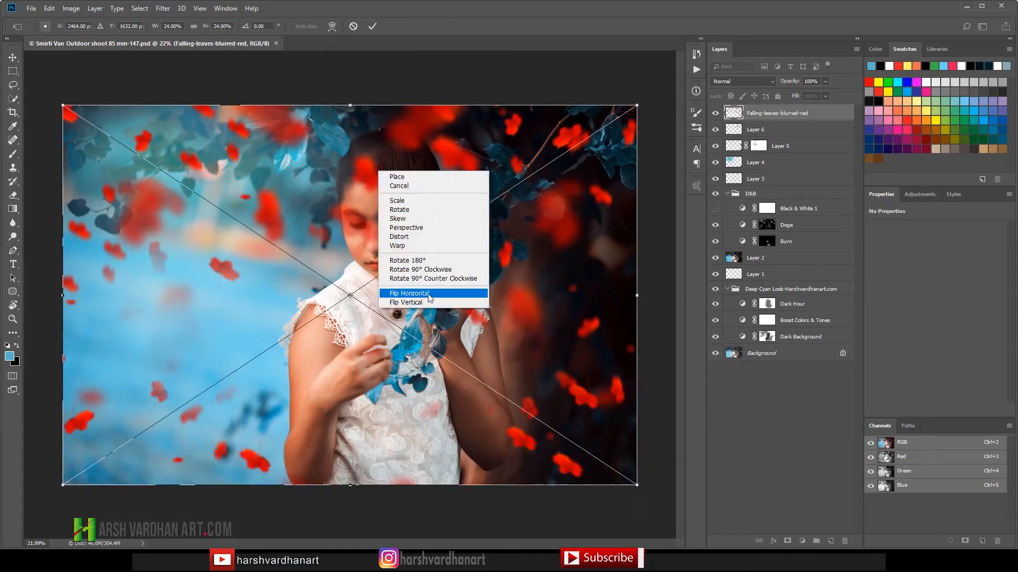
{"action": "left_click", "coordinate": [428, 295]}
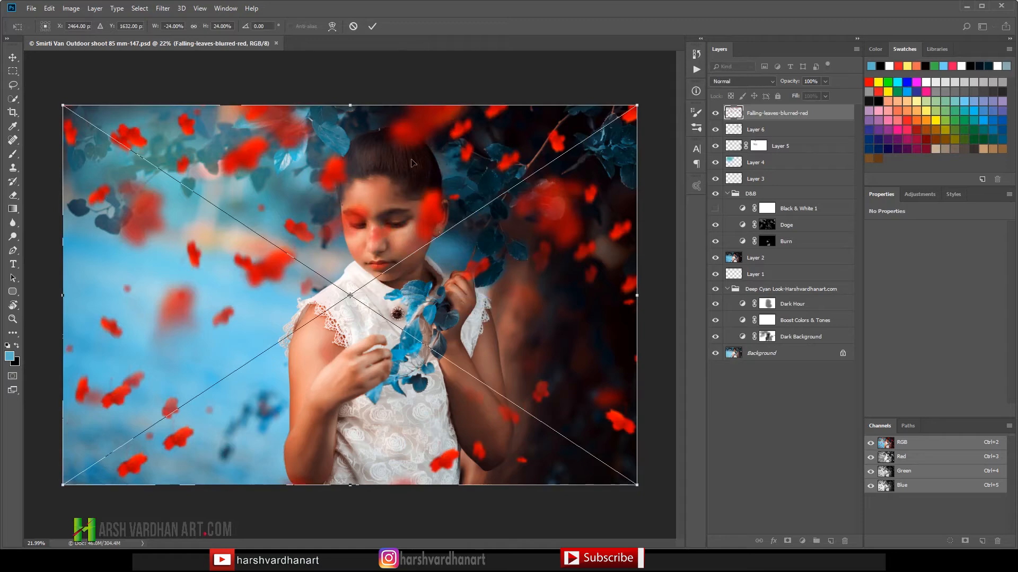
{"action": "left_click", "coordinate": [373, 27]}
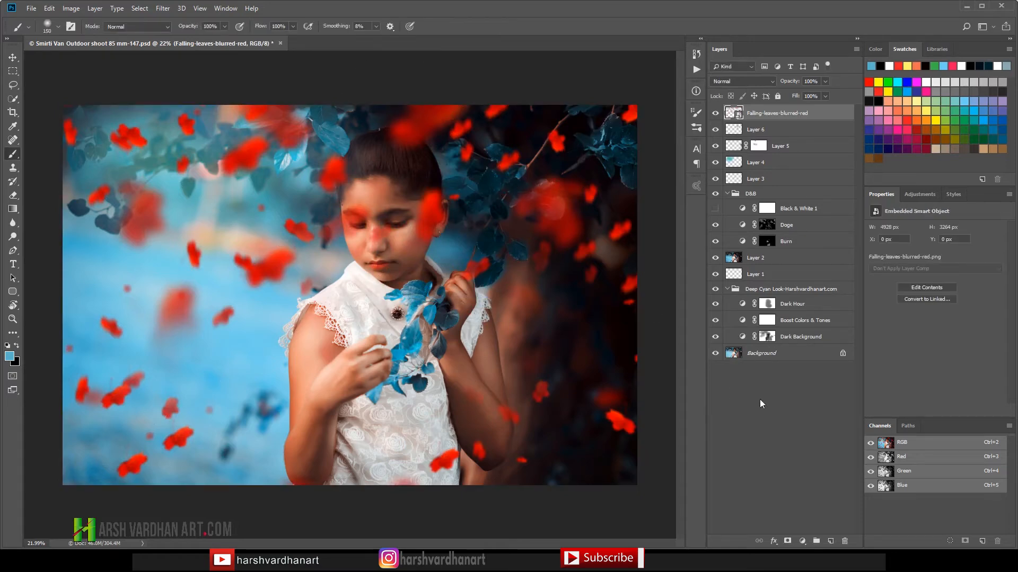
Step: Add a layer mask to the falling-leaves layer and hide the red leaves over the face, hair and raised hand with a black 800 px brush
{"action": "left_click", "coordinate": [787, 541]}
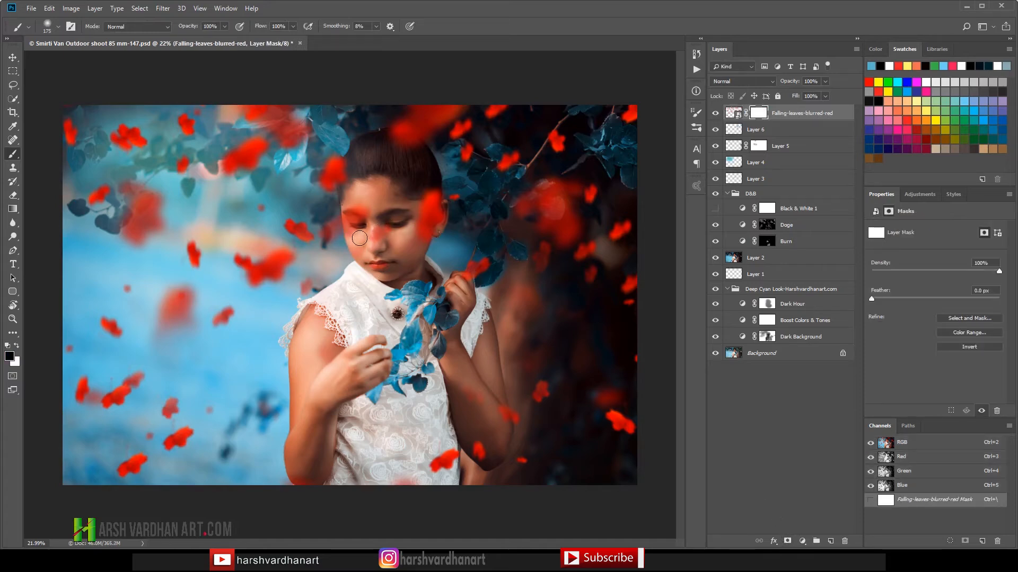
{"action": "key", "text": "bracketright"}
{"action": "key", "text": "bracketright"}
{"action": "key", "text": "bracketright"}
{"action": "key", "text": "bracketright"}
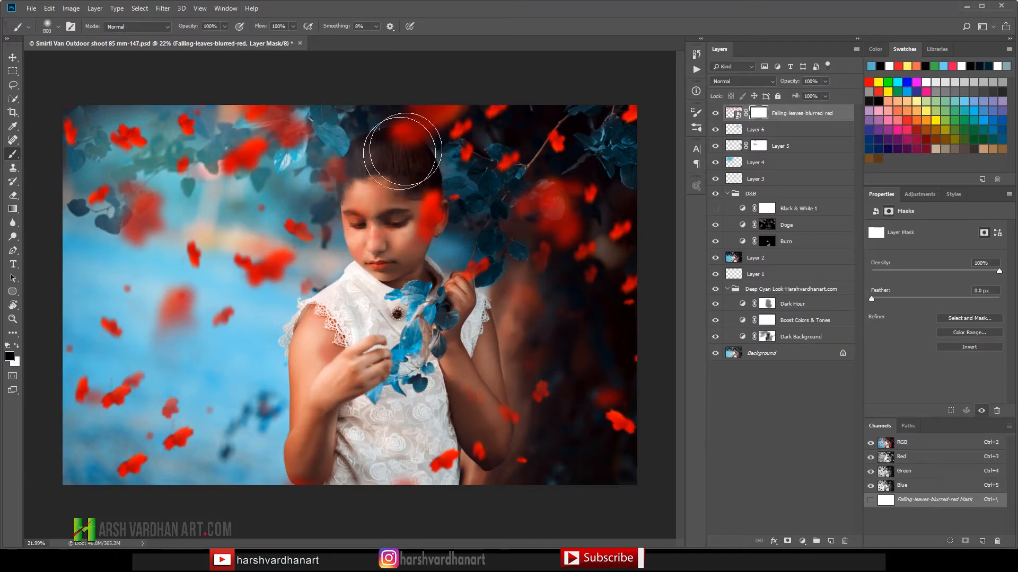
{"action": "mouse_move", "coordinate": [417, 193]}
{"action": "left_mouse_down"}
{"action": "mouse_move", "coordinate": [397, 247]}
{"action": "mouse_move", "coordinate": [462, 206]}
{"action": "mouse_move", "coordinate": [417, 206]}
{"action": "mouse_move", "coordinate": [426, 201]}
{"action": "left_mouse_up"}
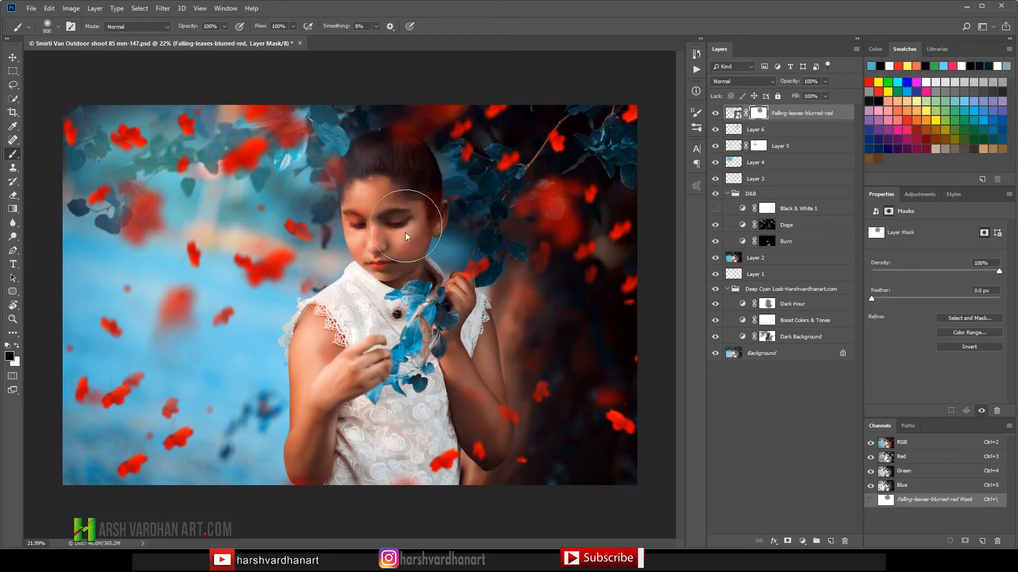
{"action": "mouse_move", "coordinate": [413, 154]}
{"action": "left_mouse_down"}
{"action": "mouse_move", "coordinate": [397, 151]}
{"action": "mouse_move", "coordinate": [403, 160]}
{"action": "left_mouse_up"}
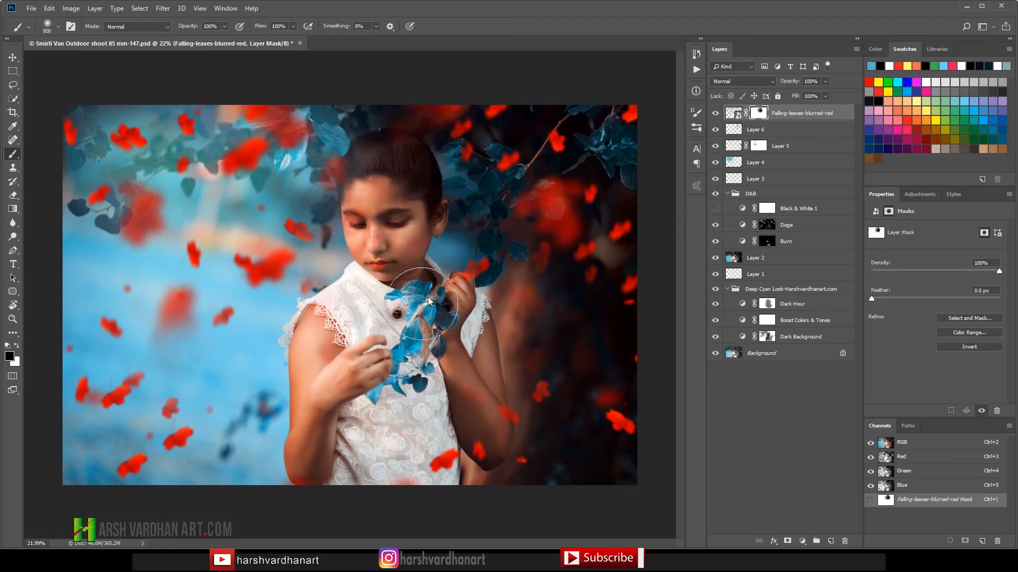
{"action": "left_click", "coordinate": [497, 253]}
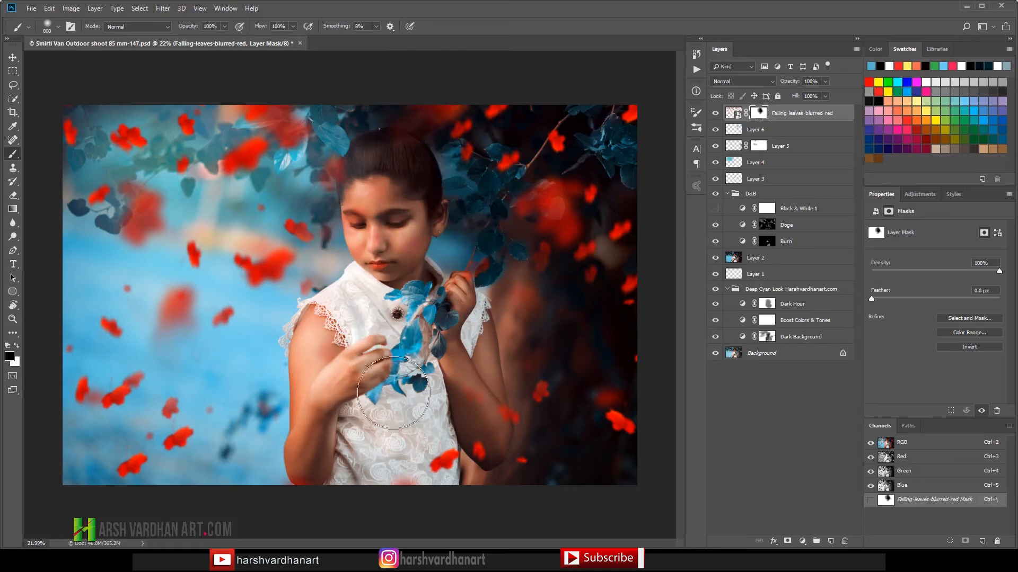
Step: Mask out the red leaves over the bent arm and elbow and clean up around the face and collar with a smaller black brush
{"action": "left_click_drag", "start_coordinate": [497, 410], "coordinate": [479, 453]}
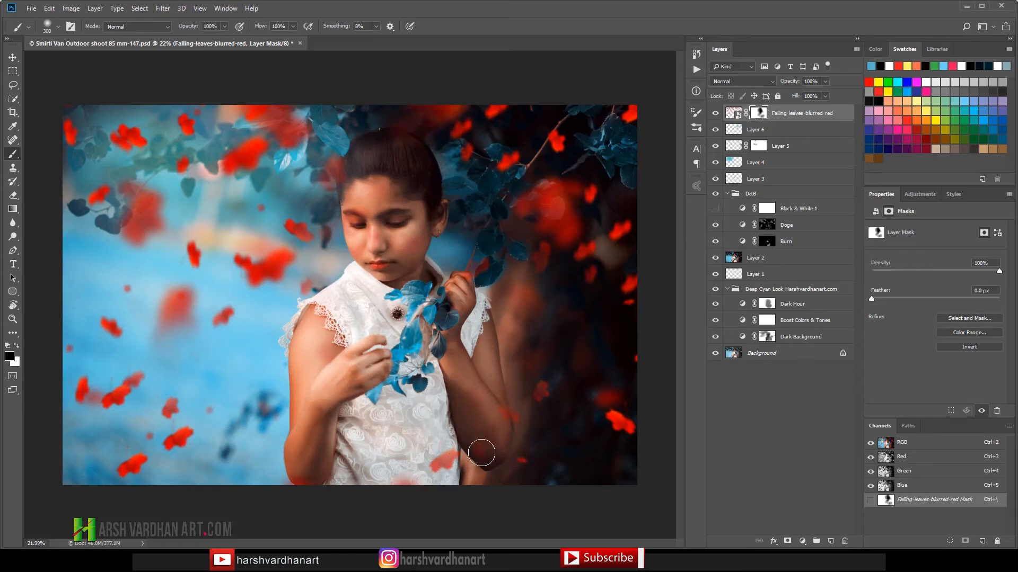
{"action": "key", "text": "bracketleft"}
{"action": "key", "text": "bracketleft"}
{"action": "key", "text": "bracketleft"}
{"action": "left_click", "coordinate": [354, 180]}
{"action": "key", "text": "bracketleft"}
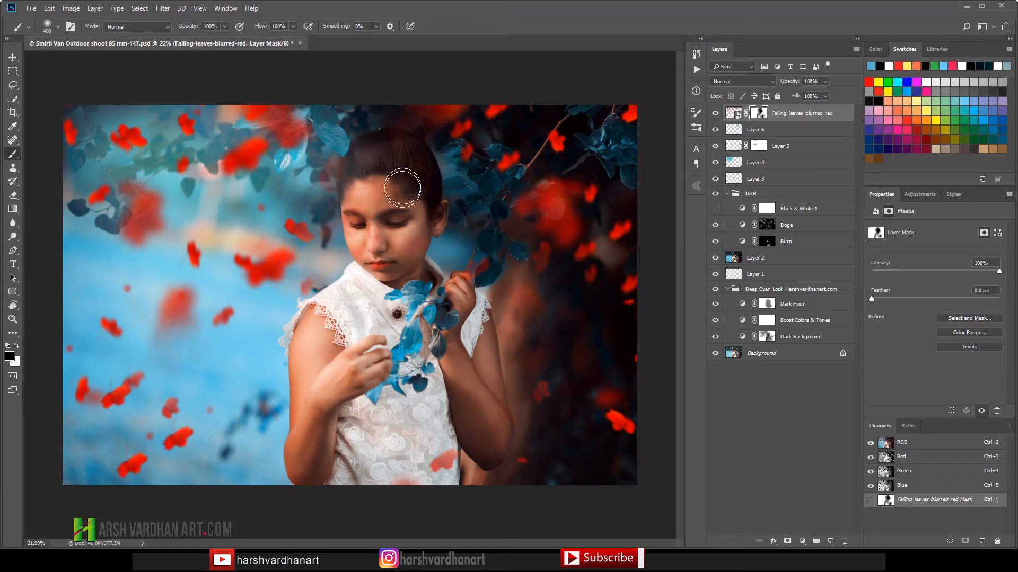
{"action": "left_click_drag", "start_coordinate": [390, 263], "coordinate": [393, 291]}
Step: Lower the falling-leaves layer's opacity to 61%, comparing the image with the layer hidden and shown
{"action": "left_click", "coordinate": [825, 82]}
{"action": "left_click_drag", "start_coordinate": [815, 91], "coordinate": [812, 91]}
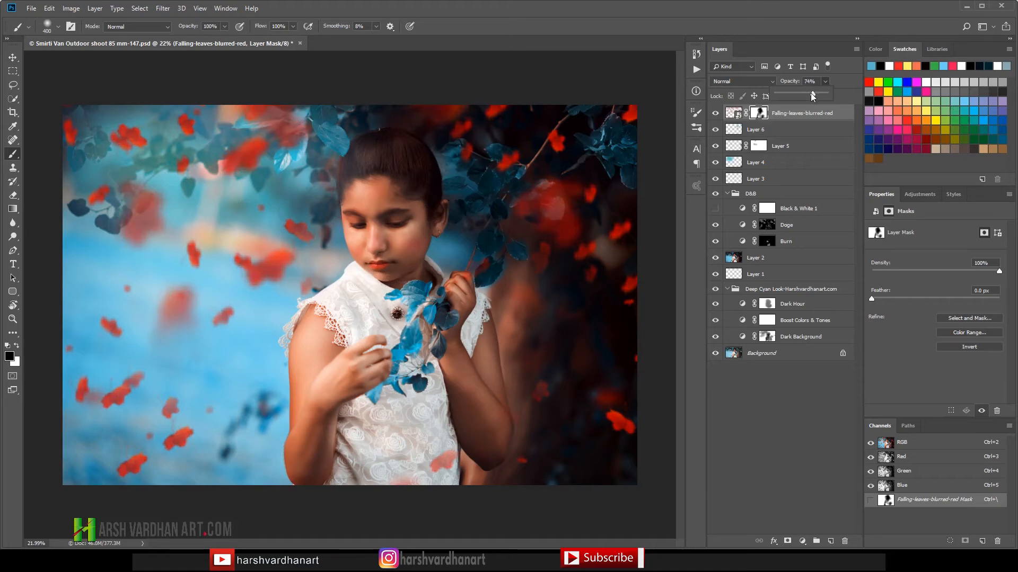
{"action": "left_click_drag", "start_coordinate": [812, 94], "coordinate": [815, 93]}
{"action": "left_click", "coordinate": [715, 113]}
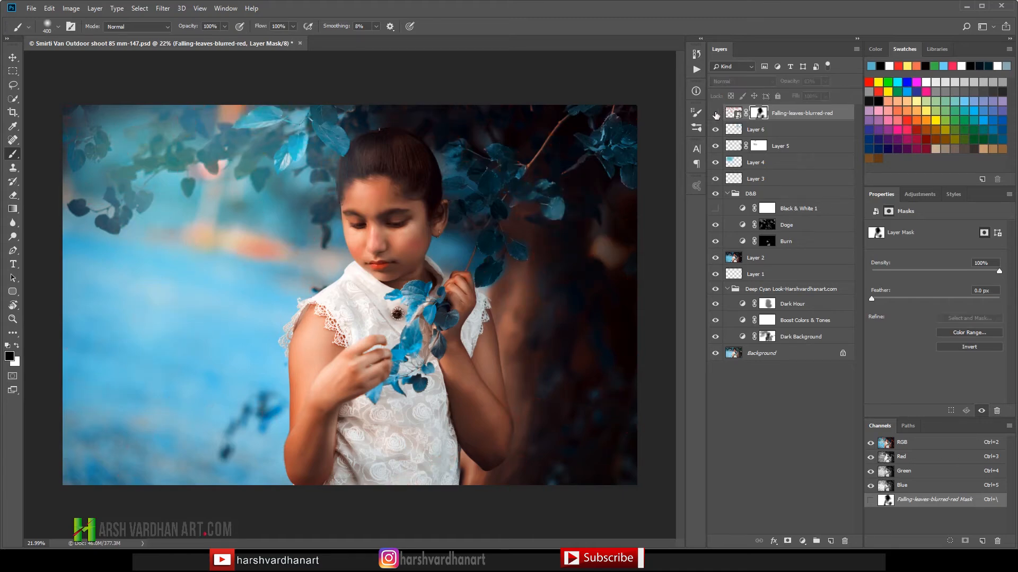
{"action": "left_click", "coordinate": [715, 113]}
{"action": "left_click", "coordinate": [715, 114]}
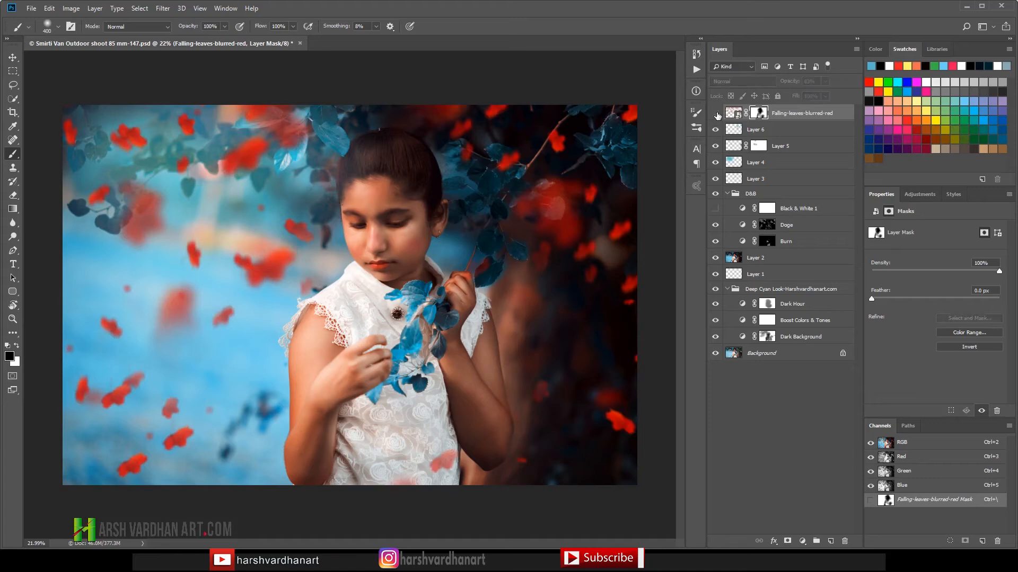
{"action": "left_click", "coordinate": [715, 113]}
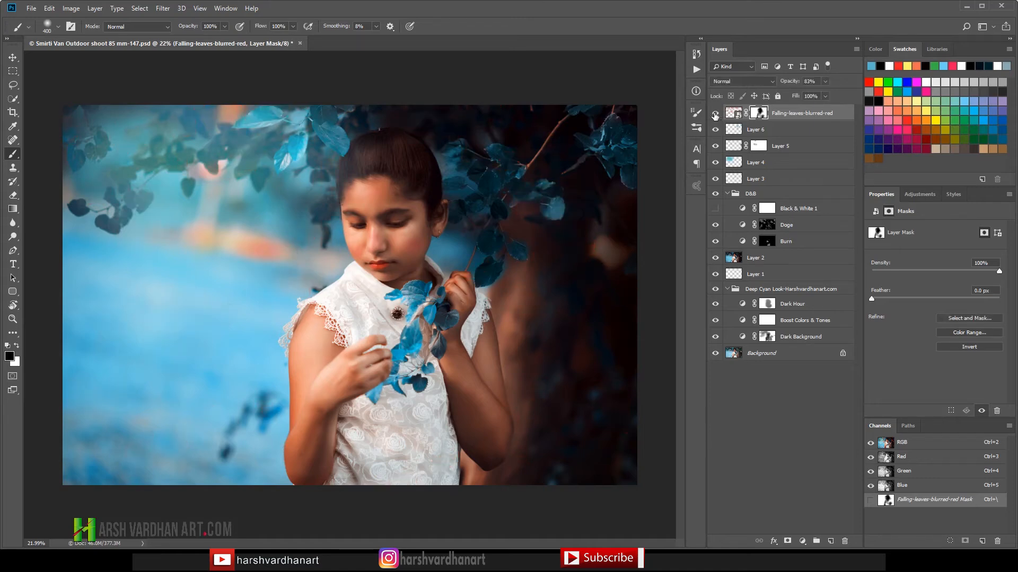
{"action": "left_click", "coordinate": [825, 82]}
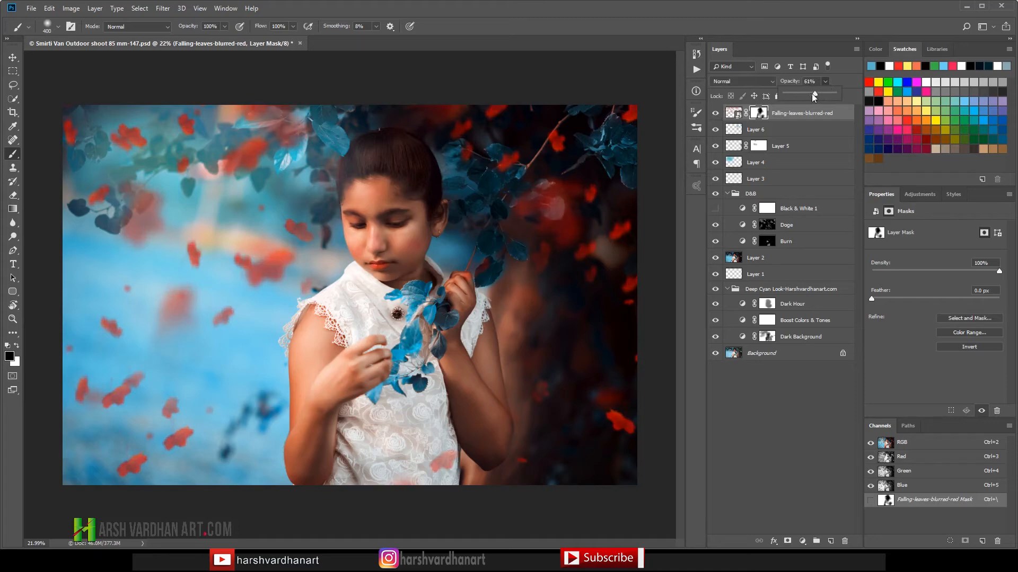
{"action": "left_click_drag", "start_coordinate": [811, 93], "coordinate": [806, 93]}
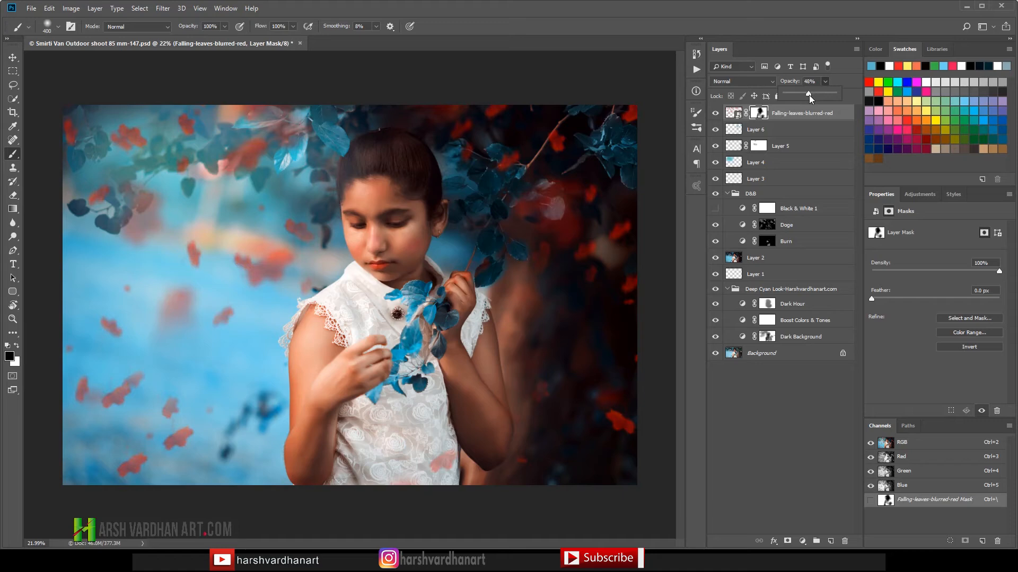
{"action": "left_click_drag", "start_coordinate": [812, 97], "coordinate": [815, 96]}
Step: Stamp all visible layers into a new layer above the falling leaves and set its blend mode to Linear Light
{"action": "left_click", "coordinate": [733, 114]}
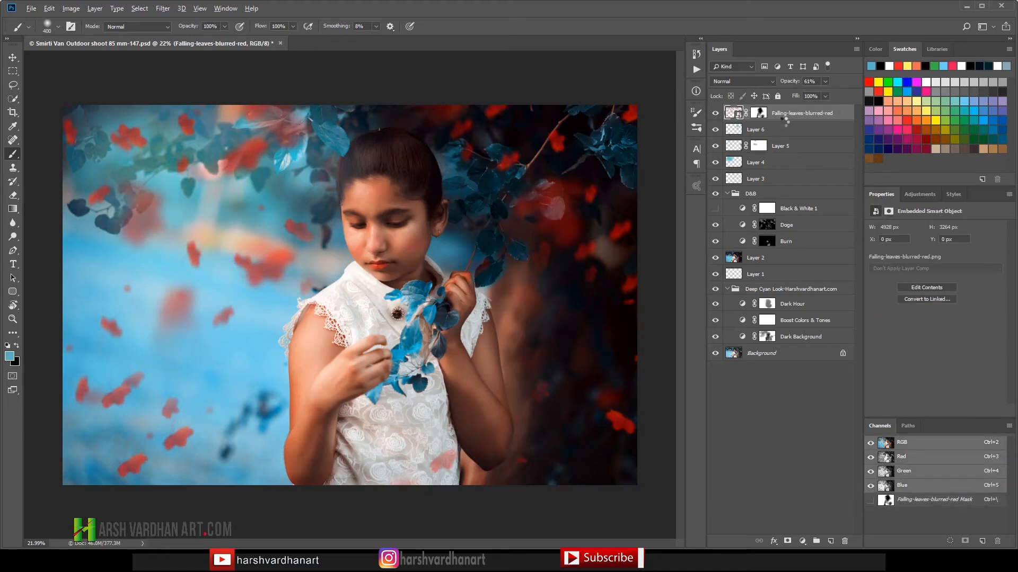
{"action": "key", "text": "ctrl+alt+shift+e"}
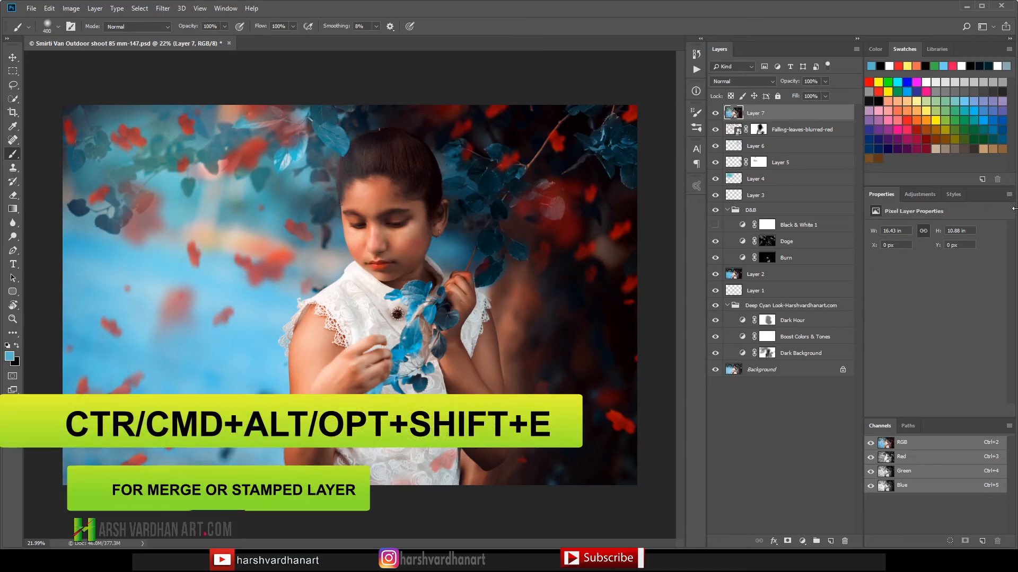
{"action": "left_click", "coordinate": [752, 82]}
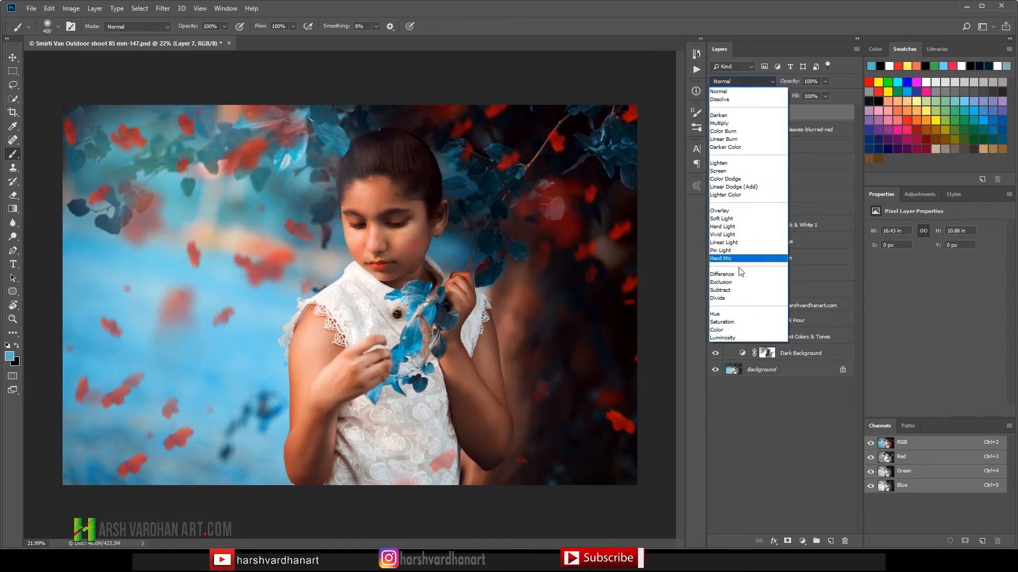
{"action": "left_click", "coordinate": [734, 243]}
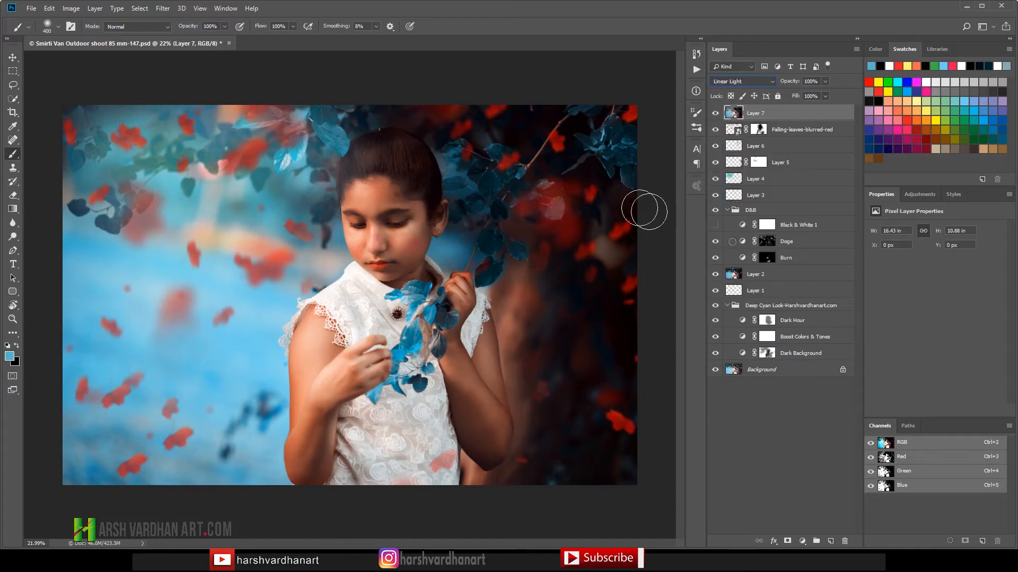
Step: Sharpen the stamped Layer 7 with a High Pass filter at a radius of 1.2 pixels
{"action": "left_click", "coordinate": [161, 9]}
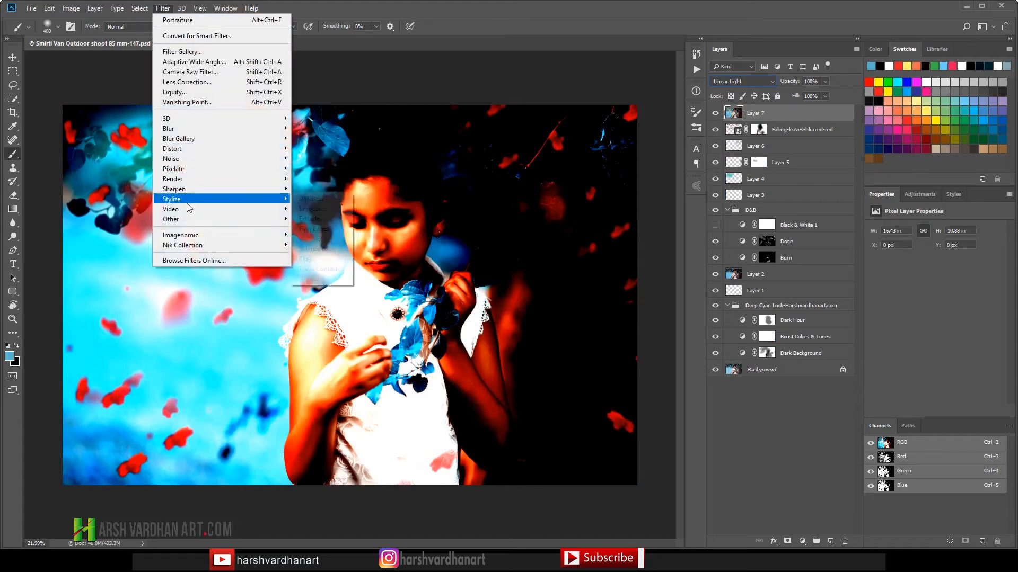
{"action": "mouse_move", "coordinate": [203, 239]}
{"action": "mouse_move", "coordinate": [230, 223]}
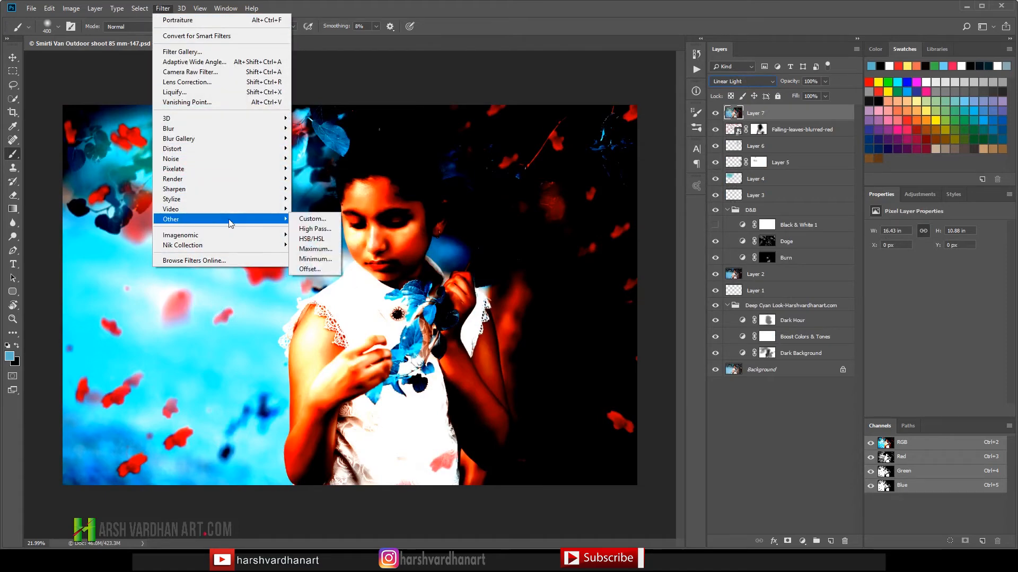
{"action": "left_click", "coordinate": [328, 233]}
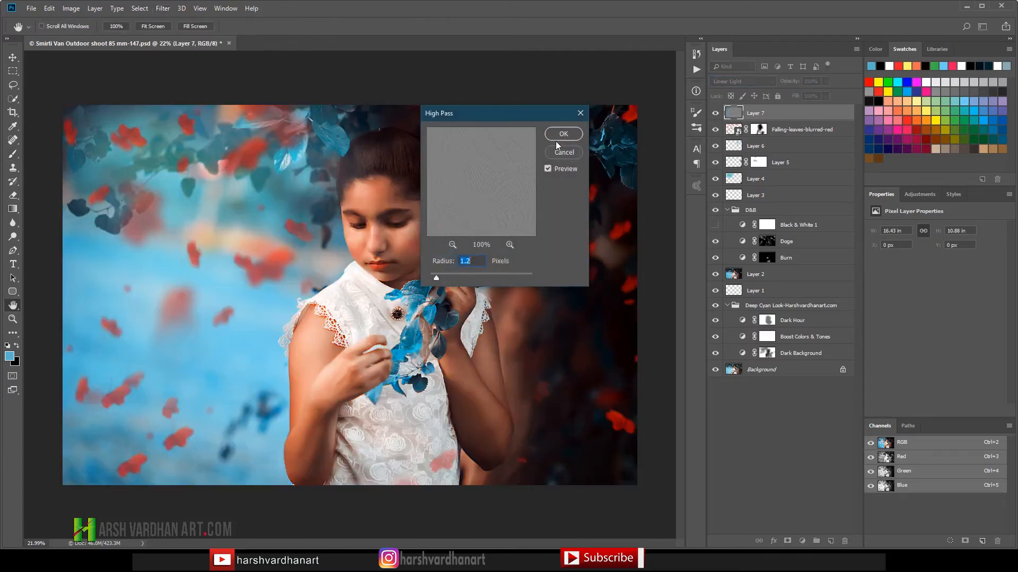
{"action": "left_click", "coordinate": [563, 134]}
{"action": "key", "text": "b"}
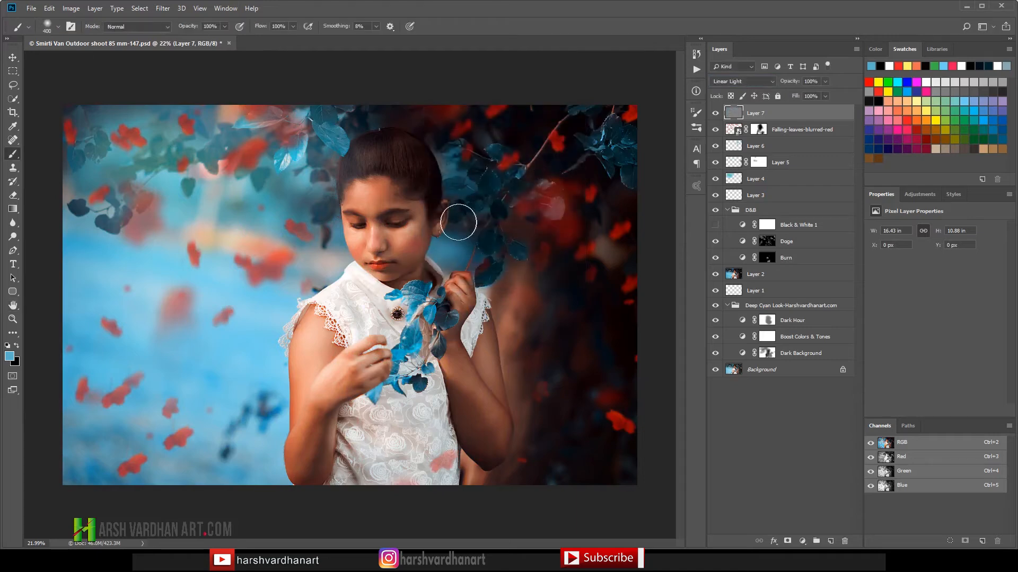
Step: Add a black layer mask to Layer 7 and prepare a white 60 px brush for revealing the sharpening on the face
{"action": "left_click_drag", "start_coordinate": [396, 230], "coordinate": [444, 255]}
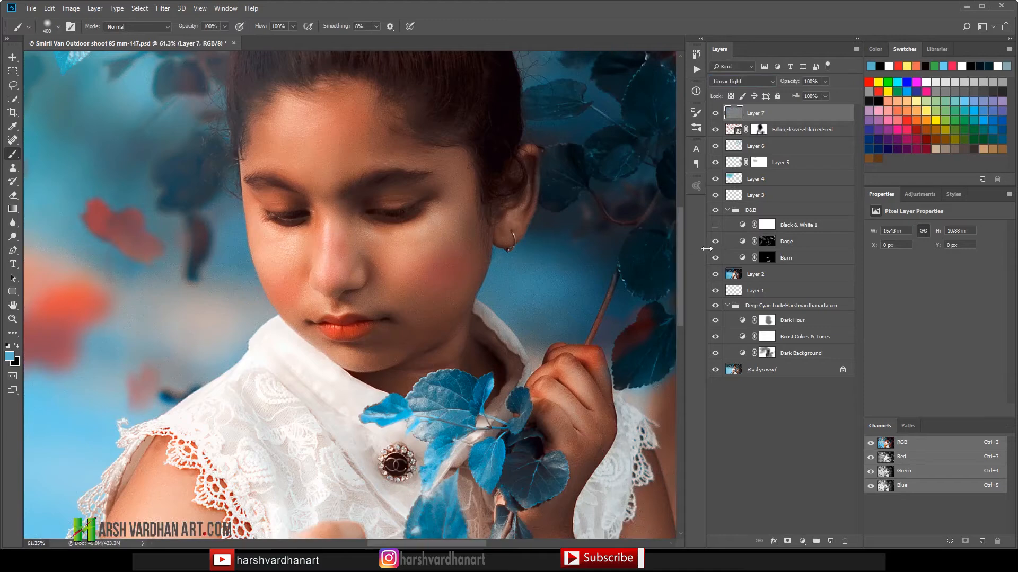
{"action": "left_click", "coordinate": [786, 536], "text": "alt"}
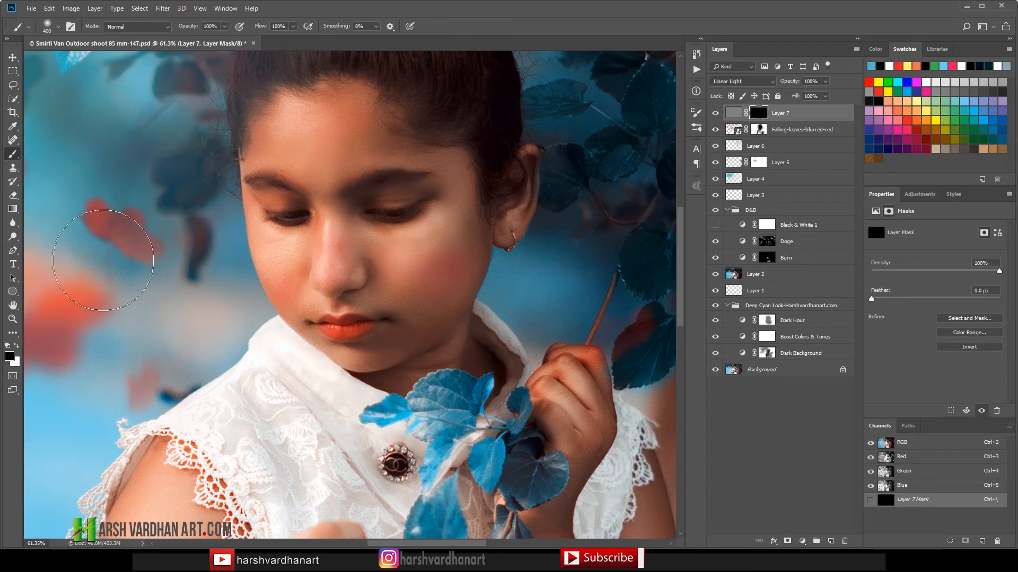
{"action": "left_click", "coordinate": [16, 346]}
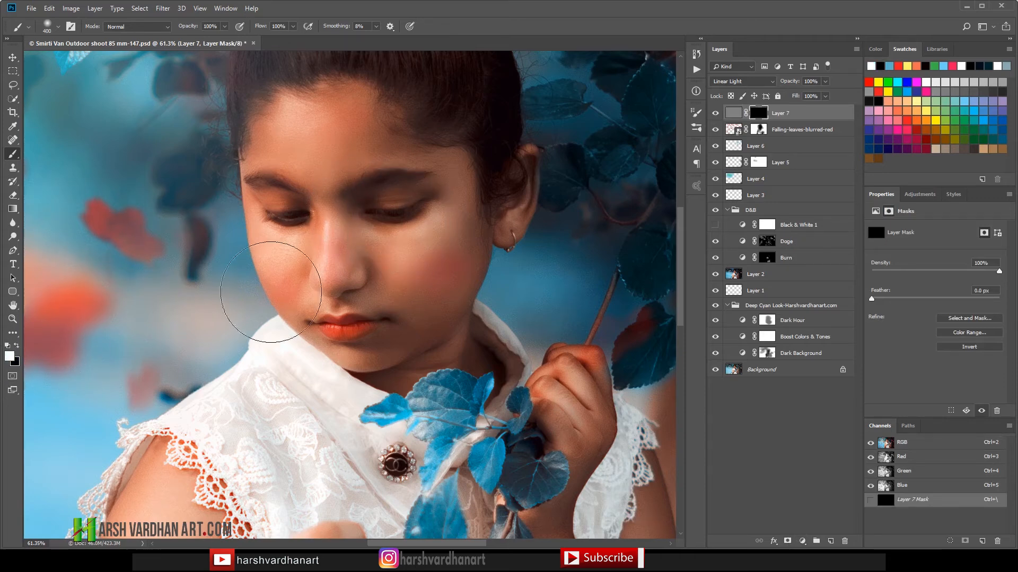
{"action": "key", "text": "bracketleft"}
{"action": "key", "text": "bracketleft"}
{"action": "key", "text": "bracketleft"}
{"action": "key", "text": "bracketleft"}
{"action": "key", "text": "bracketleft"}
{"action": "key", "text": "bracketleft"}
{"action": "key", "text": "bracketleft"}
{"action": "key", "text": "bracketleft"}
{"action": "key", "text": "bracketleft"}
{"action": "key", "text": "bracketleft"}
{"action": "key", "text": "bracketleft"}
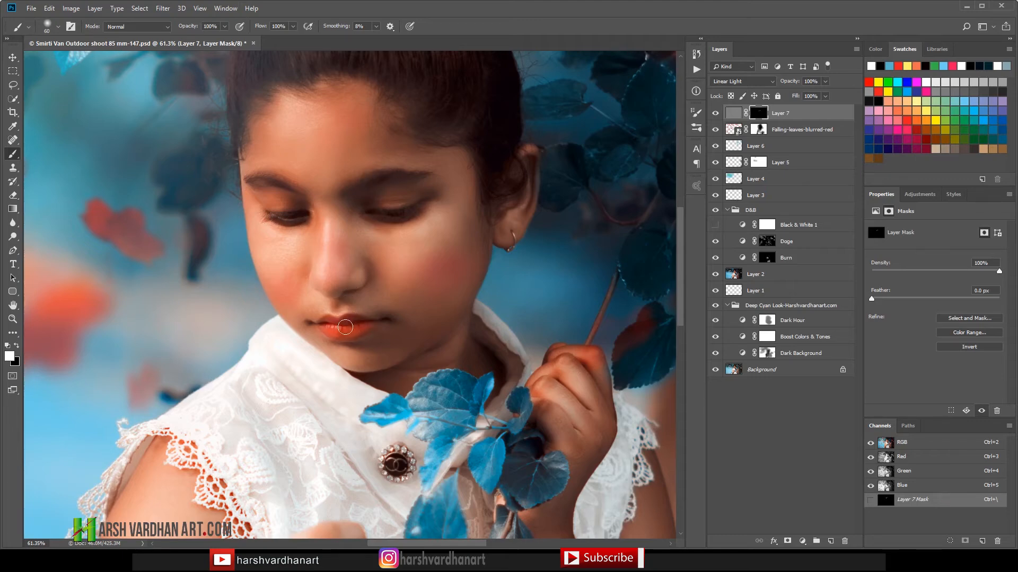
Step: Reveal the sharpening on the brooch and the hair by painting white on Layer 7's mask, enlarging the brush to 150 and 250 px
{"action": "key", "text": "bracketright"}
{"action": "key", "text": "bracketright"}
{"action": "key", "text": "bracketright"}
{"action": "key", "text": "bracketright"}
{"action": "key", "text": "bracketright"}
{"action": "key", "text": "bracketright"}
{"action": "left_click_drag", "start_coordinate": [423, 471], "coordinate": [401, 465]}
{"action": "left_click_drag", "start_coordinate": [406, 186], "coordinate": [395, 338]}
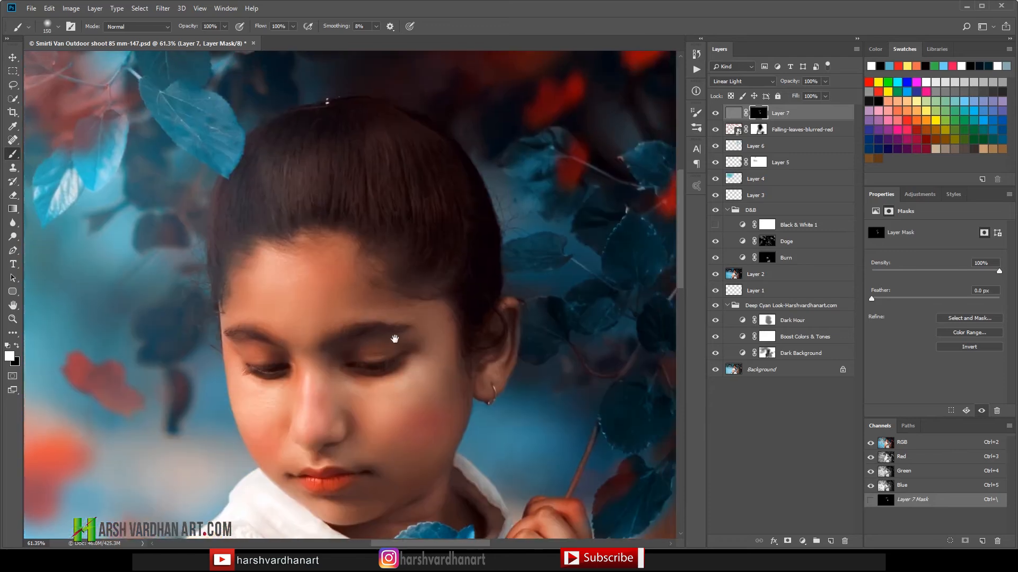
{"action": "mouse_move", "coordinate": [345, 192]}
{"action": "left_mouse_down"}
{"action": "mouse_move", "coordinate": [269, 198]}
{"action": "mouse_move", "coordinate": [303, 138]}
{"action": "mouse_move", "coordinate": [288, 180]}
{"action": "mouse_move", "coordinate": [254, 173]}
{"action": "mouse_move", "coordinate": [409, 178]}
{"action": "mouse_move", "coordinate": [339, 189]}
{"action": "mouse_move", "coordinate": [433, 228]}
{"action": "mouse_move", "coordinate": [363, 199]}
{"action": "mouse_move", "coordinate": [434, 211]}
{"action": "mouse_move", "coordinate": [465, 242]}
{"action": "mouse_move", "coordinate": [464, 196]}
{"action": "mouse_move", "coordinate": [387, 191]}
{"action": "left_mouse_up"}
{"action": "key", "text": "bracketright"}
{"action": "key", "text": "bracketright"}
{"action": "key", "text": "bracketright"}
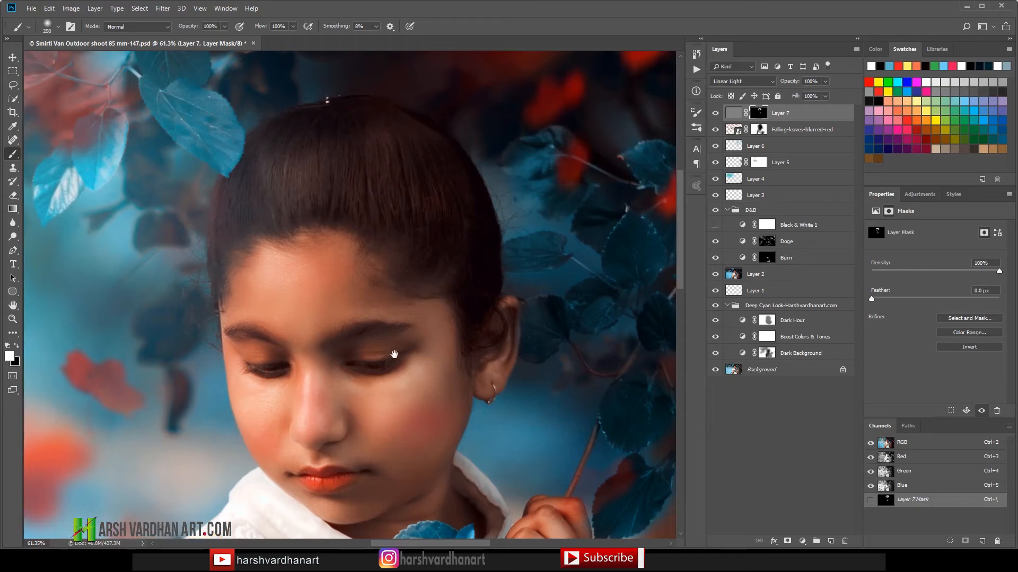
Step: Reveal the sharpening on the lace dress, leaves and hands with the 250 px white brush on Layer 7's mask, and save the document
{"action": "left_click_drag", "start_coordinate": [409, 285], "coordinate": [436, 184]}
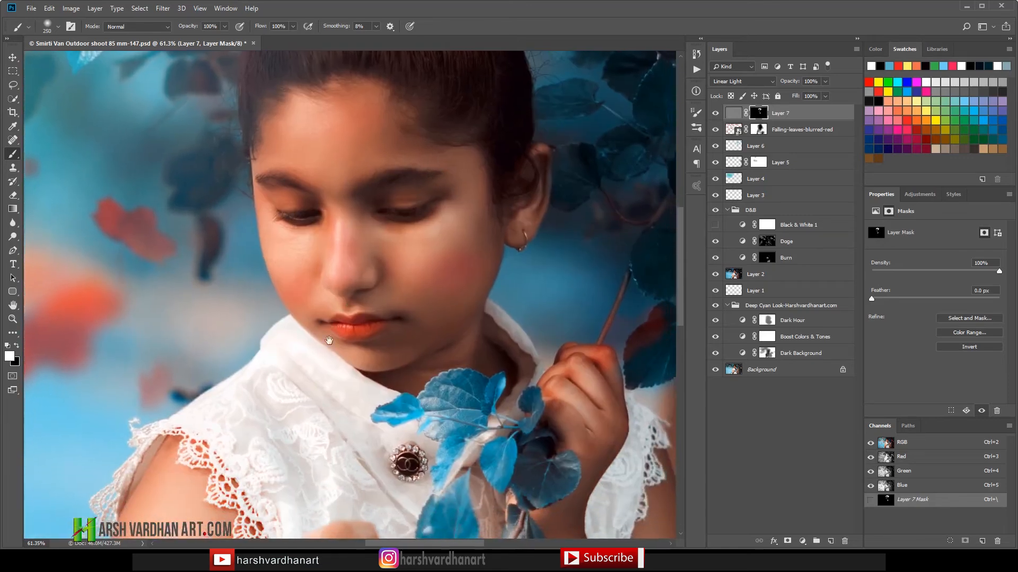
{"action": "left_click_drag", "start_coordinate": [301, 406], "coordinate": [312, 275]}
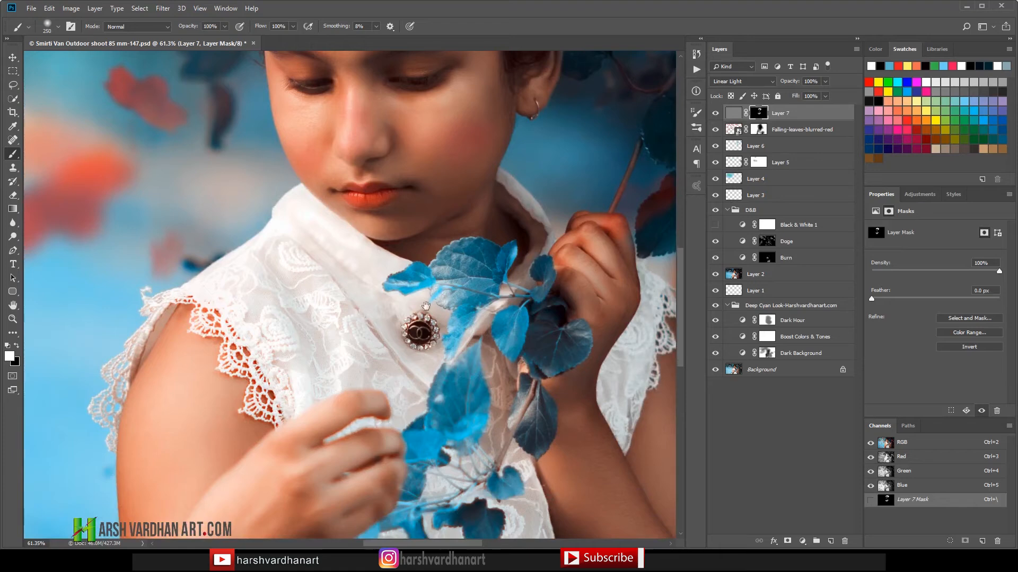
{"action": "left_click_drag", "start_coordinate": [414, 351], "coordinate": [428, 305]}
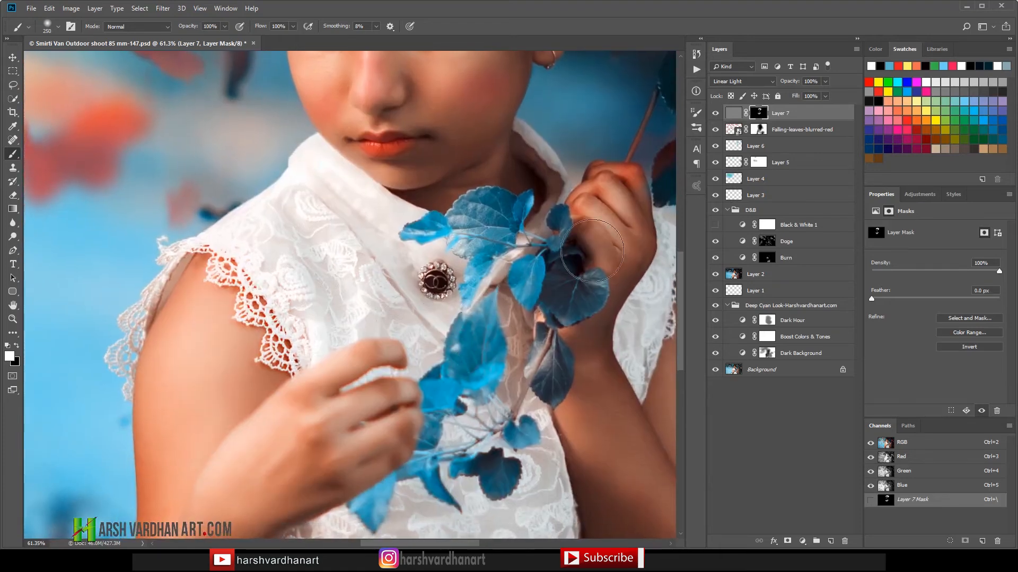
{"action": "left_click_drag", "start_coordinate": [502, 348], "coordinate": [530, 202]}
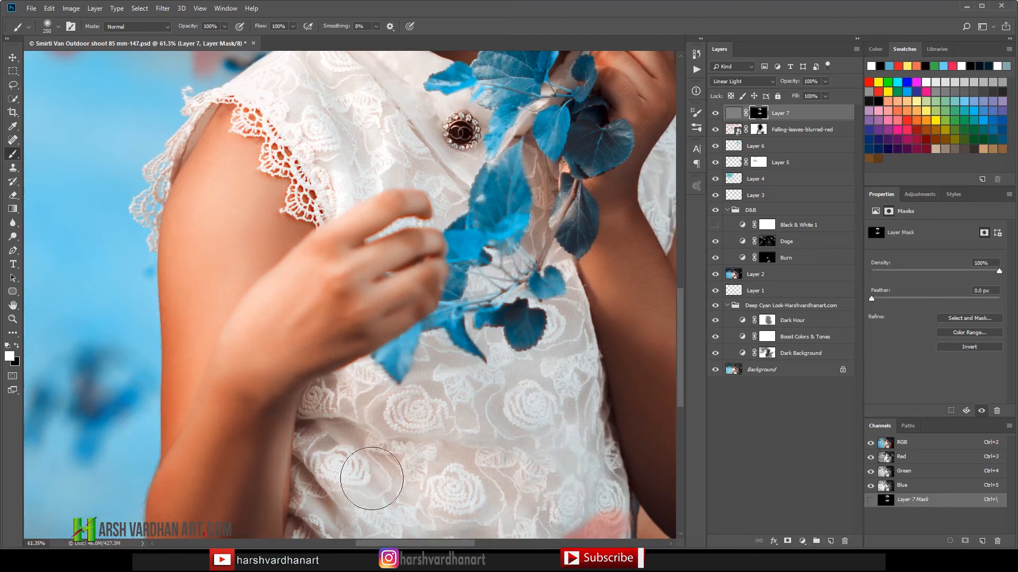
{"action": "left_click_drag", "start_coordinate": [458, 269], "coordinate": [454, 457]}
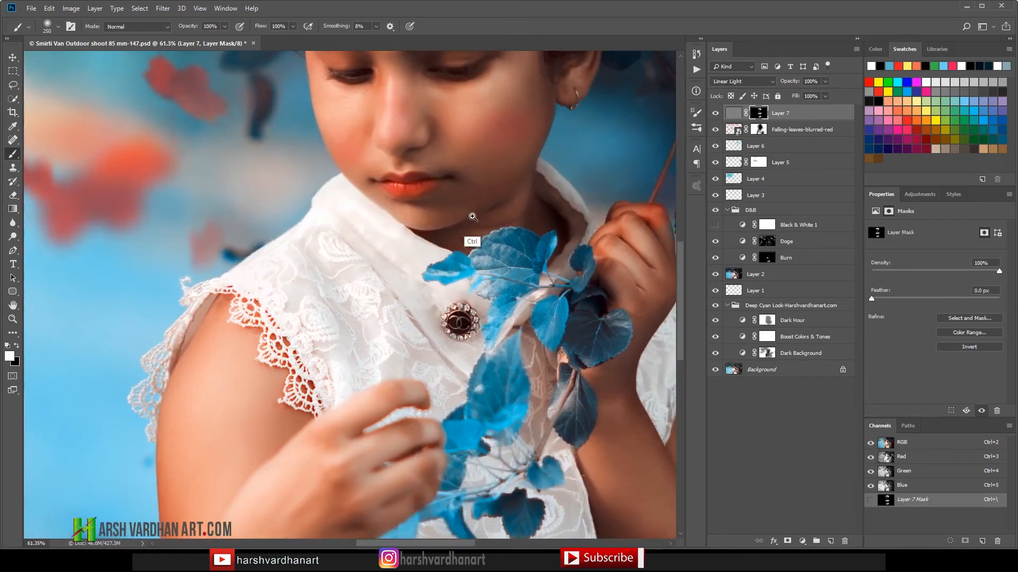
{"action": "left_click_drag", "start_coordinate": [452, 220], "coordinate": [437, 239]}
{"action": "left_click_drag", "start_coordinate": [362, 321], "coordinate": [408, 310]}
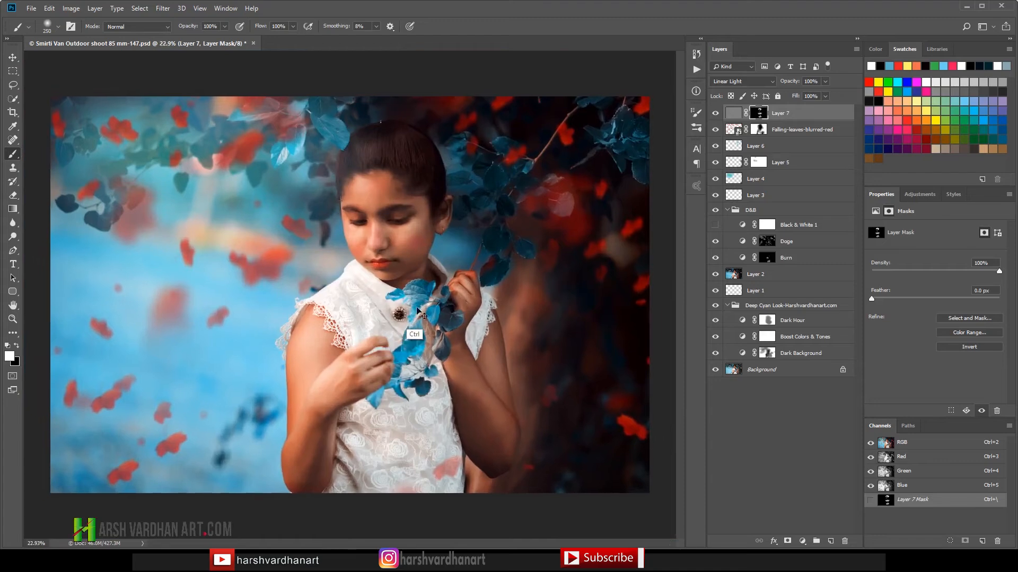
{"action": "key", "text": "ctrl+s"}
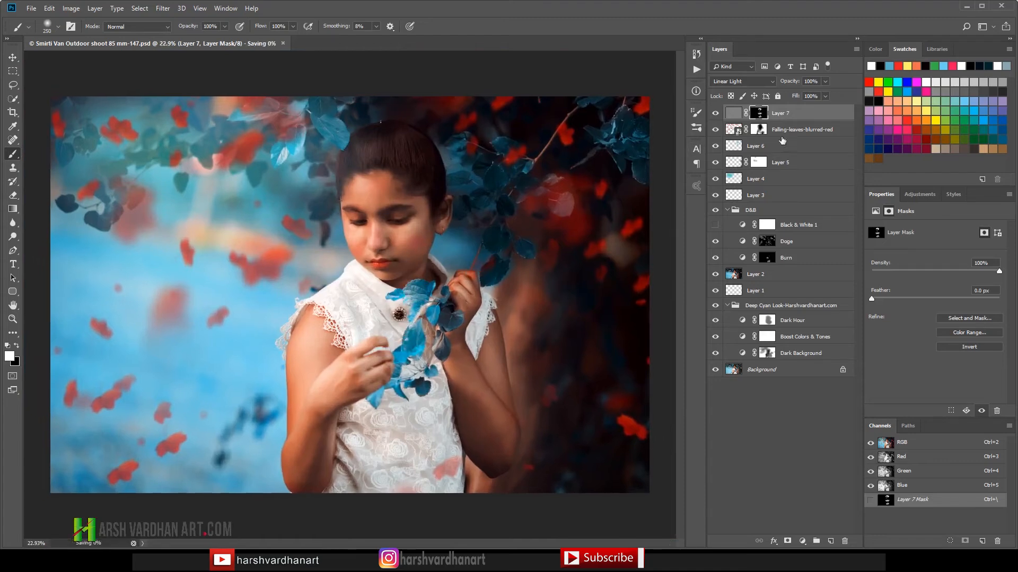
Step: Add an Exposure adjustment layer above Layer 7 and set its exposure to +0.30
{"action": "left_click", "coordinate": [927, 195]}
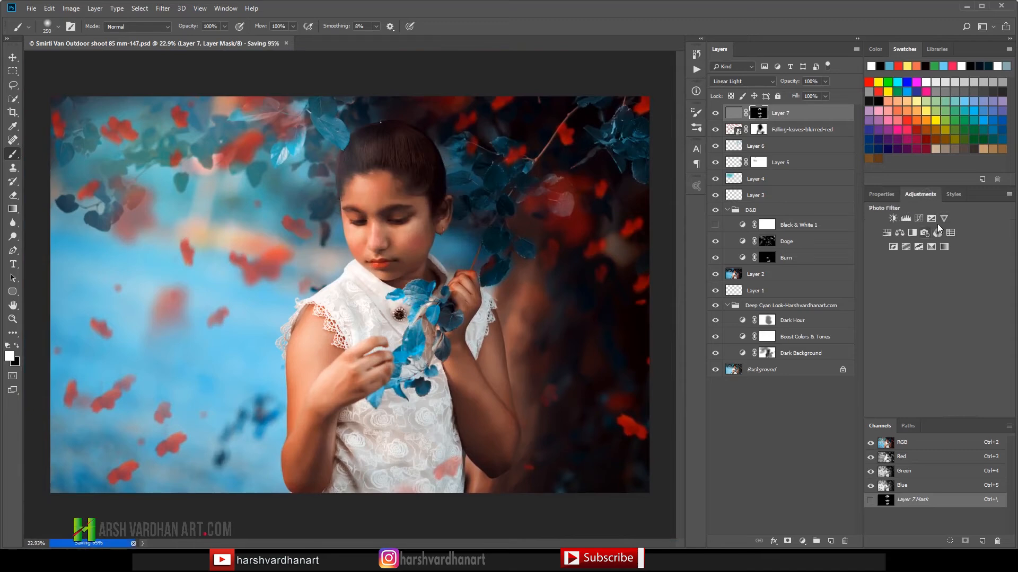
{"action": "left_click", "coordinate": [933, 218]}
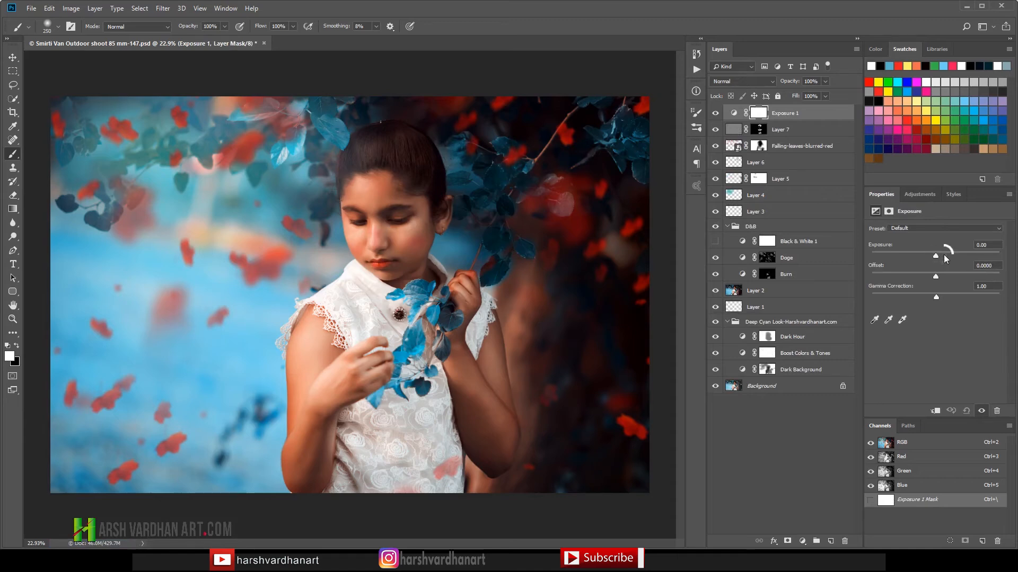
{"action": "left_click_drag", "start_coordinate": [943, 254], "coordinate": [937, 254]}
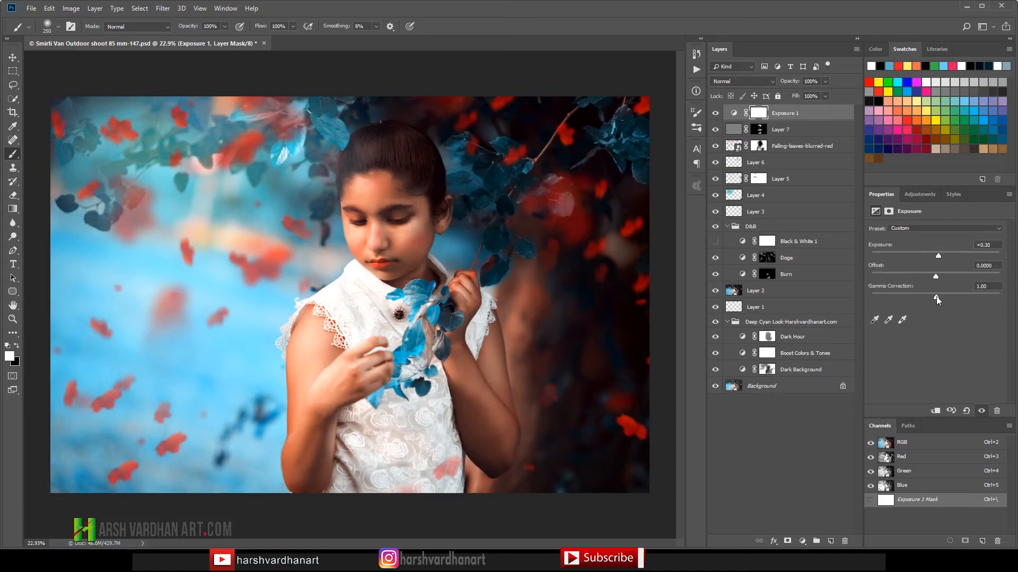
{"action": "left_click_drag", "start_coordinate": [937, 299], "coordinate": [936, 296]}
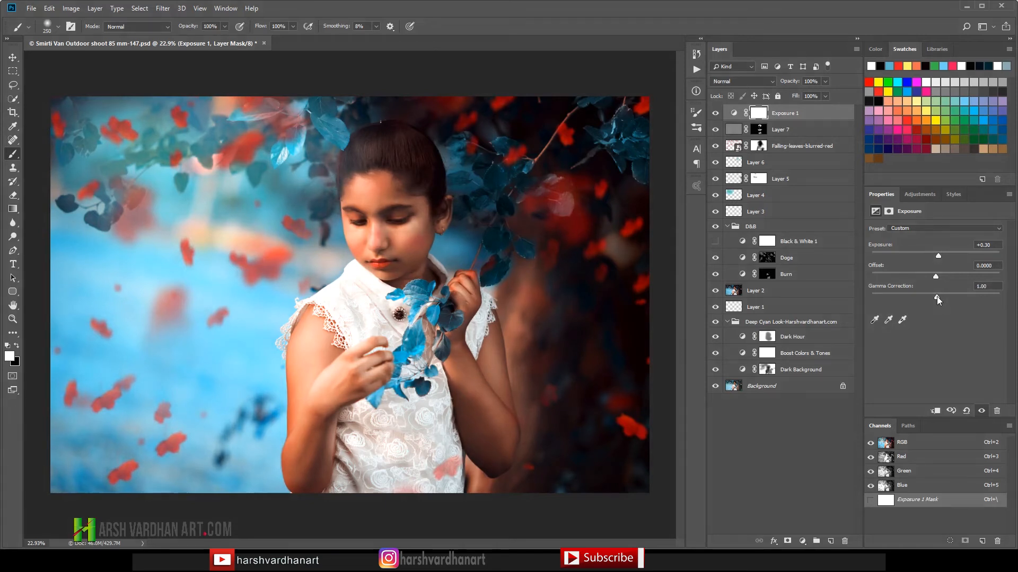
Step: Add a Vibrance adjustment layer with vibrance +22 and saturation 0, and compare the image with the layer hidden and shown
{"action": "left_click", "coordinate": [927, 195]}
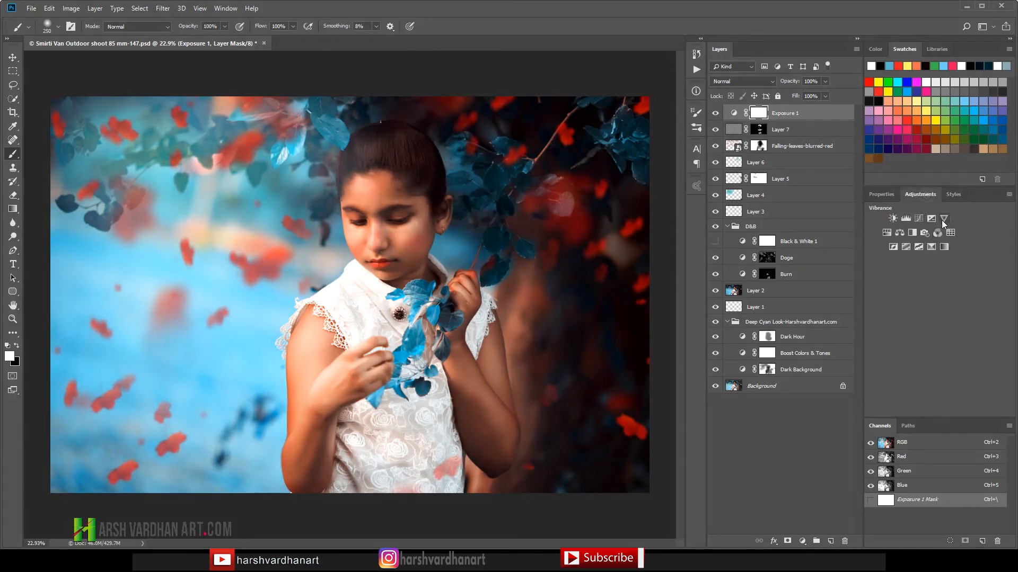
{"action": "left_click", "coordinate": [942, 219]}
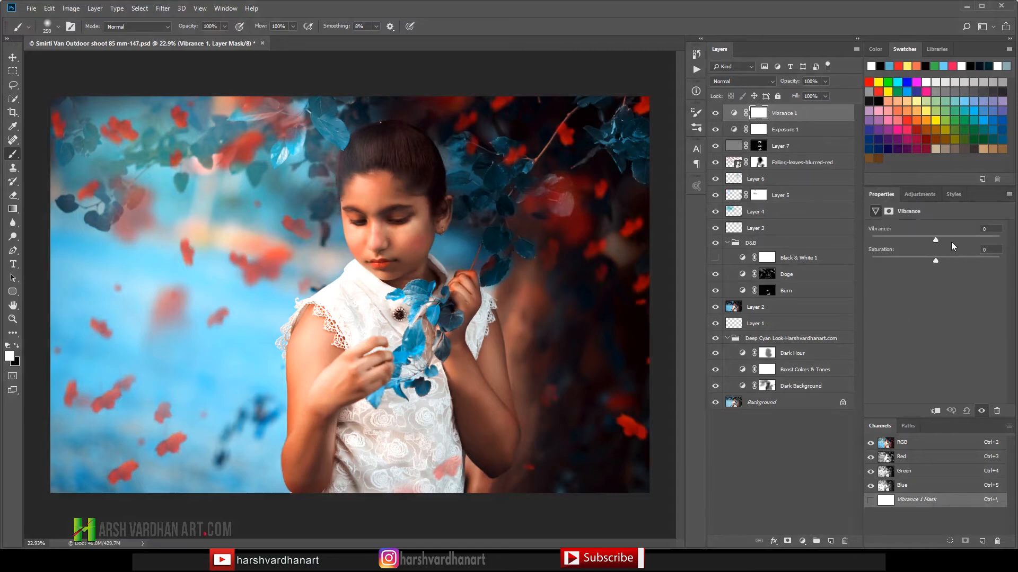
{"action": "left_click", "coordinate": [956, 238]}
{"action": "mouse_move", "coordinate": [937, 260]}
{"action": "left_mouse_down"}
{"action": "mouse_move", "coordinate": [962, 259]}
{"action": "mouse_move", "coordinate": [946, 260]}
{"action": "left_mouse_up"}
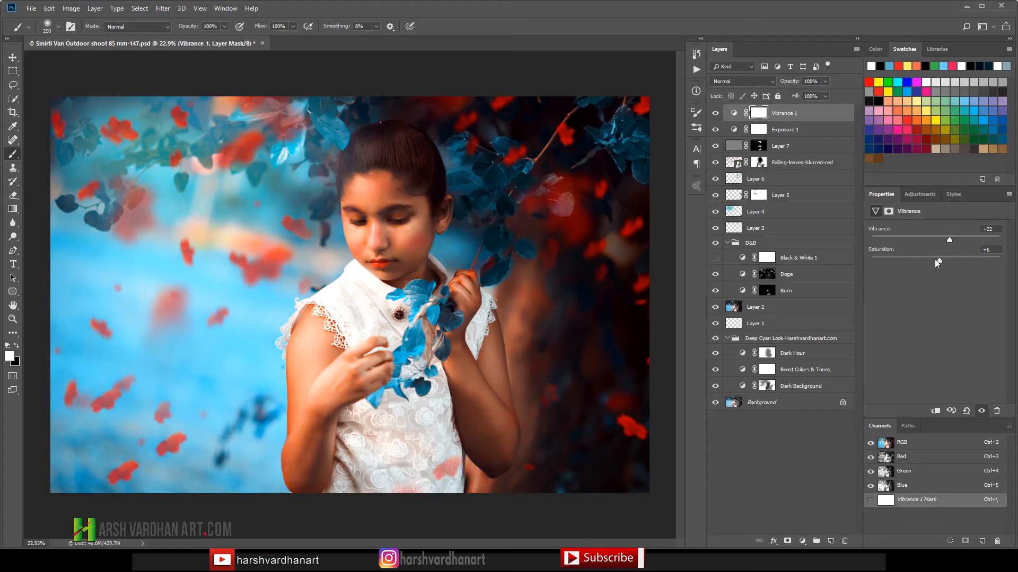
{"action": "left_click_drag", "start_coordinate": [939, 260], "coordinate": [936, 261]}
{"action": "left_click", "coordinate": [714, 114]}
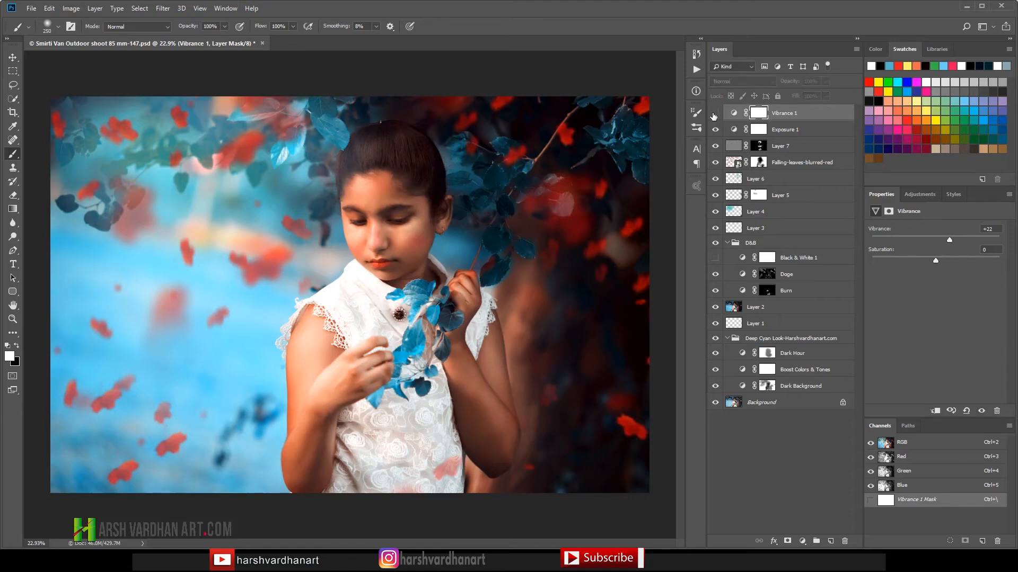
{"action": "left_click", "coordinate": [715, 114]}
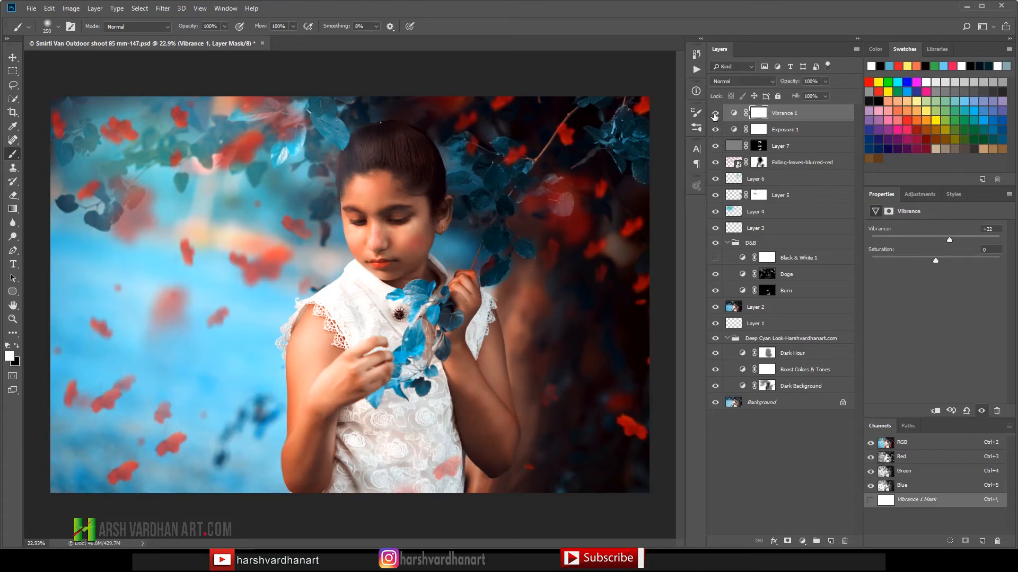
{"action": "left_click", "coordinate": [715, 114]}
{"action": "left_click", "coordinate": [715, 113]}
{"action": "left_click_drag", "start_coordinate": [919, 194], "coordinate": [919, 202]}
{"action": "left_click", "coordinate": [928, 206]}
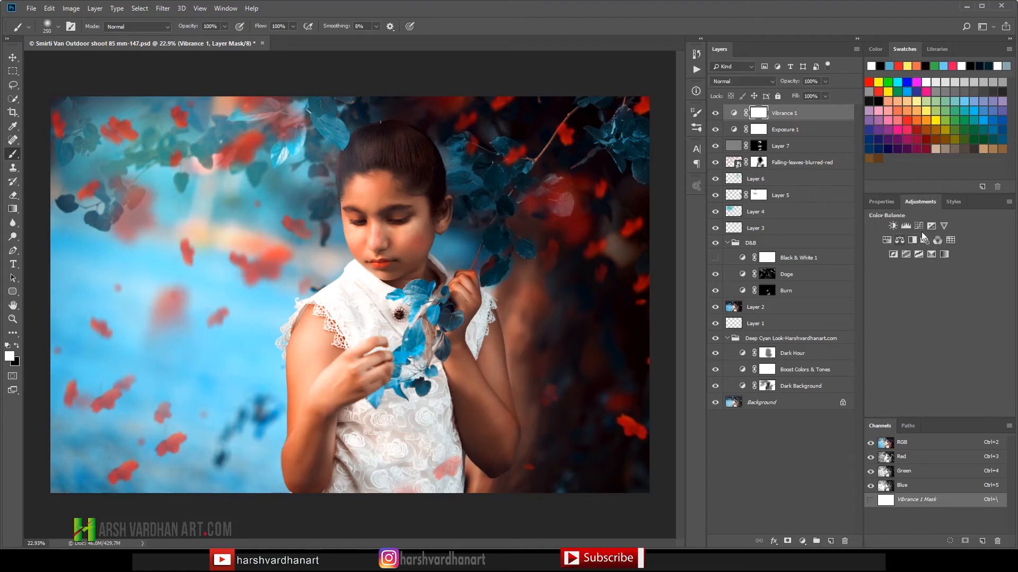
{"action": "left_click", "coordinate": [929, 227]}
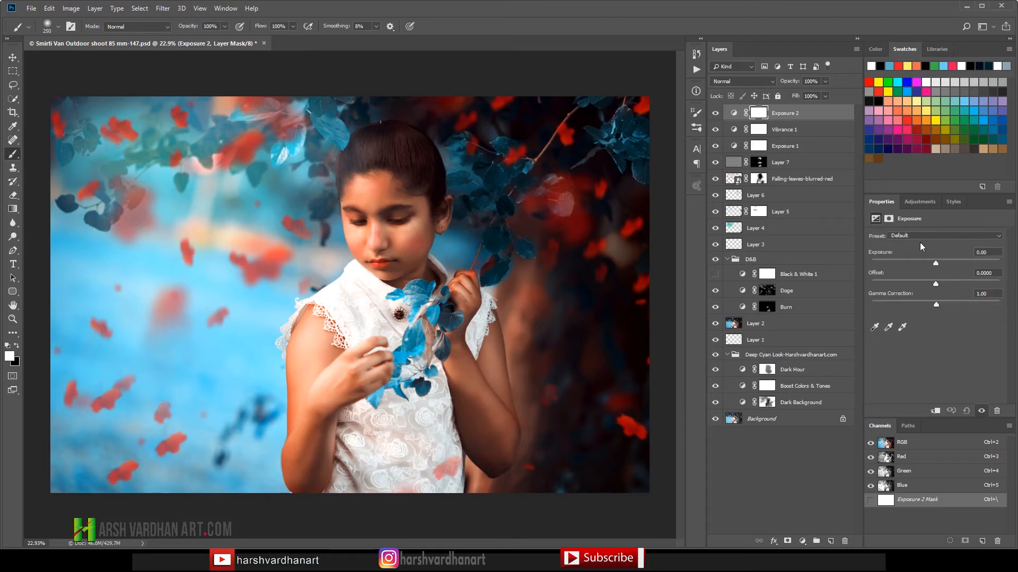
{"action": "key", "text": "ctrl+z"}
Step: Add a Curves adjustment layer and apply auto color correction with Enhance Per Channel Contrast after trying the other algorithms
{"action": "left_click", "coordinate": [921, 201]}
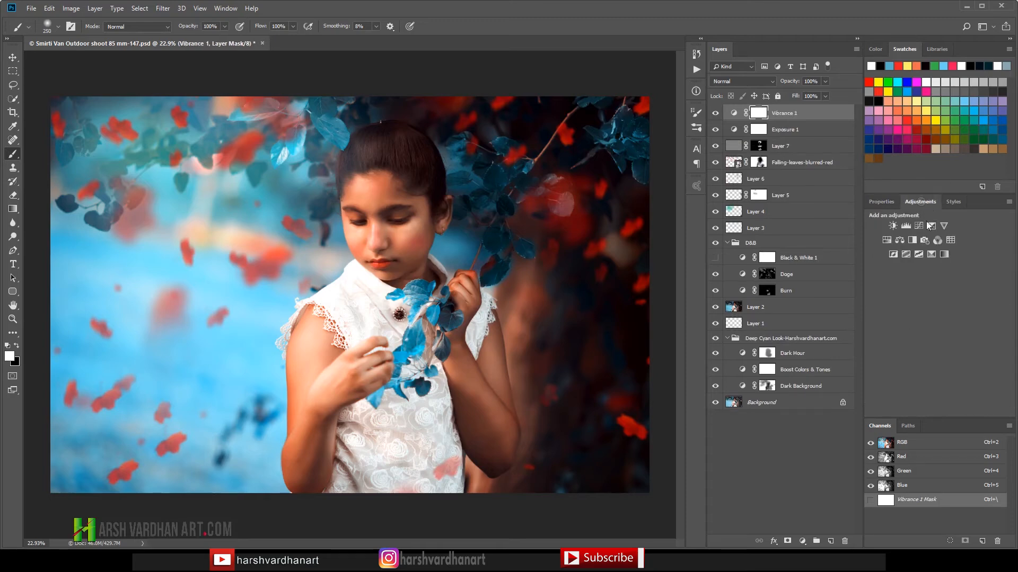
{"action": "left_click", "coordinate": [917, 226]}
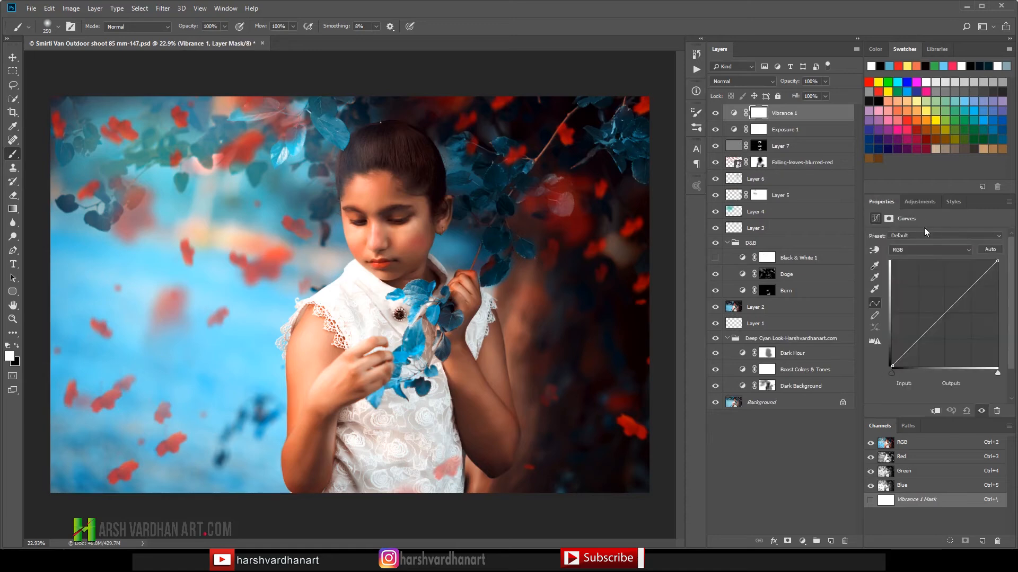
{"action": "left_click", "coordinate": [993, 249]}
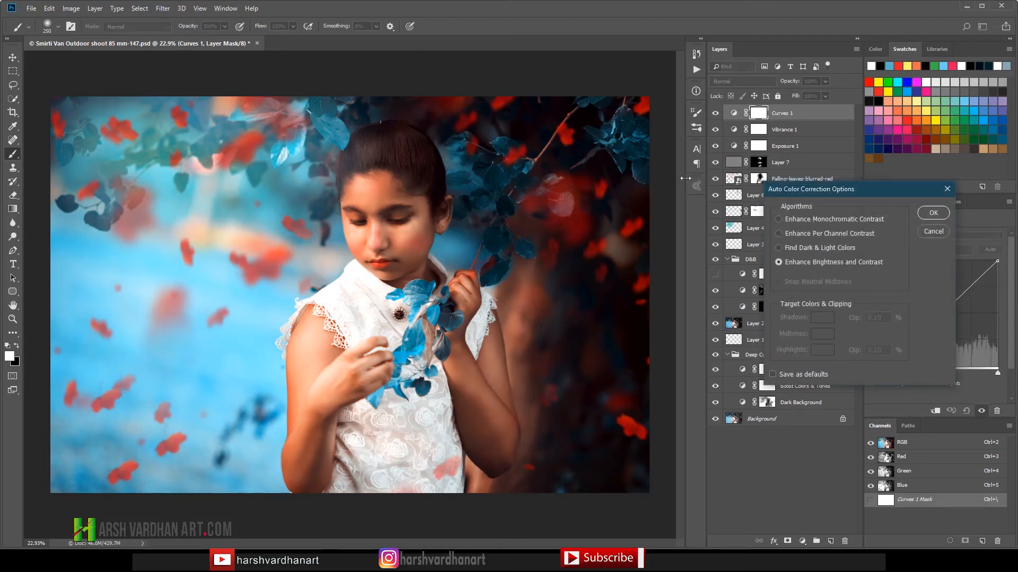
{"action": "left_click", "coordinate": [794, 248]}
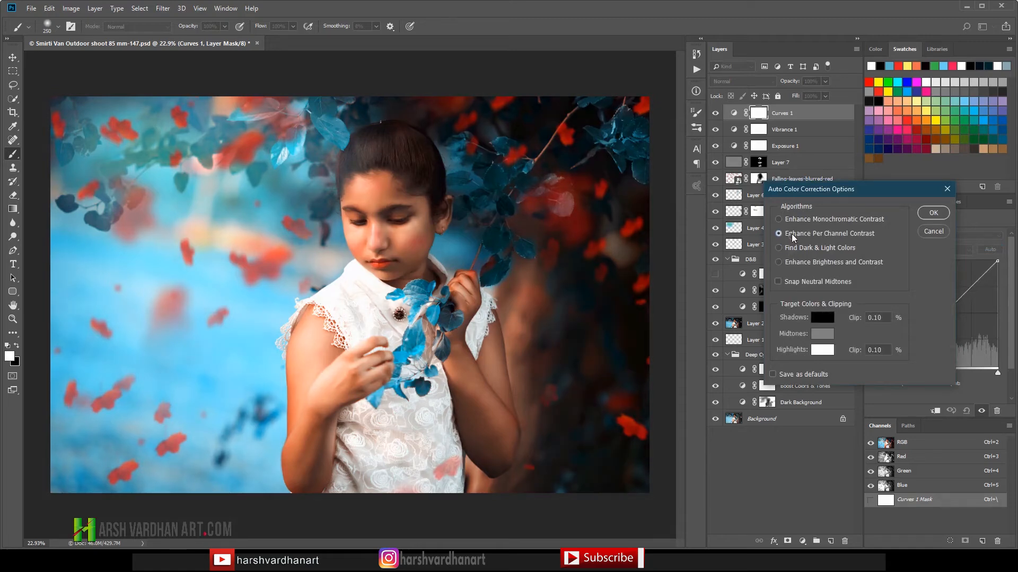
{"action": "left_click", "coordinate": [792, 220]}
{"action": "left_click", "coordinate": [791, 263]}
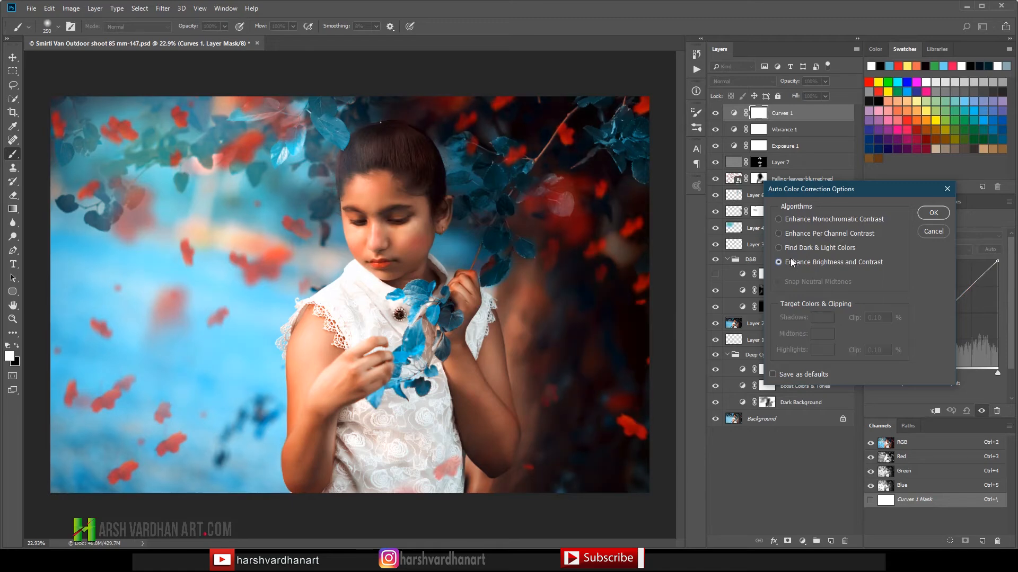
{"action": "left_click", "coordinate": [796, 236]}
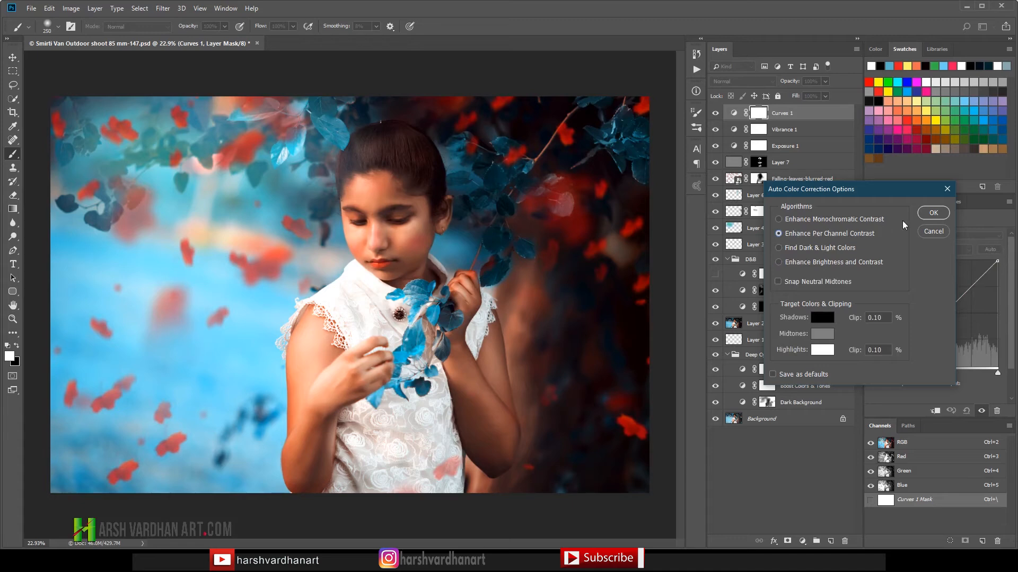
{"action": "left_click", "coordinate": [933, 214]}
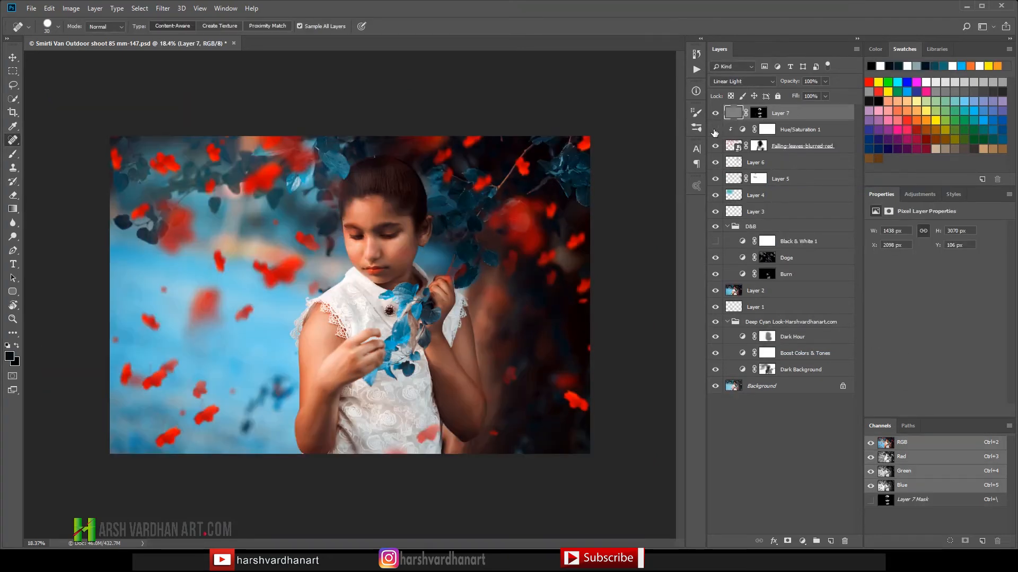
Step: Show the Hue/Saturation 1 layer clipped to the falling leaves and shift its hue slightly so the leaves turn a deeper blue
{"action": "left_click", "coordinate": [714, 129]}
{"action": "left_click", "coordinate": [741, 129]}
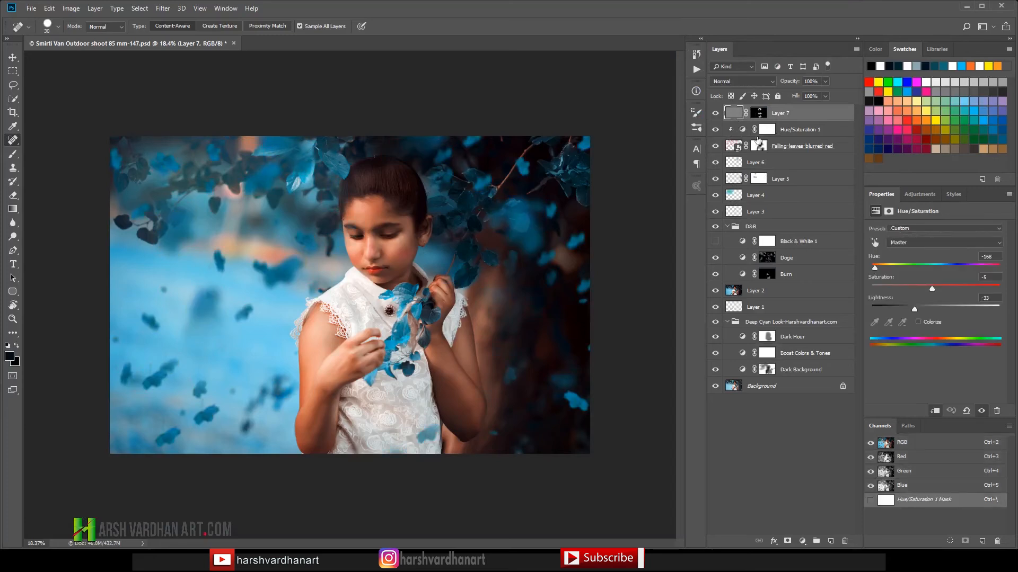
{"action": "left_click", "coordinate": [764, 131]}
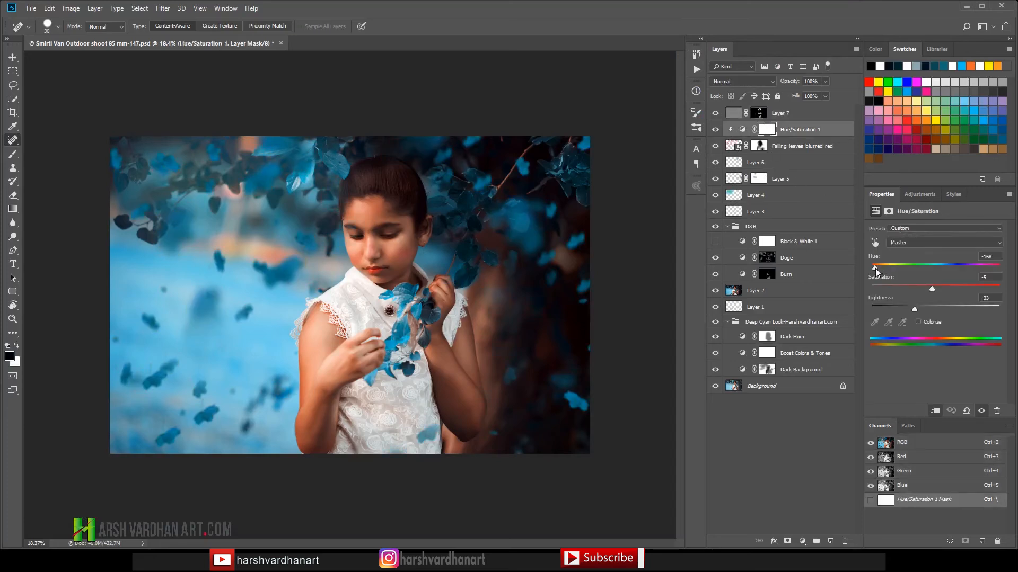
{"action": "mouse_move", "coordinate": [876, 268]}
{"action": "left_mouse_down"}
{"action": "mouse_move", "coordinate": [909, 265]}
{"action": "mouse_move", "coordinate": [877, 270]}
{"action": "left_mouse_up"}
Step: Add a Gradient fill layer above Layer 7 using the Foreground to Transparent preset
{"action": "left_click", "coordinate": [737, 117]}
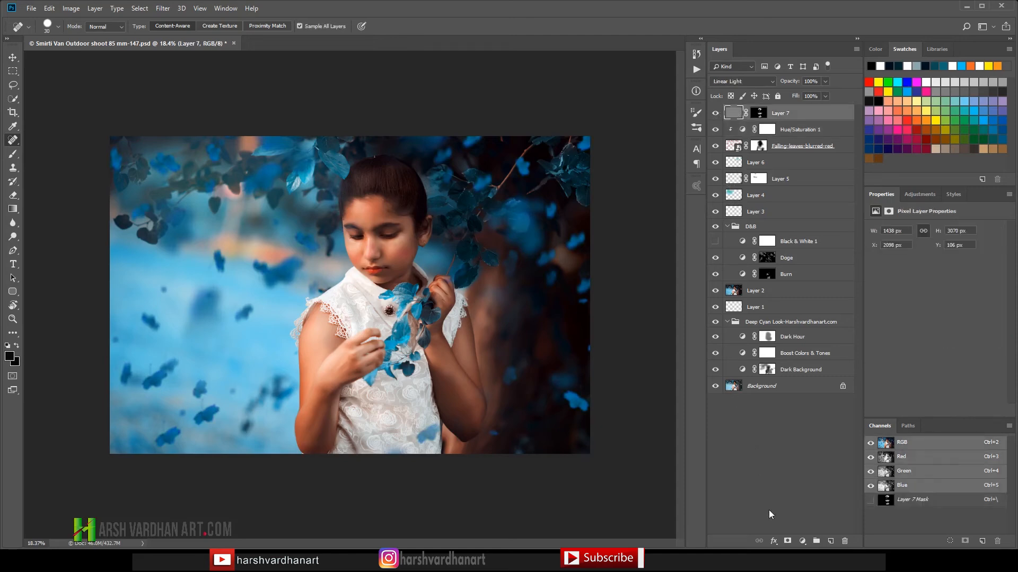
{"action": "left_click", "coordinate": [803, 542]}
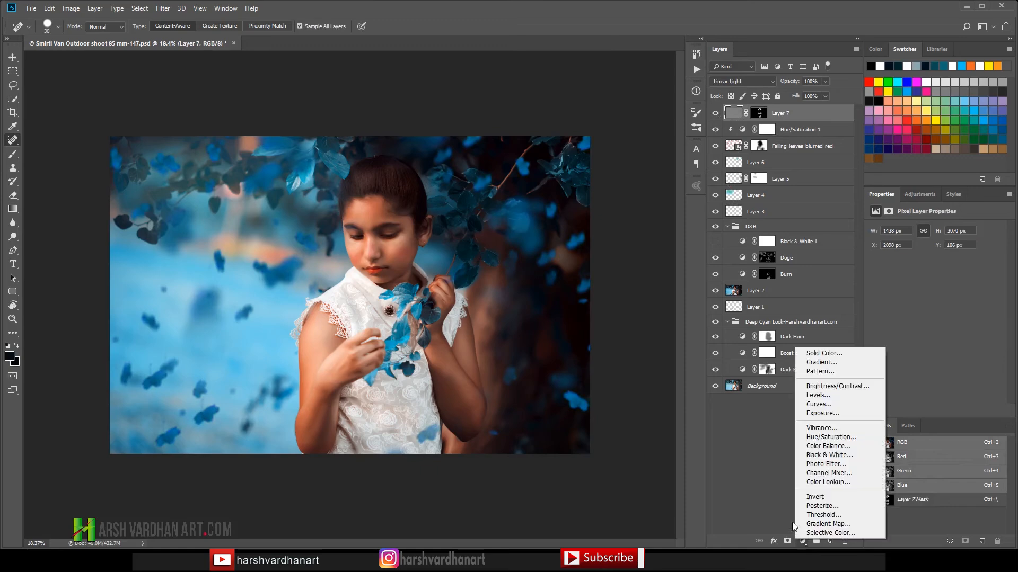
{"action": "left_click", "coordinate": [839, 364]}
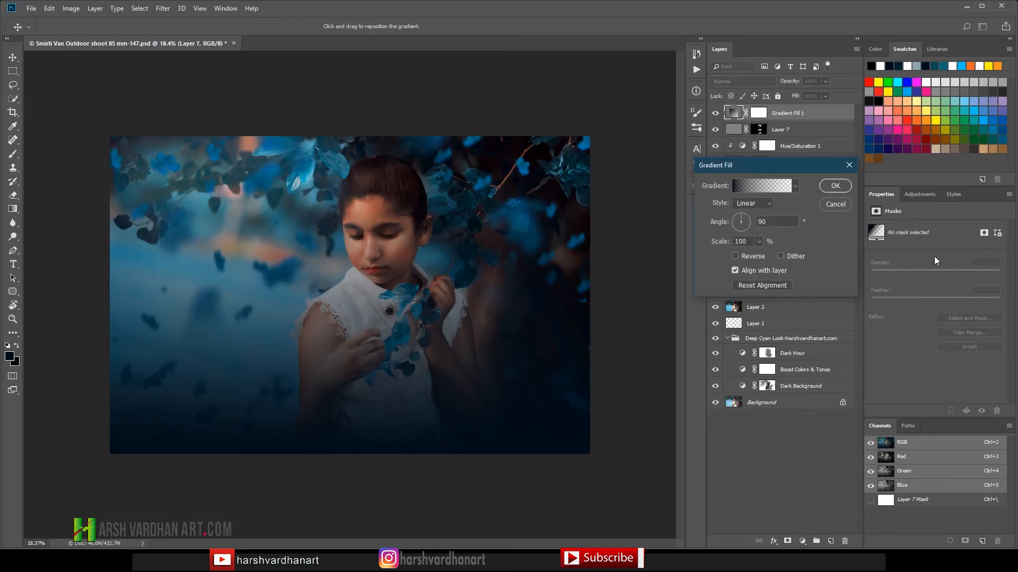
{"action": "left_click", "coordinate": [746, 185]}
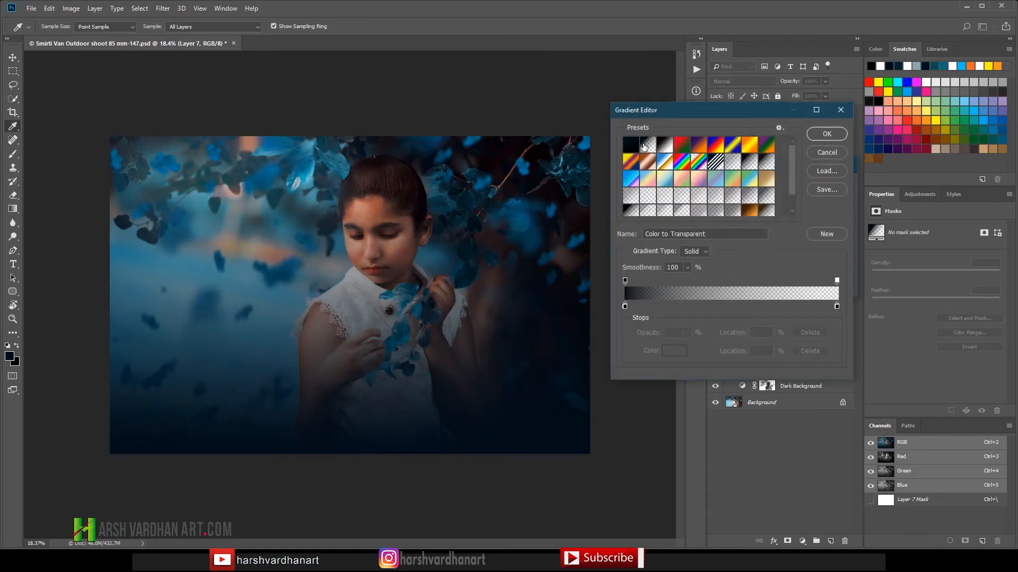
{"action": "left_click", "coordinate": [649, 149]}
{"action": "left_click", "coordinate": [828, 132]}
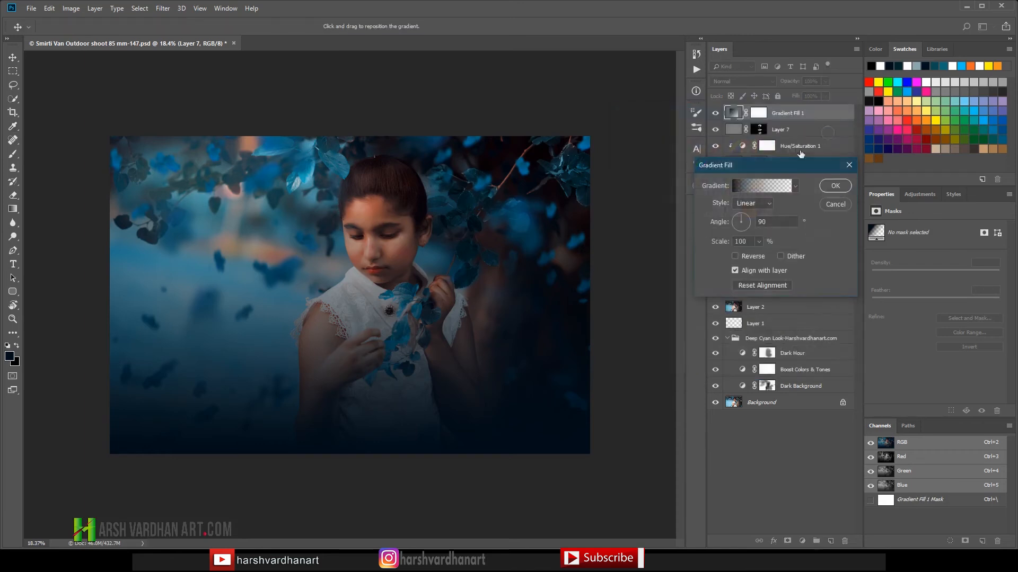
Step: Make the gradient fill radial and reversed, position its center over the girl, and set its scale to 341%
{"action": "left_click", "coordinate": [747, 205]}
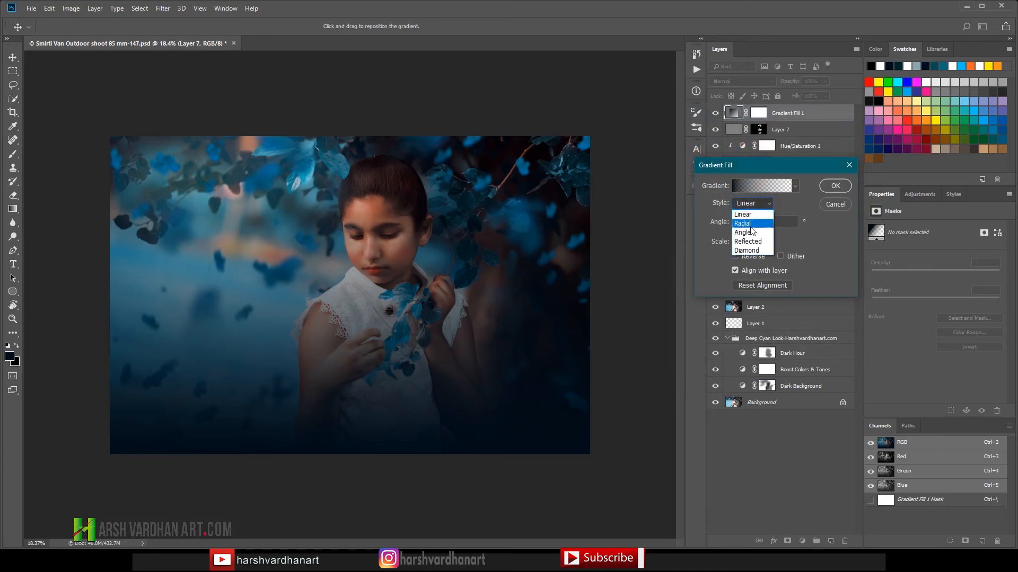
{"action": "left_click", "coordinate": [751, 224]}
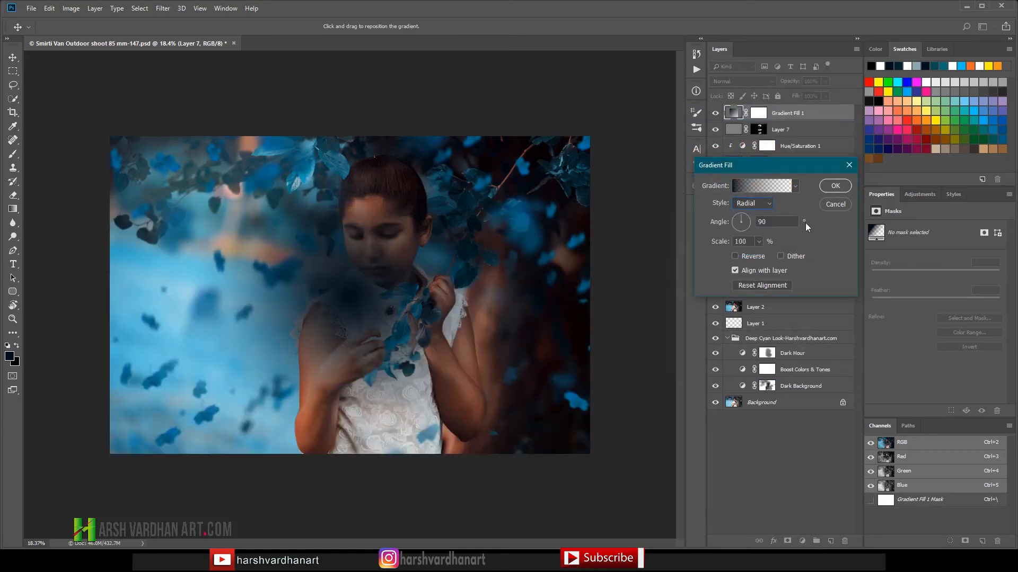
{"action": "left_click", "coordinate": [734, 256]}
{"action": "left_click_drag", "start_coordinate": [374, 301], "coordinate": [358, 263]}
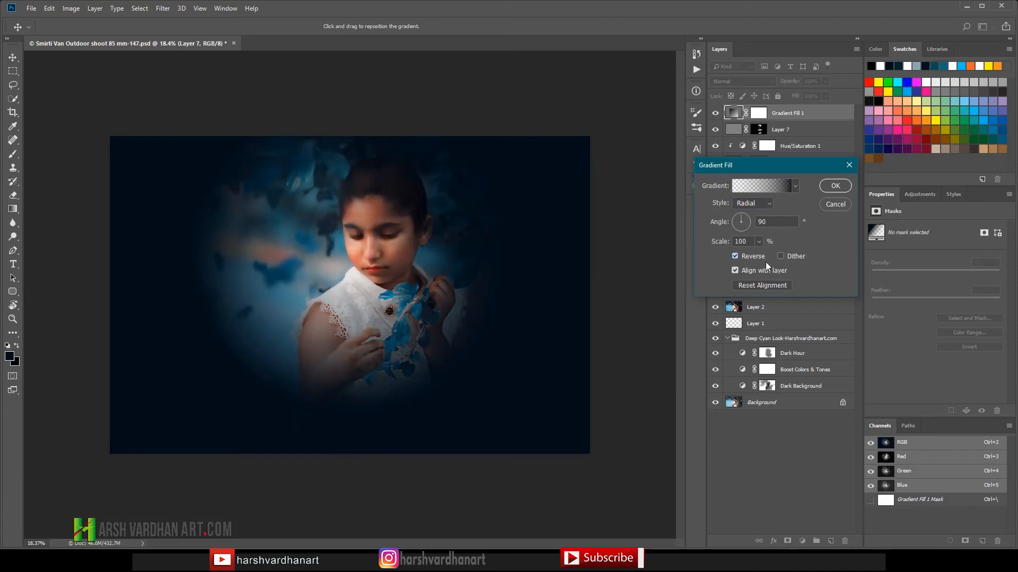
{"action": "left_click", "coordinate": [761, 242]}
{"action": "mouse_move", "coordinate": [770, 253]}
{"action": "left_mouse_down"}
{"action": "mouse_move", "coordinate": [790, 254]}
{"action": "mouse_move", "coordinate": [770, 256]}
{"action": "left_mouse_up"}
{"action": "left_click", "coordinate": [776, 254]}
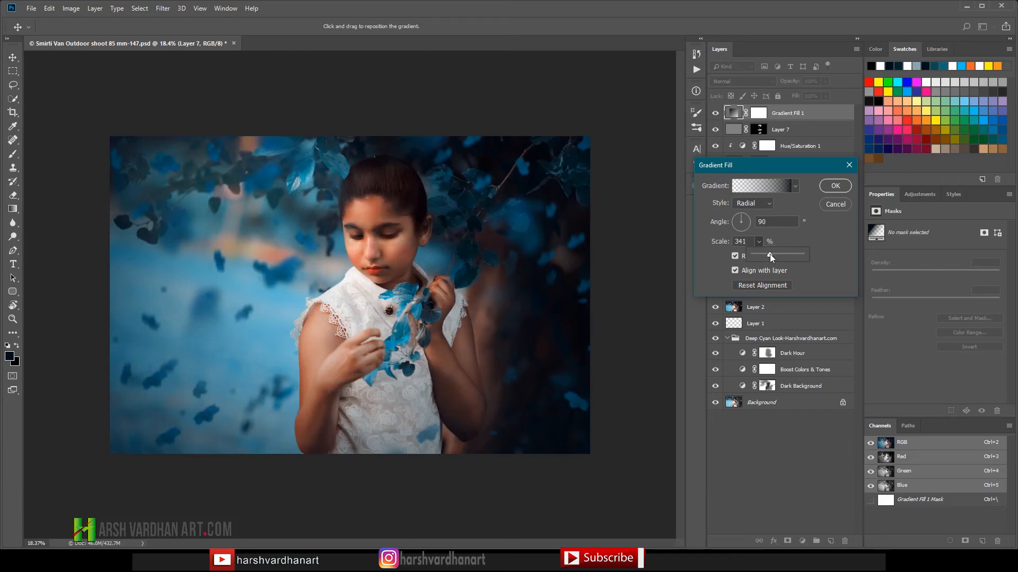
Step: Change the starting color stop of the gradient to pure black, 000000
{"action": "left_click", "coordinate": [775, 189]}
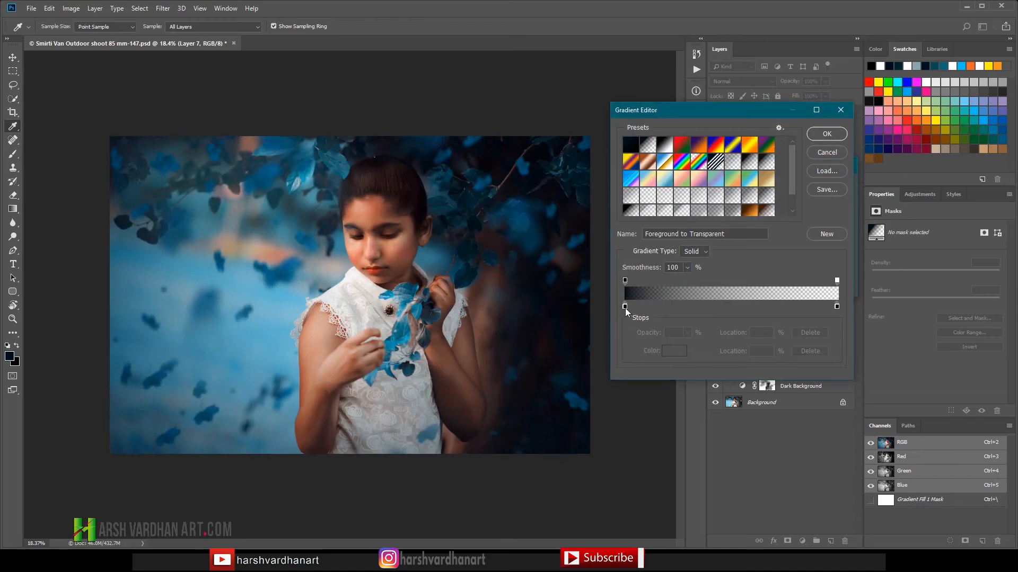
{"action": "left_click", "coordinate": [625, 306]}
{"action": "left_click", "coordinate": [664, 351]}
{"action": "left_click_drag", "start_coordinate": [684, 223], "coordinate": [568, 253]}
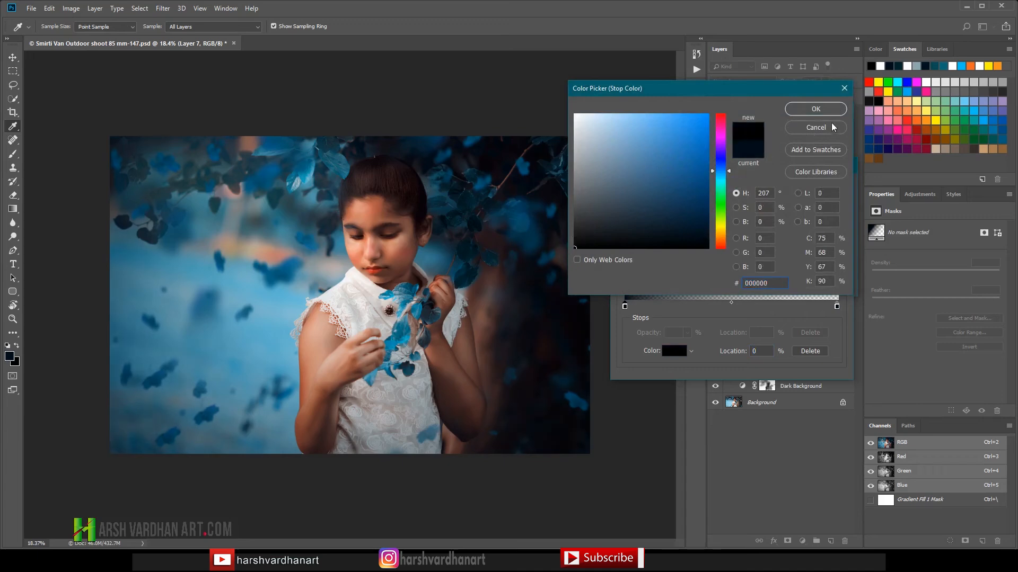
{"action": "left_click", "coordinate": [811, 109]}
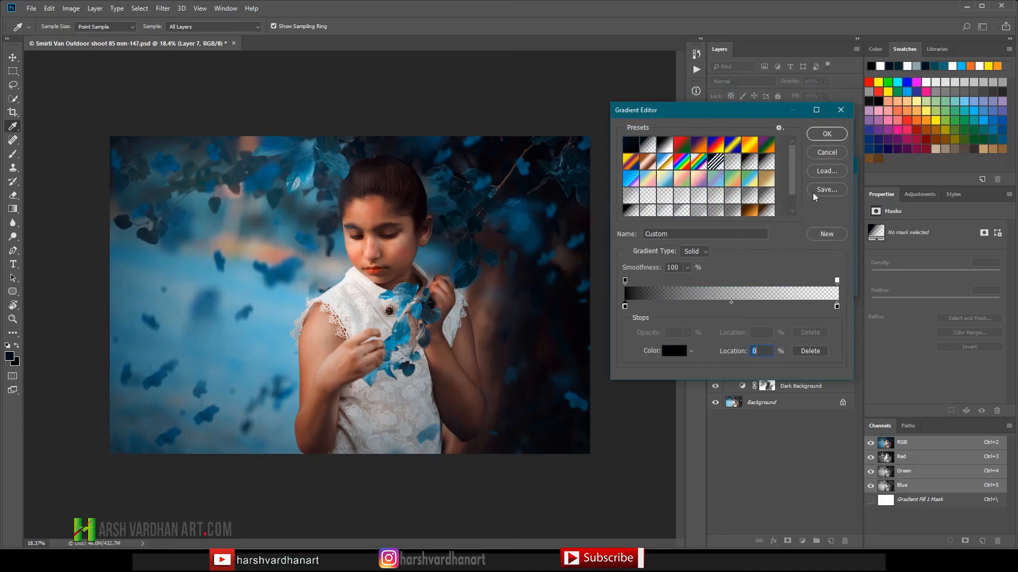
{"action": "left_click", "coordinate": [827, 135]}
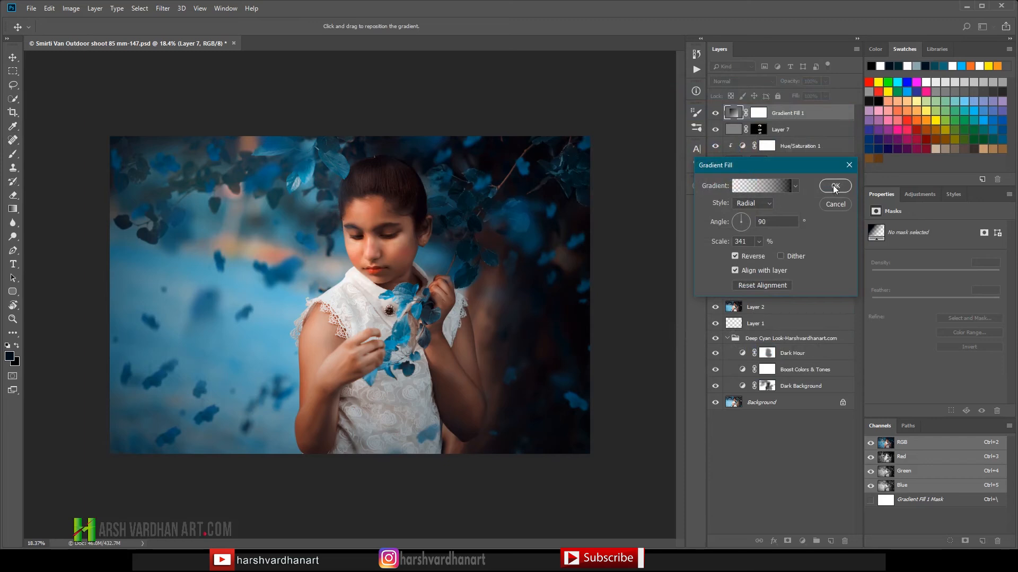
Step: Set the gradient fill's angle to 126.03° and reposition its center around the girl's face
{"action": "left_click", "coordinate": [740, 221]}
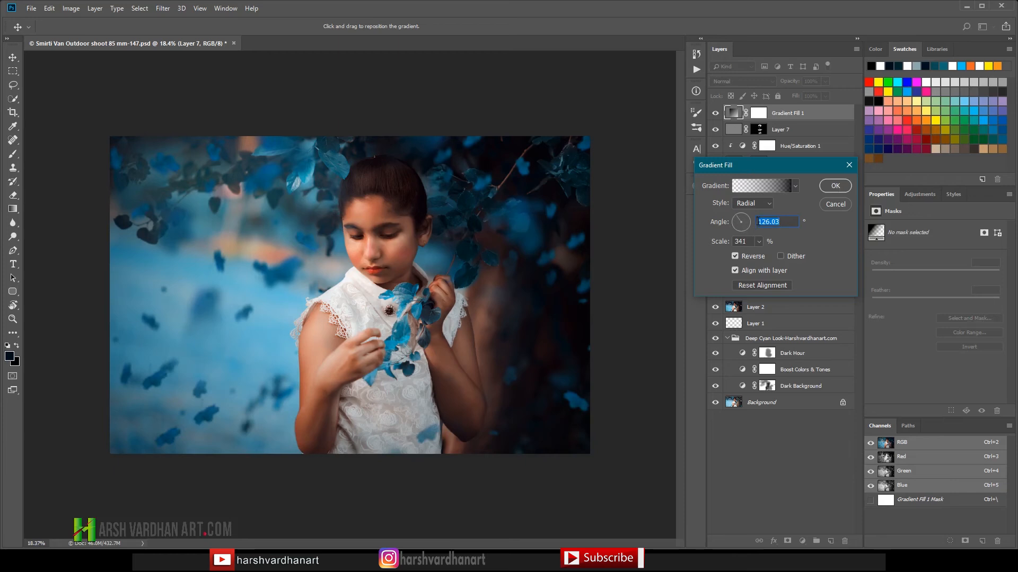
{"action": "left_click_drag", "start_coordinate": [268, 270], "coordinate": [343, 247]}
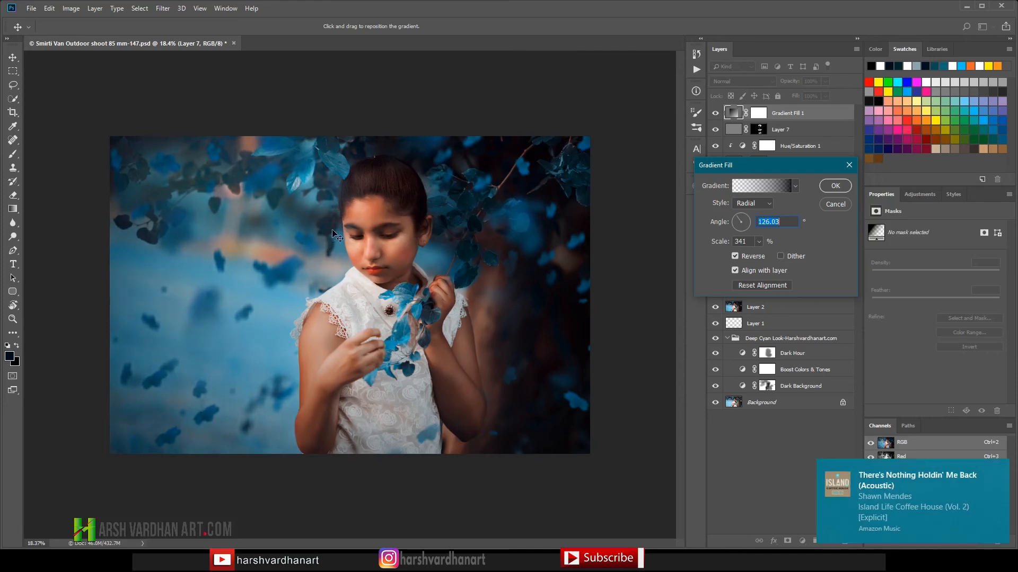
{"action": "left_click", "coordinate": [836, 186]}
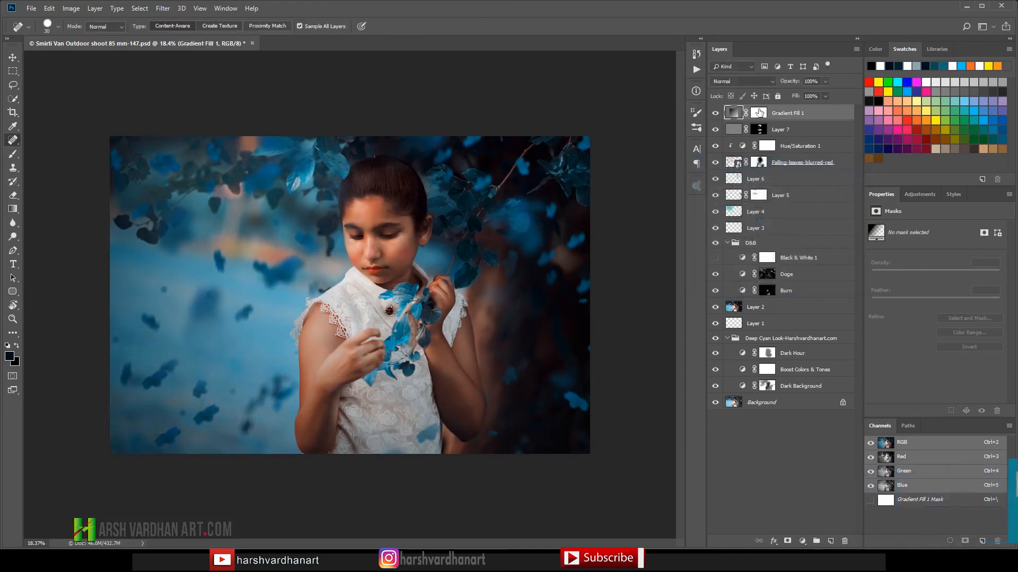
Step: Set Gradient Fill 1 to Overlay blending and paint its mask black over the girl with a soft 1200 px brush
{"action": "left_click", "coordinate": [754, 80]}
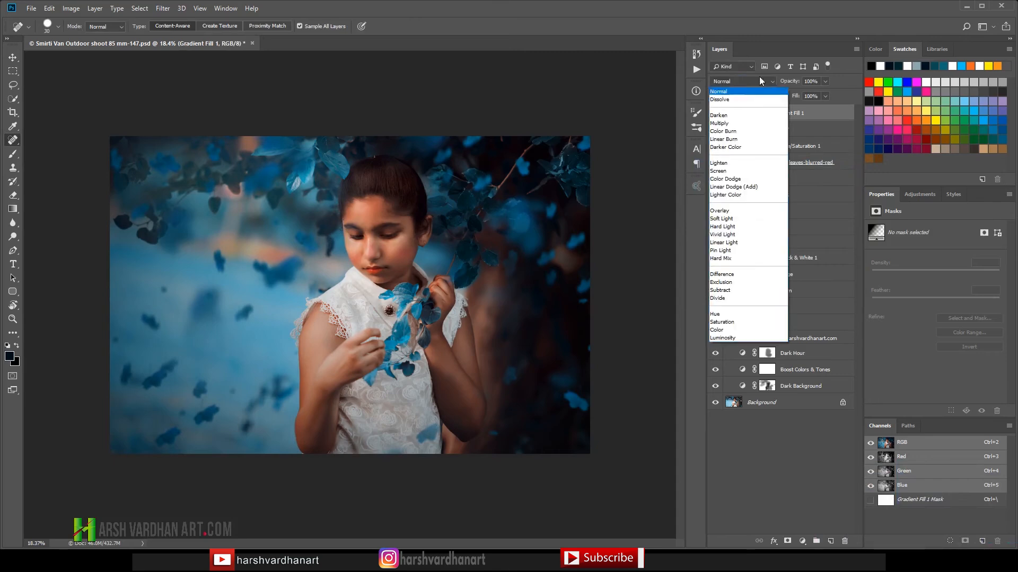
{"action": "left_click", "coordinate": [751, 212]}
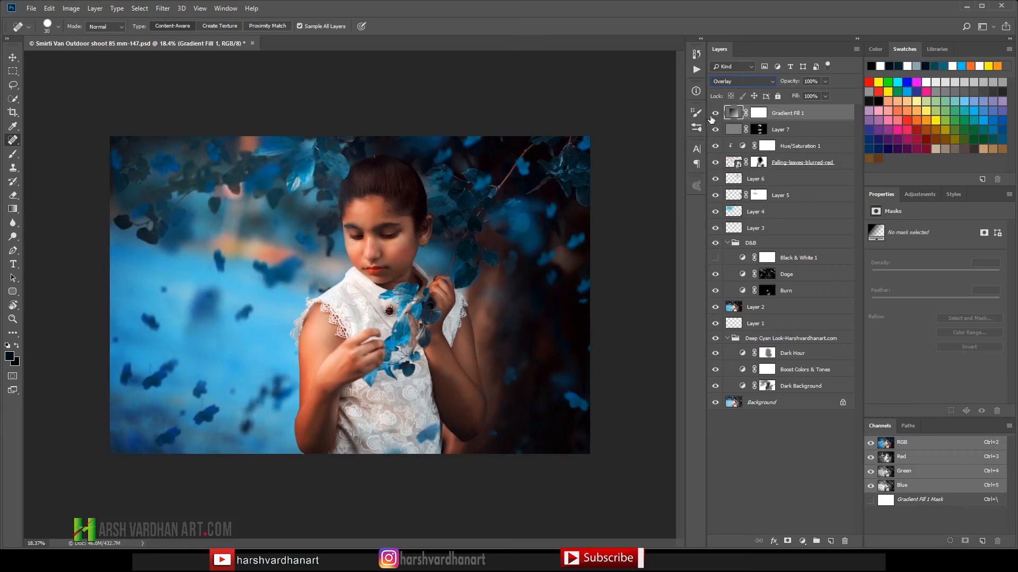
{"action": "left_click", "coordinate": [758, 113]}
{"action": "left_click", "coordinate": [6, 132]}
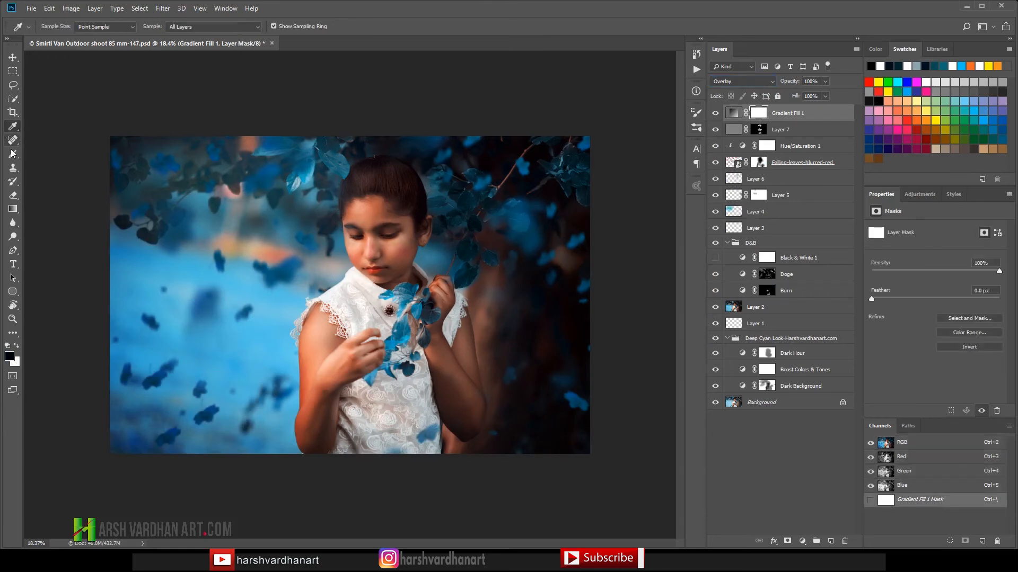
{"action": "left_click", "coordinate": [14, 159]}
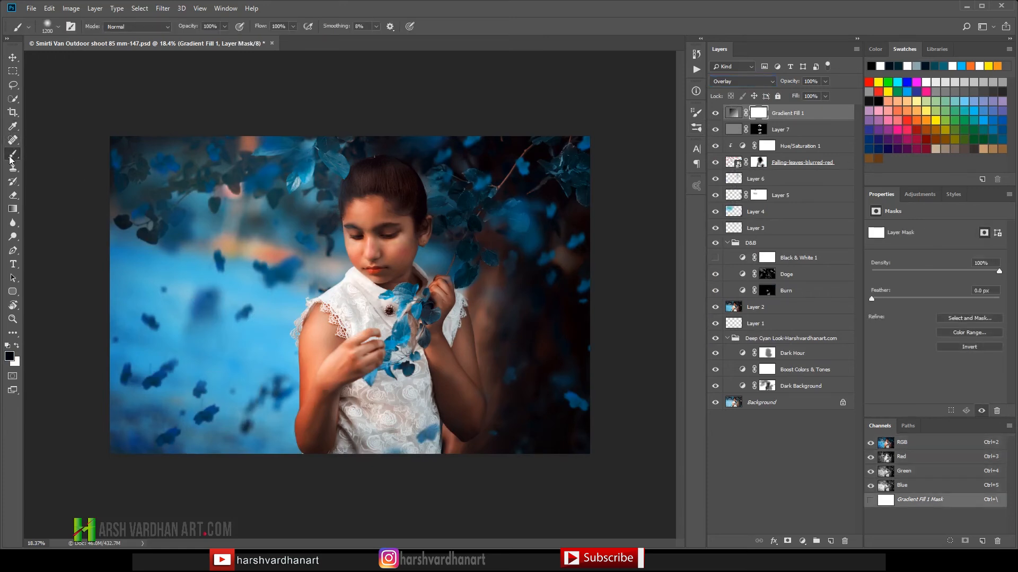
{"action": "left_click", "coordinate": [372, 213]}
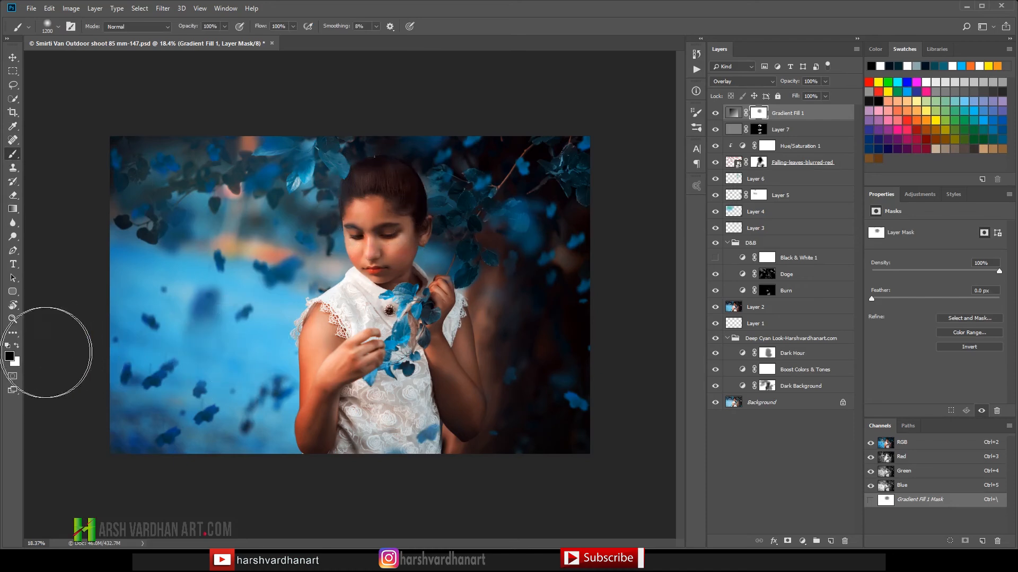
{"action": "left_click", "coordinate": [370, 246]}
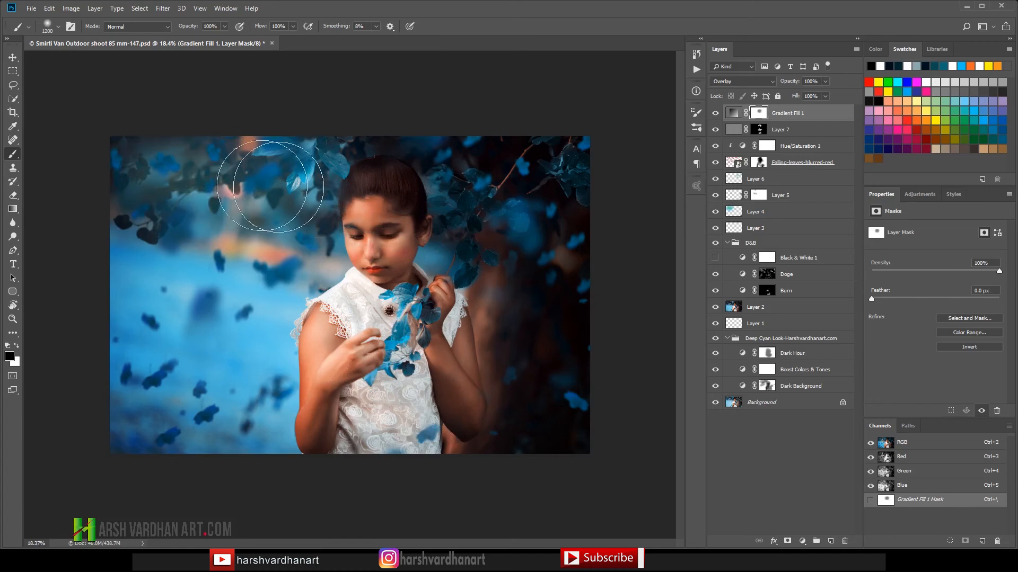
{"action": "left_click_drag", "start_coordinate": [363, 258], "coordinate": [351, 275]}
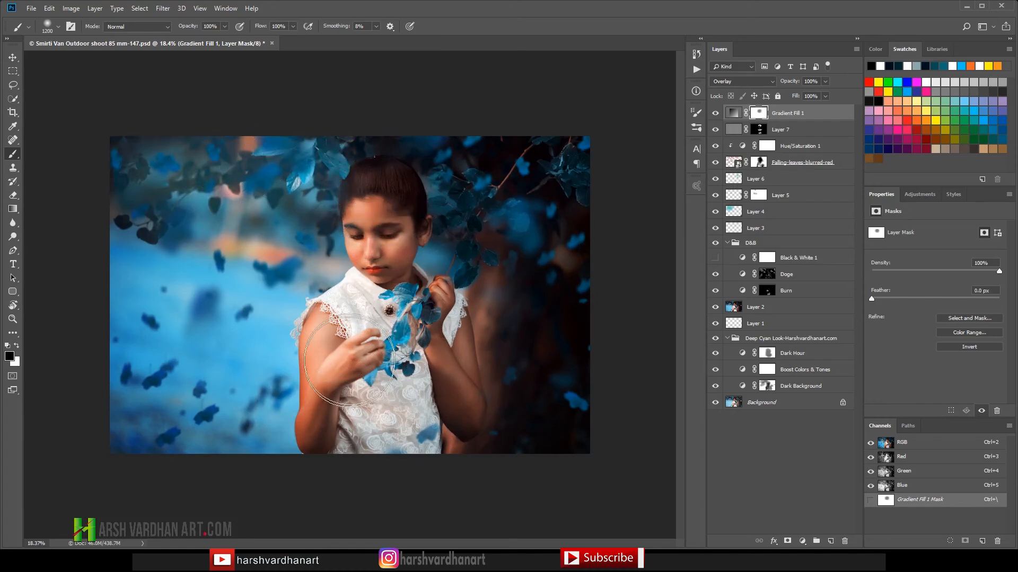
Step: Compare the image with Gradient Fill 1 hidden and shown
{"action": "left_click", "coordinate": [713, 114]}
{"action": "left_click", "coordinate": [715, 114]}
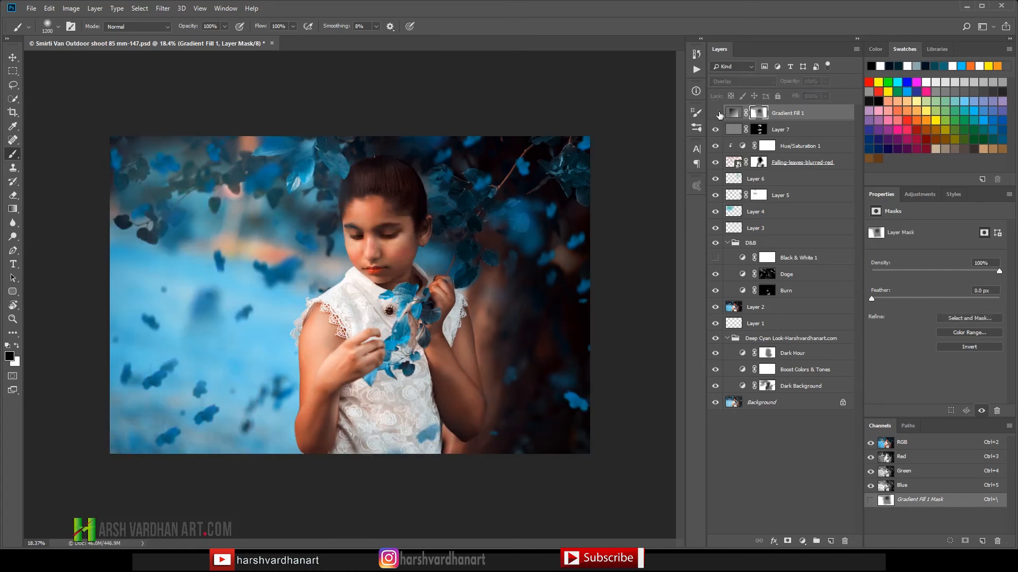
{"action": "left_click", "coordinate": [715, 114]}
{"action": "left_click", "coordinate": [715, 114]}
Step: Add an Exposure adjustment layer above Gradient Fill 1 with exposure +0.19 and gamma correction 0.90
{"action": "left_click", "coordinate": [919, 194]}
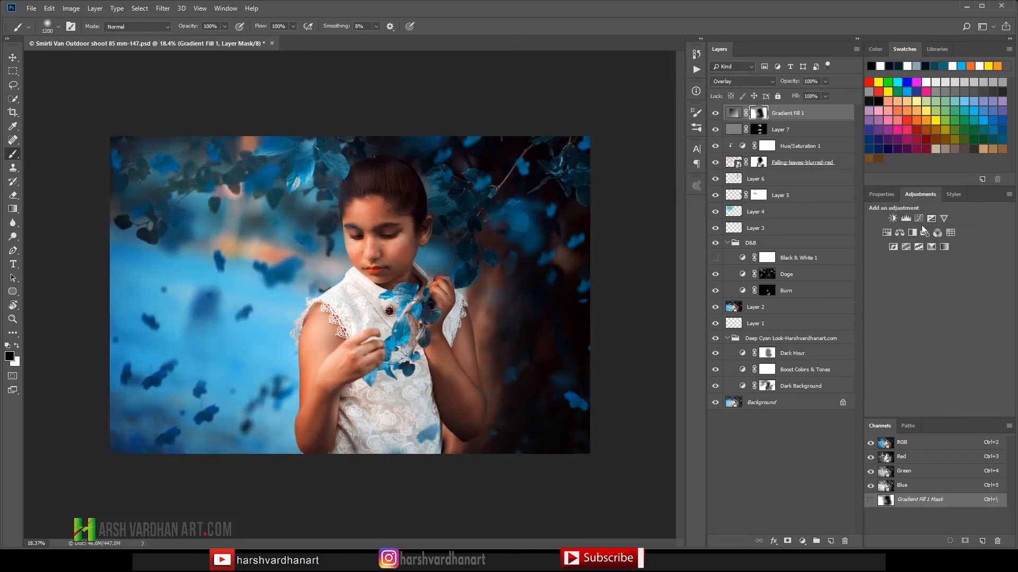
{"action": "left_click", "coordinate": [932, 218]}
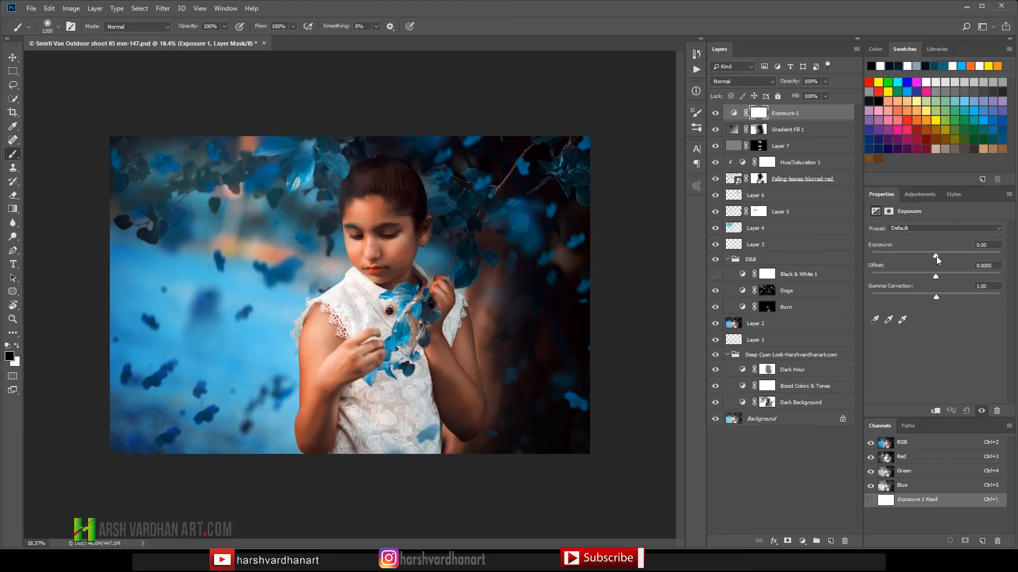
{"action": "left_click_drag", "start_coordinate": [934, 255], "coordinate": [937, 256]}
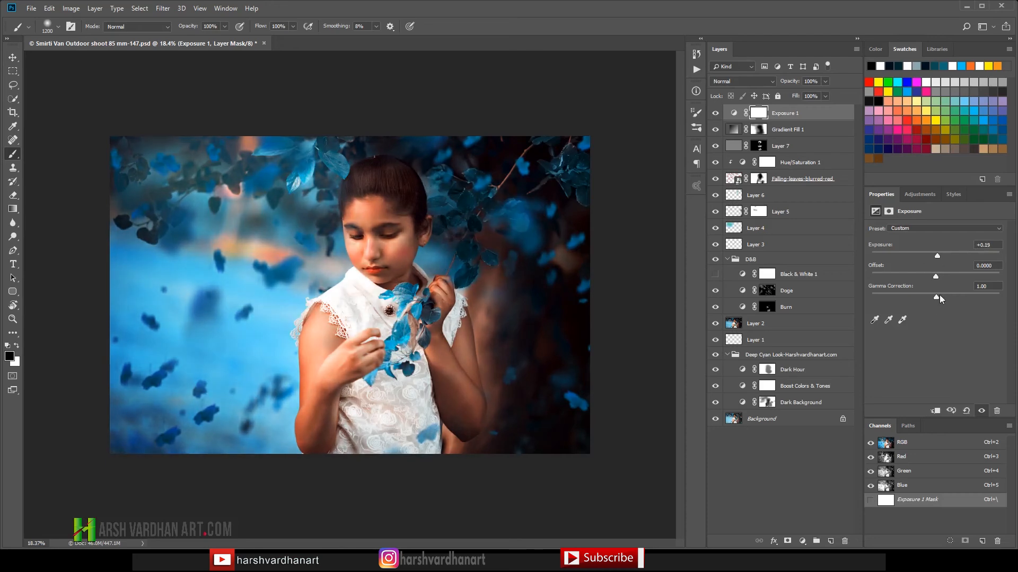
{"action": "left_click_drag", "start_coordinate": [939, 295], "coordinate": [943, 294]}
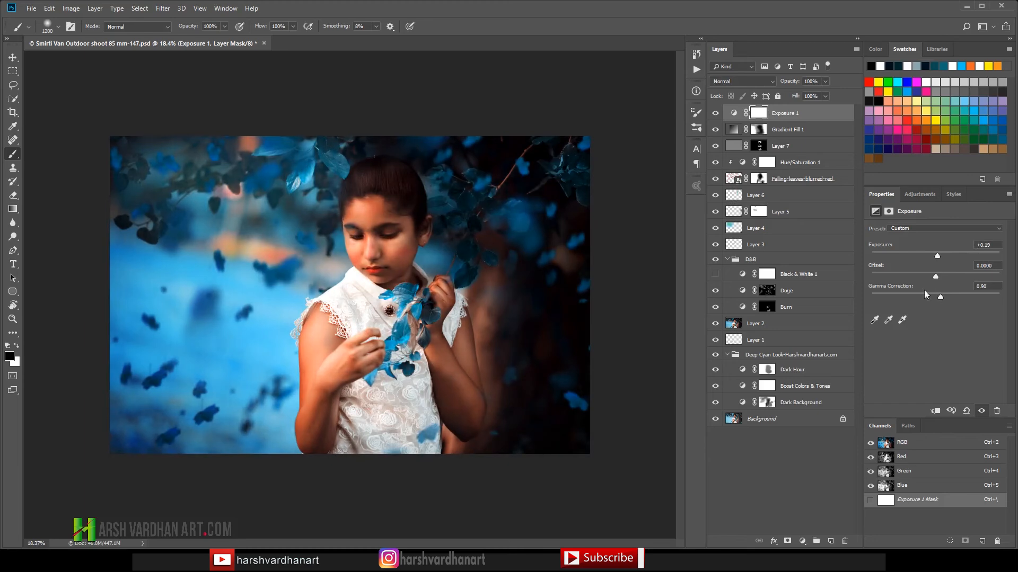
Step: Compare the image with the Exposure 1 layer hidden and shown, and set its gamma correction to 1.02
{"action": "left_click", "coordinate": [758, 114]}
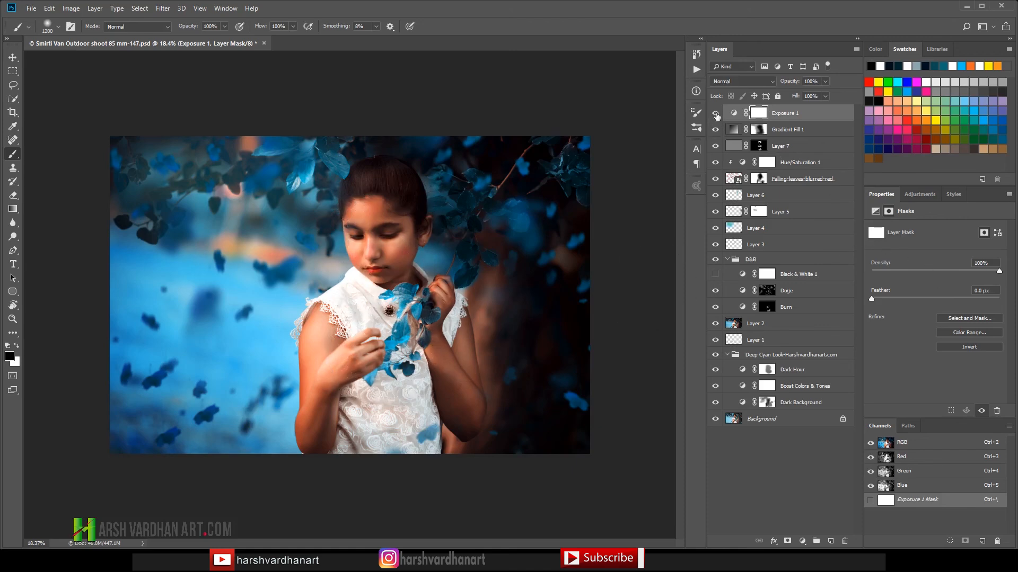
{"action": "left_click", "coordinate": [714, 113]}
{"action": "left_click", "coordinate": [713, 114]}
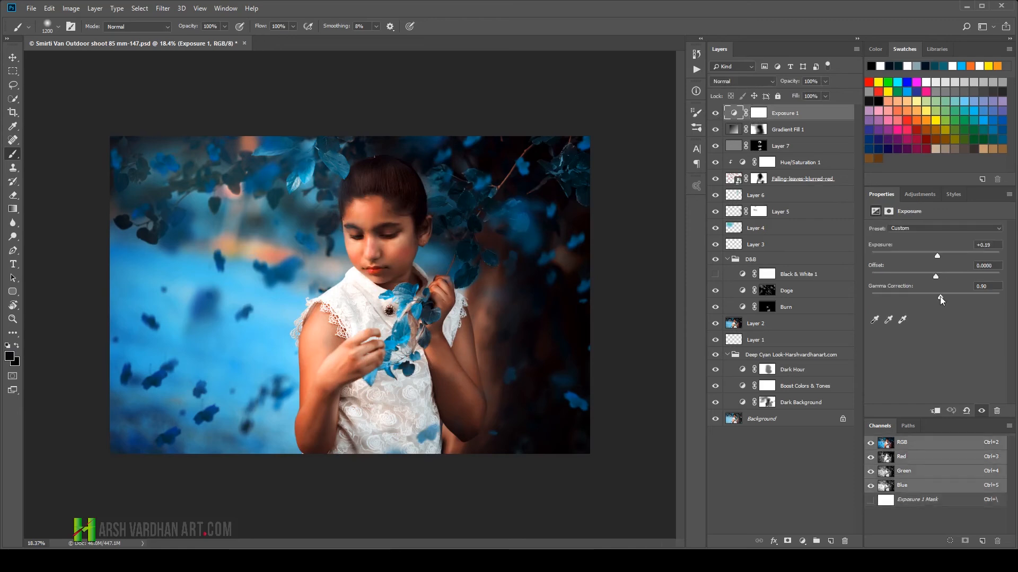
{"action": "mouse_move", "coordinate": [936, 296]}
{"action": "left_mouse_down"}
{"action": "mouse_move", "coordinate": [924, 297]}
{"action": "mouse_move", "coordinate": [934, 299]}
{"action": "left_mouse_up"}
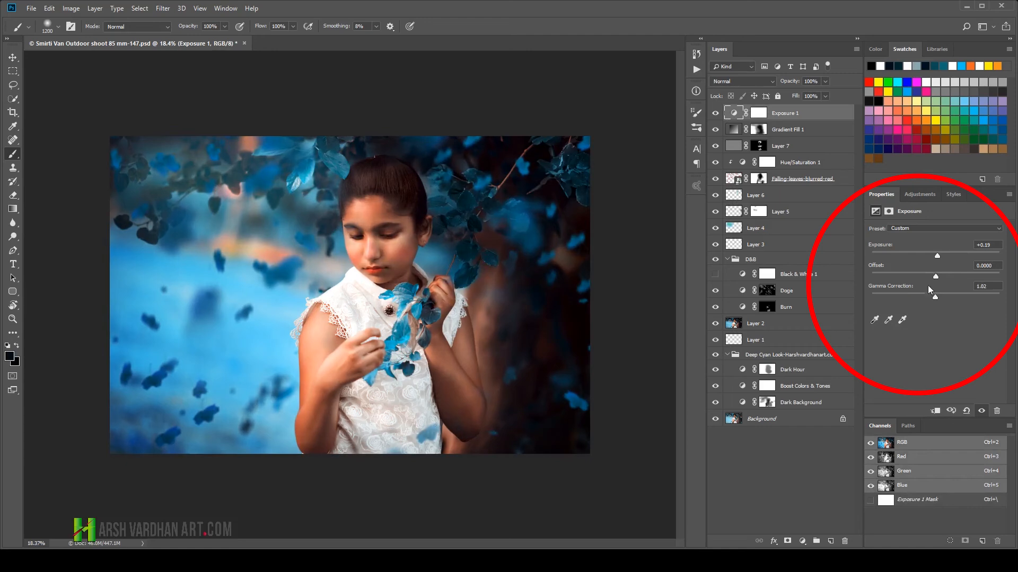
Step: Add a Vibrance adjustment layer above Exposure 1 and raise its vibrance to about +29
{"action": "left_click", "coordinate": [927, 196]}
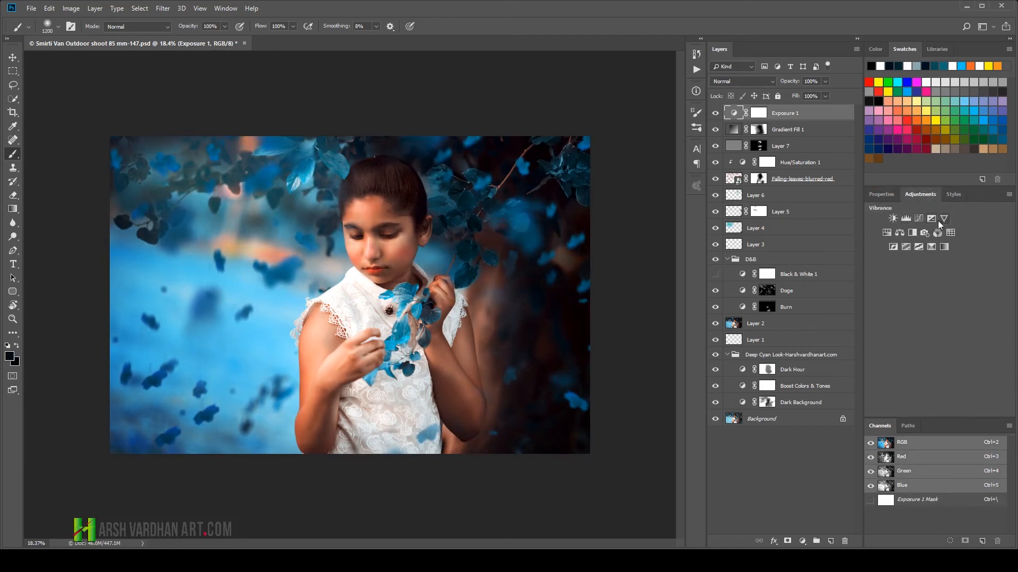
{"action": "left_click", "coordinate": [944, 219]}
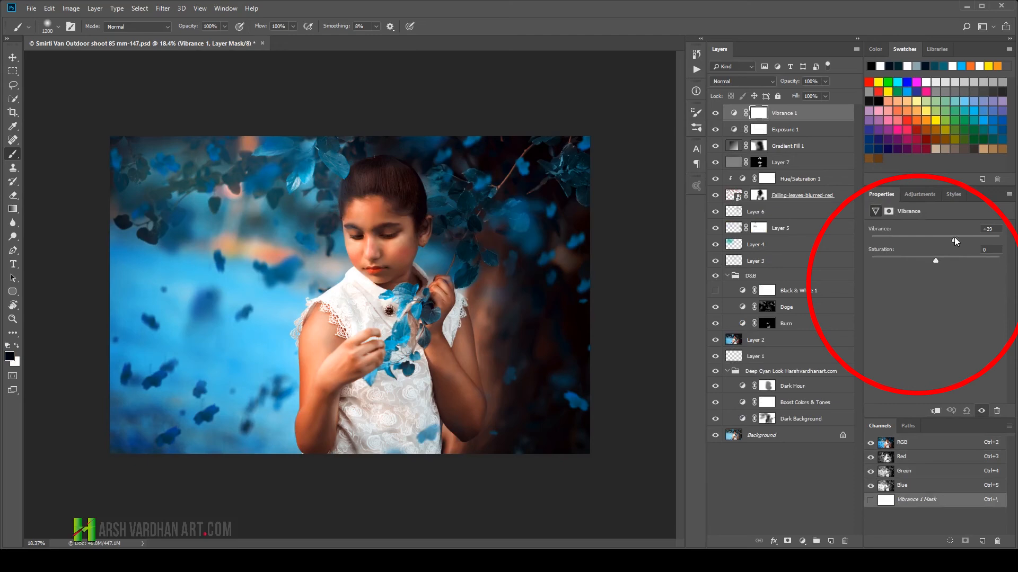
{"action": "left_click_drag", "start_coordinate": [951, 237], "coordinate": [952, 237]}
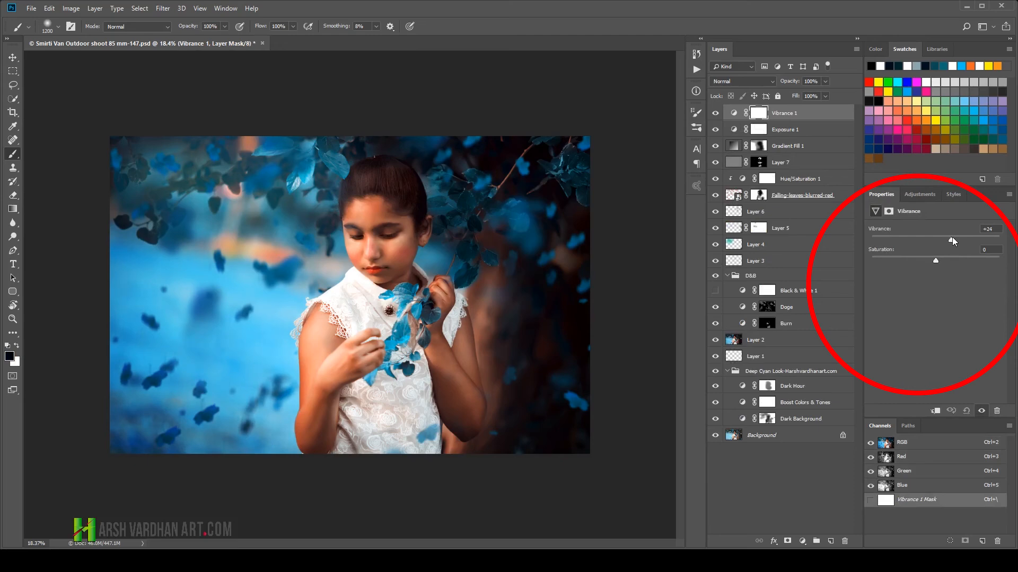
Step: Add a Brightness/Contrast adjustment layer above Vibrance 1 with brightness 13 and contrast 19
{"action": "left_click", "coordinate": [920, 194]}
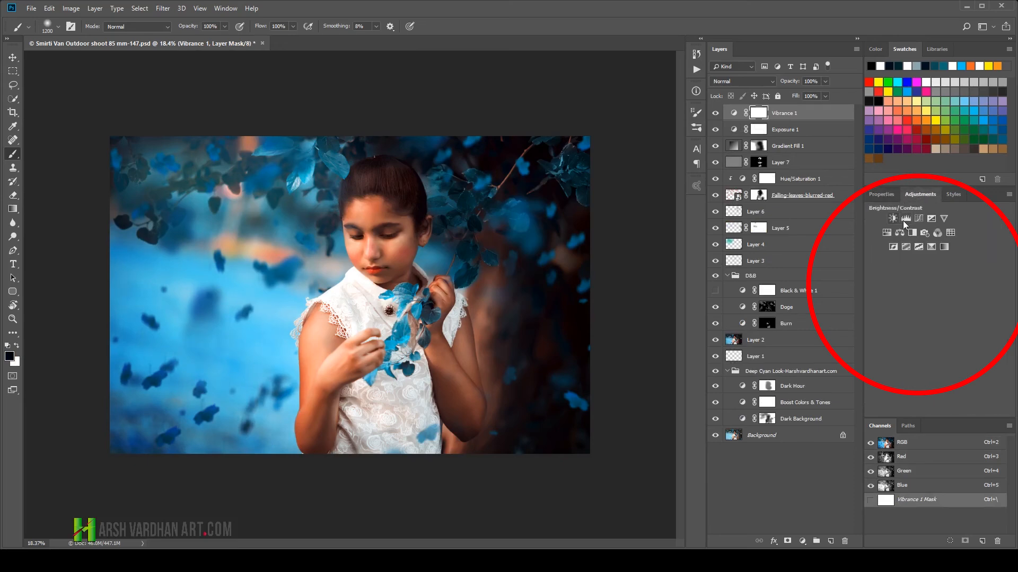
{"action": "left_click", "coordinate": [894, 218]}
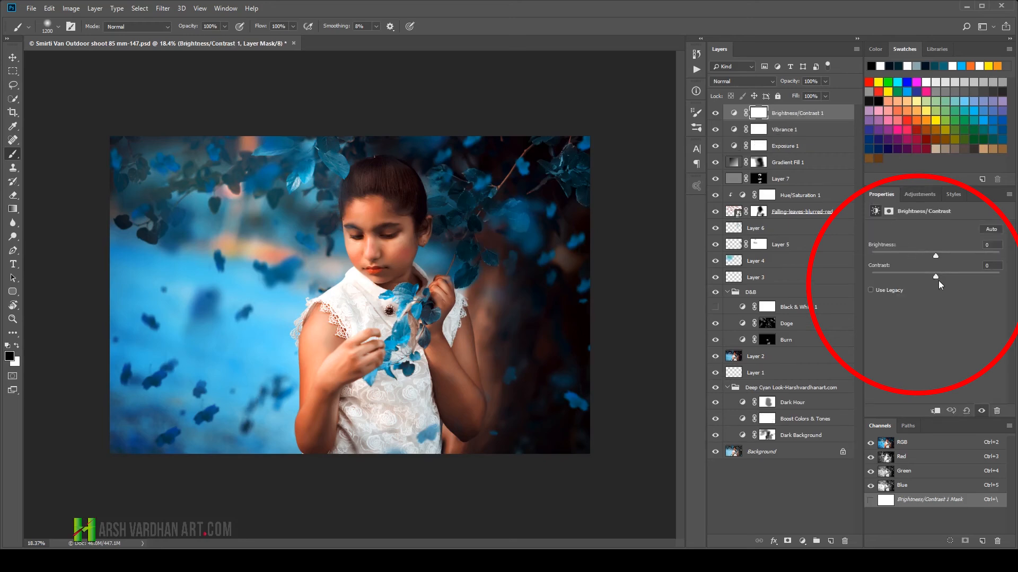
{"action": "left_click_drag", "start_coordinate": [939, 276], "coordinate": [960, 277]}
{"action": "left_click_drag", "start_coordinate": [950, 276], "coordinate": [954, 277]}
{"action": "left_click_drag", "start_coordinate": [936, 256], "coordinate": [942, 256]}
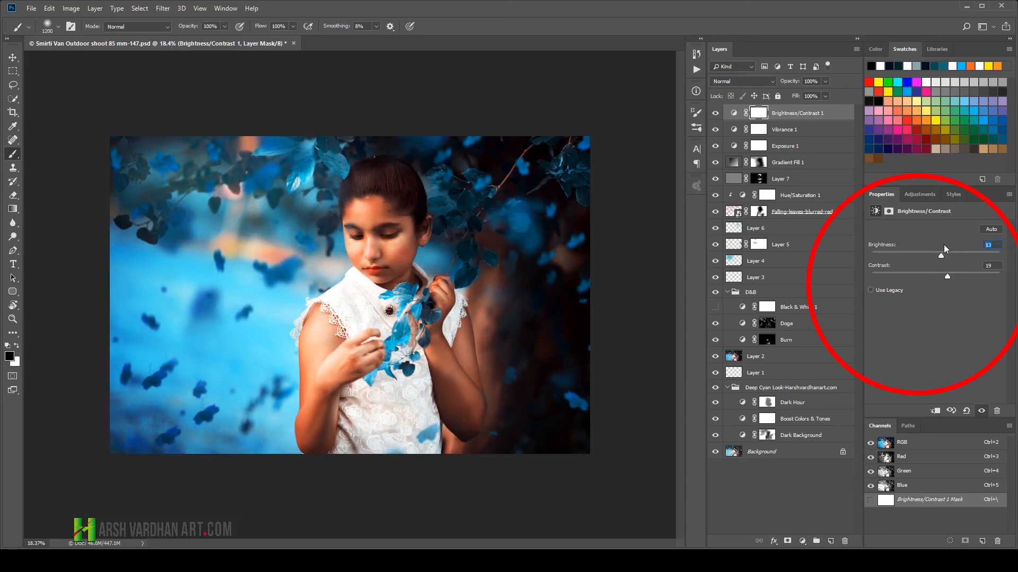
Step: Set the Brightness/Contrast 1 brightness to 0 and paint black on its mask over the girl's face and upper body
{"action": "type", "text": "0"}
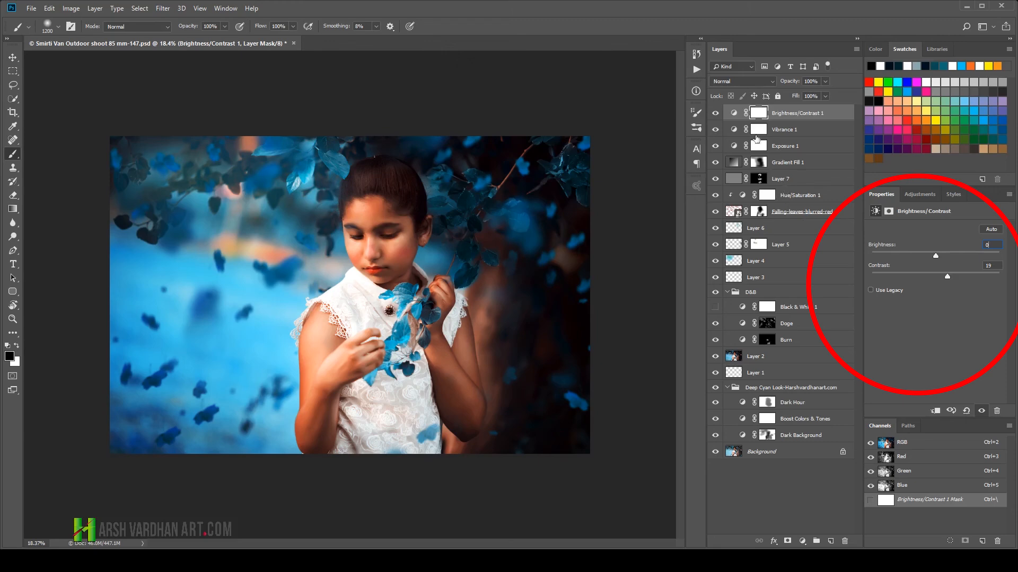
{"action": "left_click", "coordinate": [759, 114]}
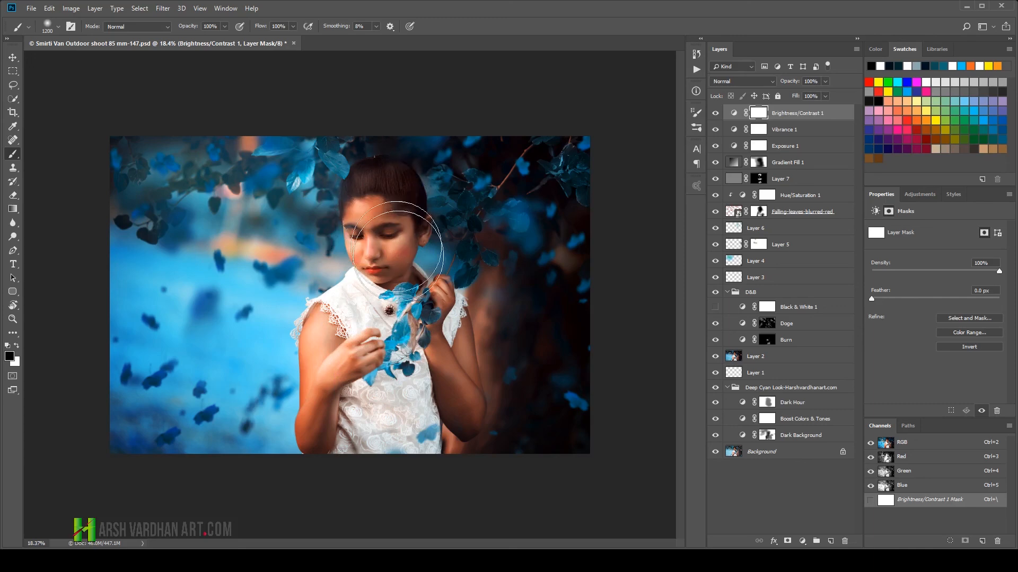
{"action": "mouse_move", "coordinate": [393, 335]}
{"action": "left_mouse_down"}
{"action": "mouse_move", "coordinate": [386, 364]}
{"action": "mouse_move", "coordinate": [354, 291]}
{"action": "mouse_move", "coordinate": [352, 217]}
{"action": "mouse_move", "coordinate": [375, 260]}
{"action": "mouse_move", "coordinate": [353, 326]}
{"action": "left_mouse_up"}
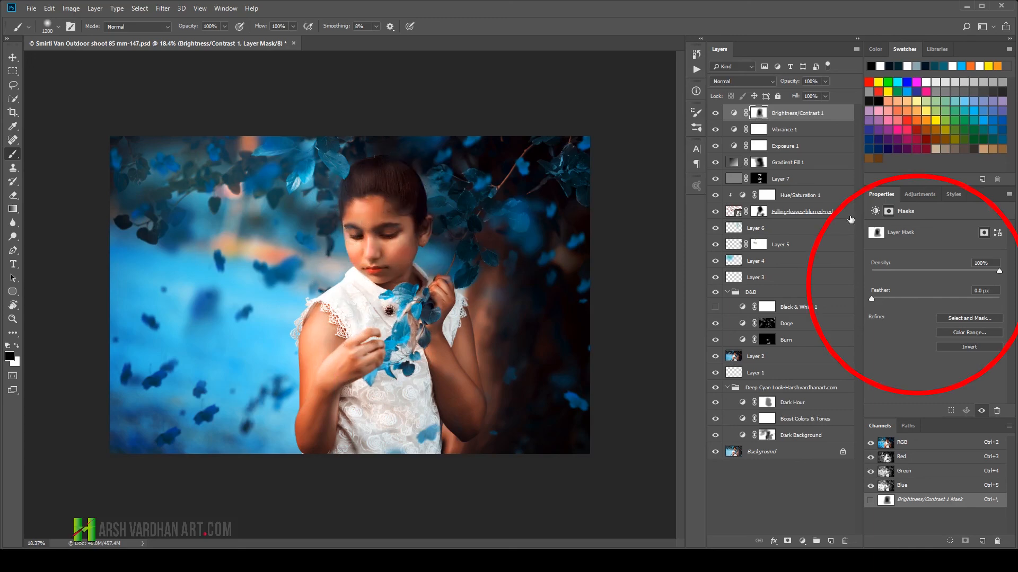
Step: Add a Curves adjustment layer above Brightness/Contrast 1, lift the midtones from input 119 to output 156, and invert its mask to black
{"action": "left_click", "coordinate": [941, 193]}
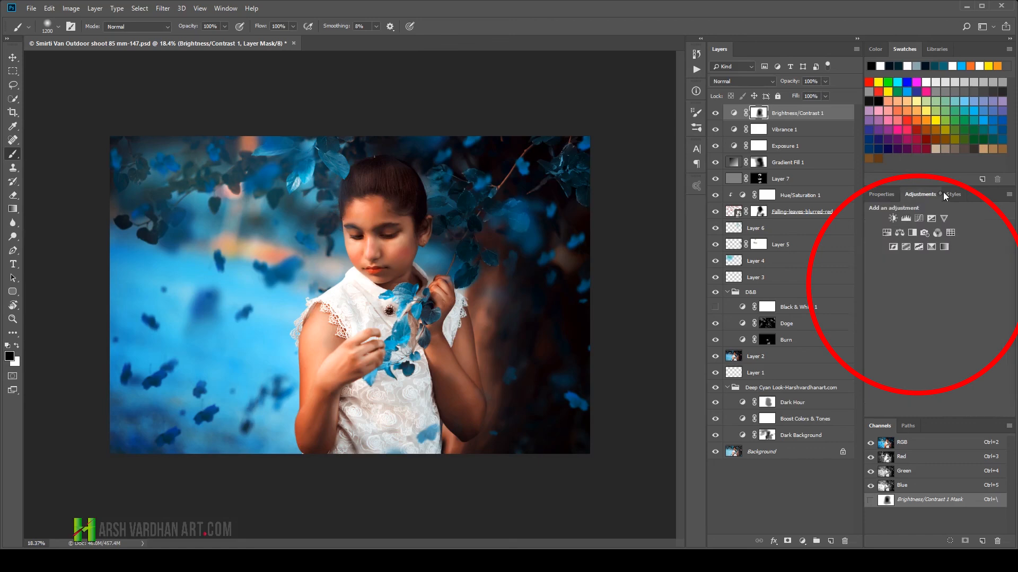
{"action": "left_click", "coordinate": [921, 221]}
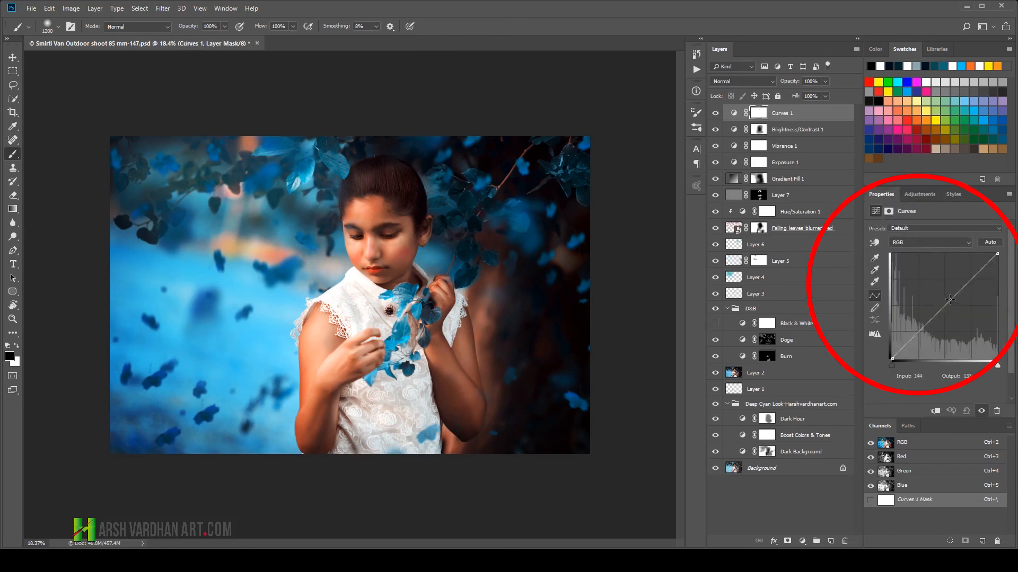
{"action": "left_click_drag", "start_coordinate": [949, 300], "coordinate": [941, 293]}
{"action": "left_click_drag", "start_coordinate": [762, 116], "coordinate": [764, 120]}
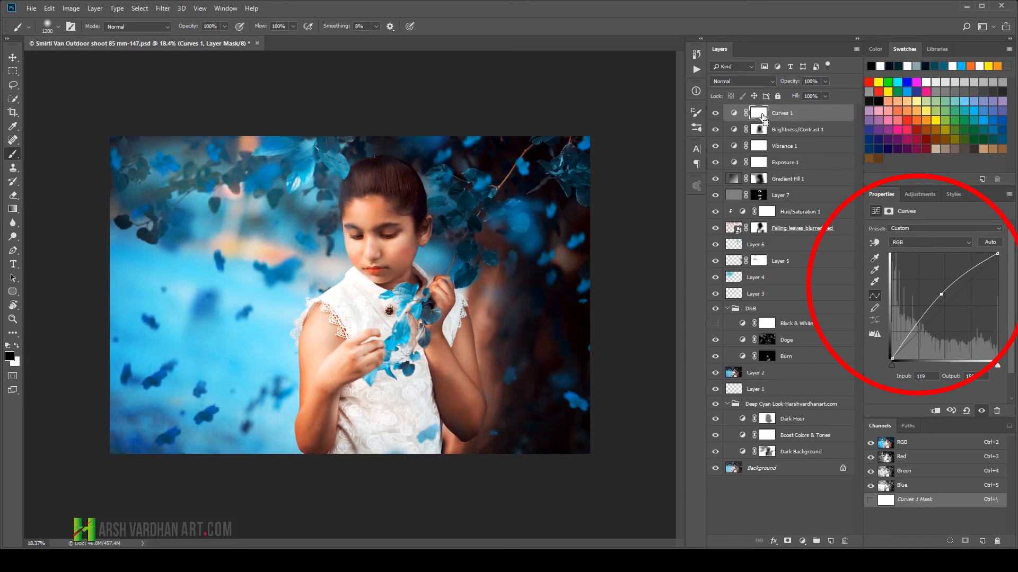
{"action": "key", "text": "ctrl+i"}
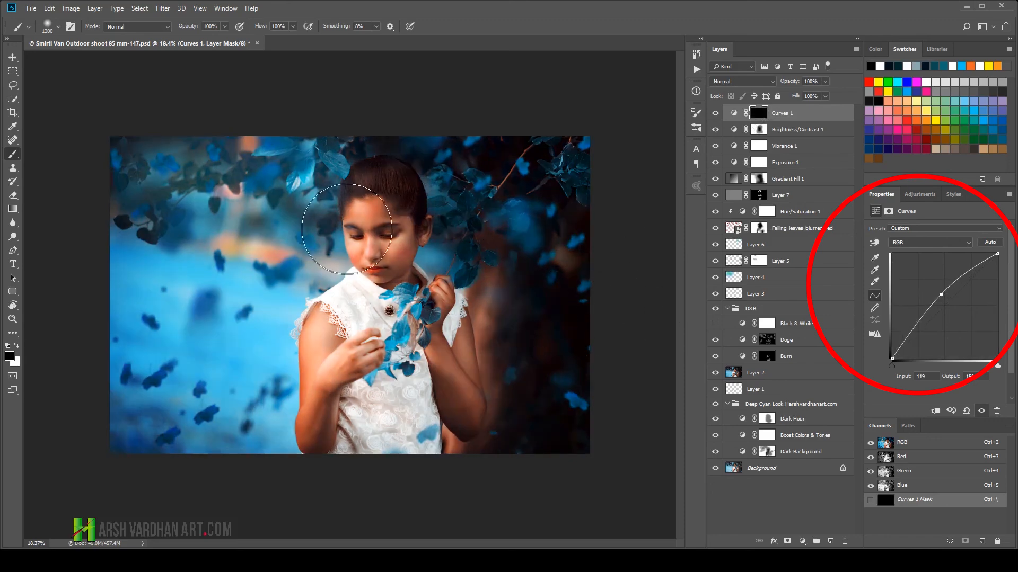
Step: Paint white on the Curves 1 mask over the girl's face and arms and the leaves beside her head to brighten them
{"action": "key", "text": "x"}
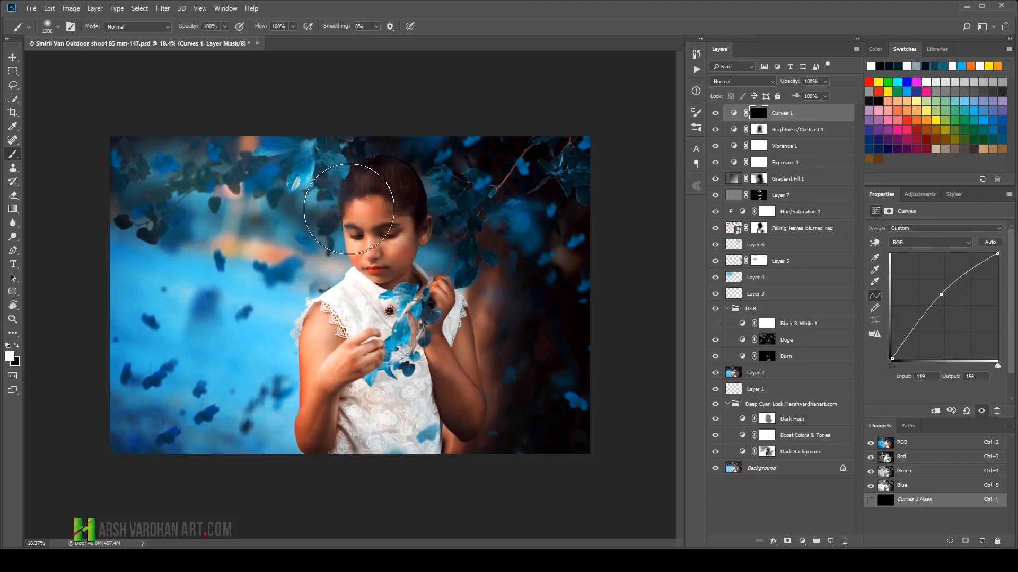
{"action": "mouse_move", "coordinate": [361, 204]}
{"action": "left_mouse_down"}
{"action": "mouse_move", "coordinate": [371, 236]}
{"action": "mouse_move", "coordinate": [379, 220]}
{"action": "mouse_move", "coordinate": [387, 233]}
{"action": "mouse_move", "coordinate": [382, 274]}
{"action": "mouse_move", "coordinate": [366, 289]}
{"action": "mouse_move", "coordinate": [382, 292]}
{"action": "mouse_move", "coordinate": [348, 319]}
{"action": "mouse_move", "coordinate": [318, 371]}
{"action": "mouse_move", "coordinate": [345, 403]}
{"action": "mouse_move", "coordinate": [426, 342]}
{"action": "left_mouse_up"}
{"action": "left_click_drag", "start_coordinate": [475, 367], "coordinate": [446, 322]}
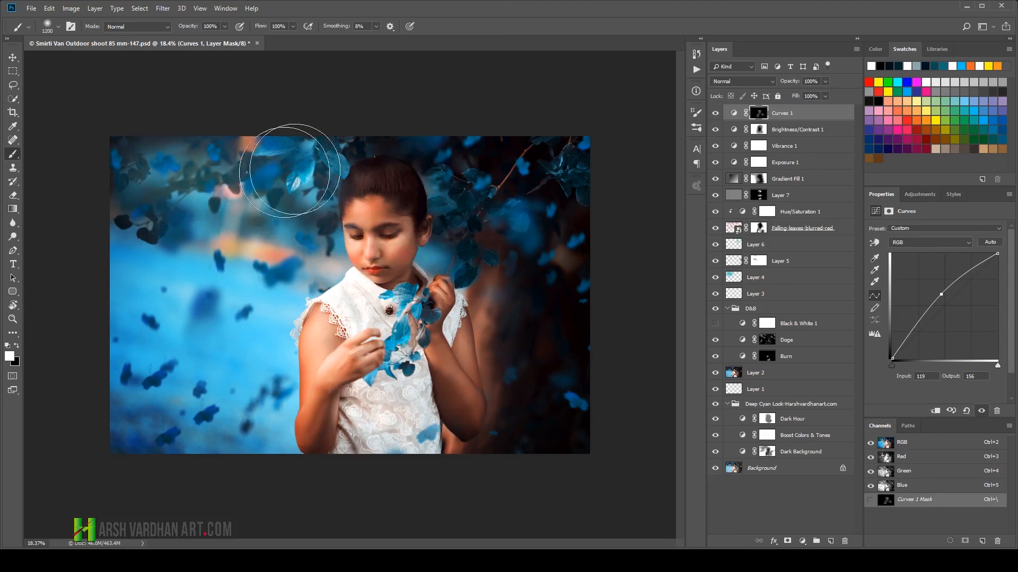
{"action": "mouse_move", "coordinate": [343, 163]}
{"action": "left_mouse_down"}
{"action": "mouse_move", "coordinate": [443, 172]}
{"action": "mouse_move", "coordinate": [445, 203]}
{"action": "mouse_move", "coordinate": [416, 260]}
{"action": "mouse_move", "coordinate": [374, 249]}
{"action": "left_mouse_up"}
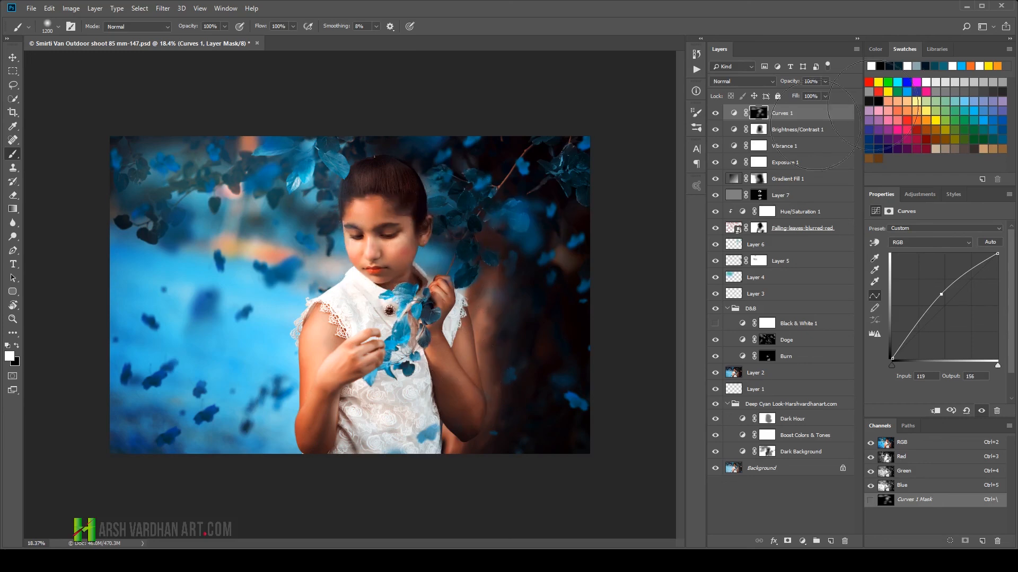
Step: Lower the Curves 1 layer's opacity to about 84%, compare the image with the layer hidden and shown, and view it full screen
{"action": "left_click", "coordinate": [826, 83]}
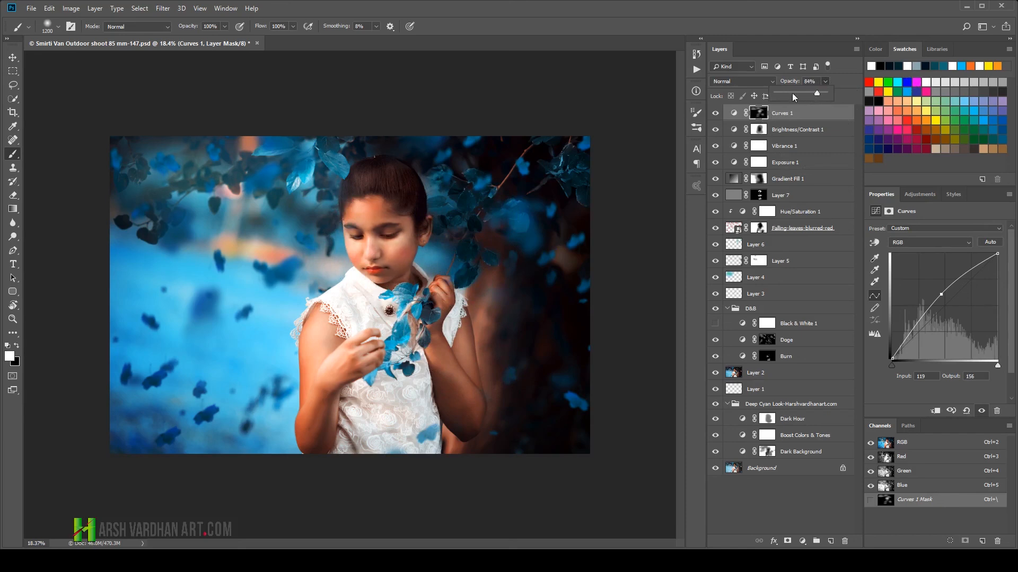
{"action": "left_click", "coordinate": [717, 113]}
{"action": "left_click", "coordinate": [715, 114]}
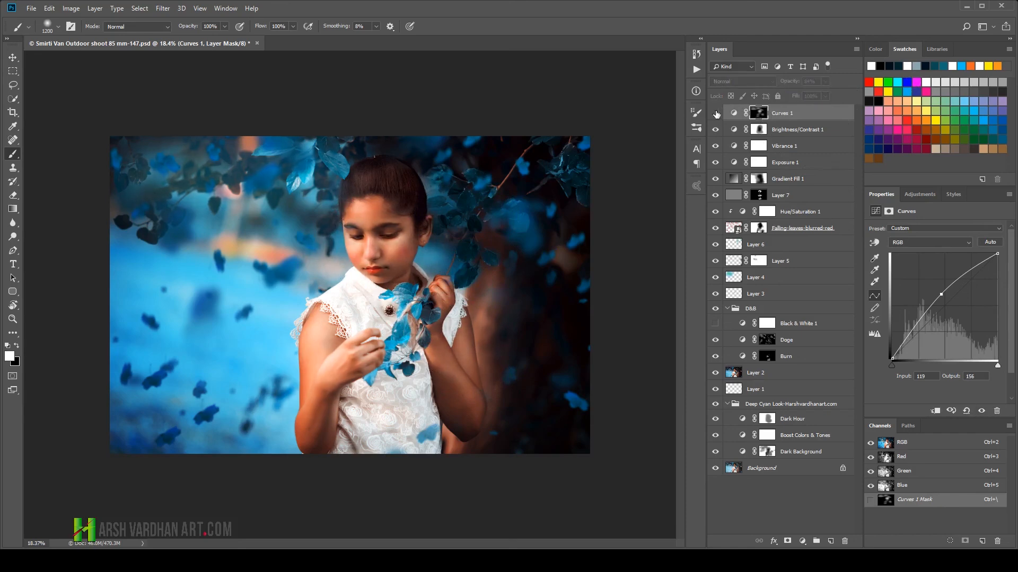
{"action": "left_click", "coordinate": [715, 113]}
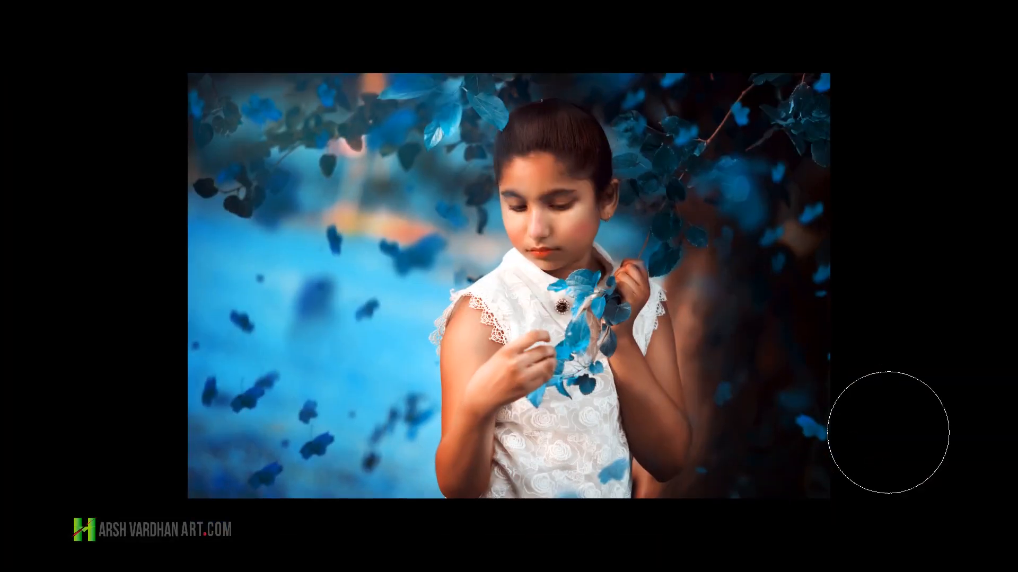
{"action": "key", "text": "ctrl+plus"}
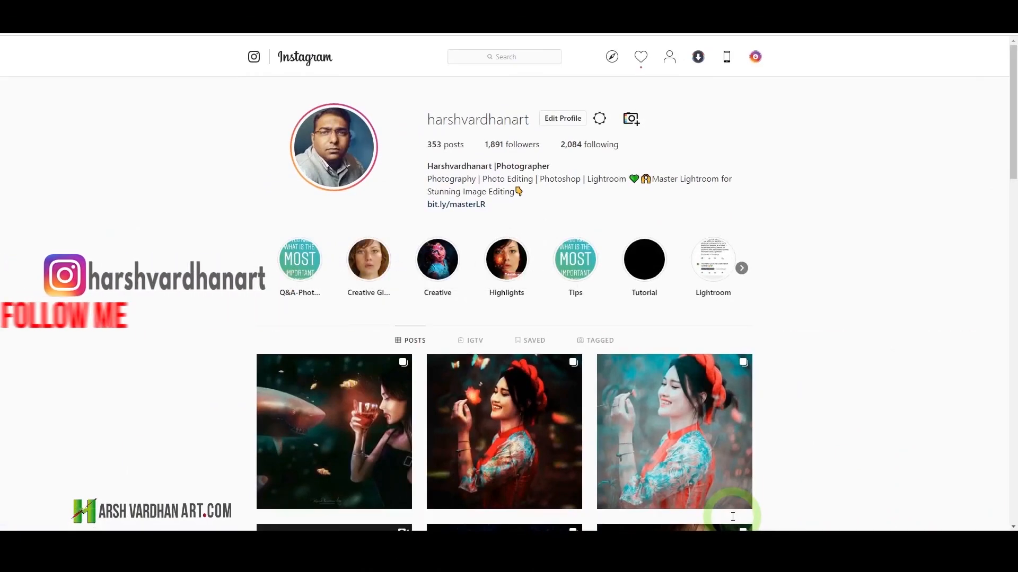
Step: Switch to the web browser and look through the harshvardhanart Instagram posts and the HarshVardhanArt YouTube channel's uploaded videos
{"action": "scroll", "coordinate": [732, 516], "scroll_direction": "down", "scroll_amount": 5}
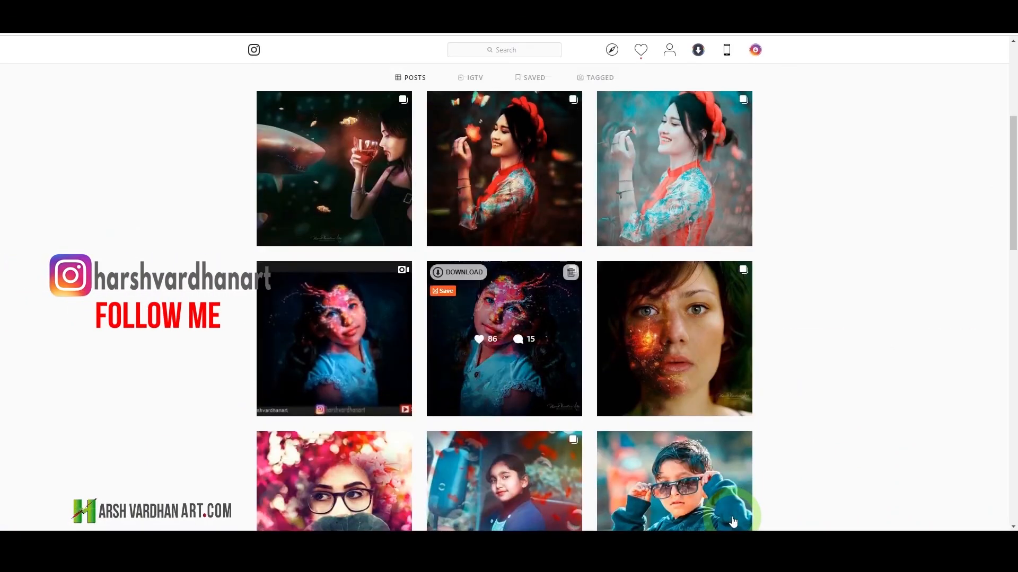
{"action": "scroll", "coordinate": [732, 516], "scroll_direction": "down", "scroll_amount": 3}
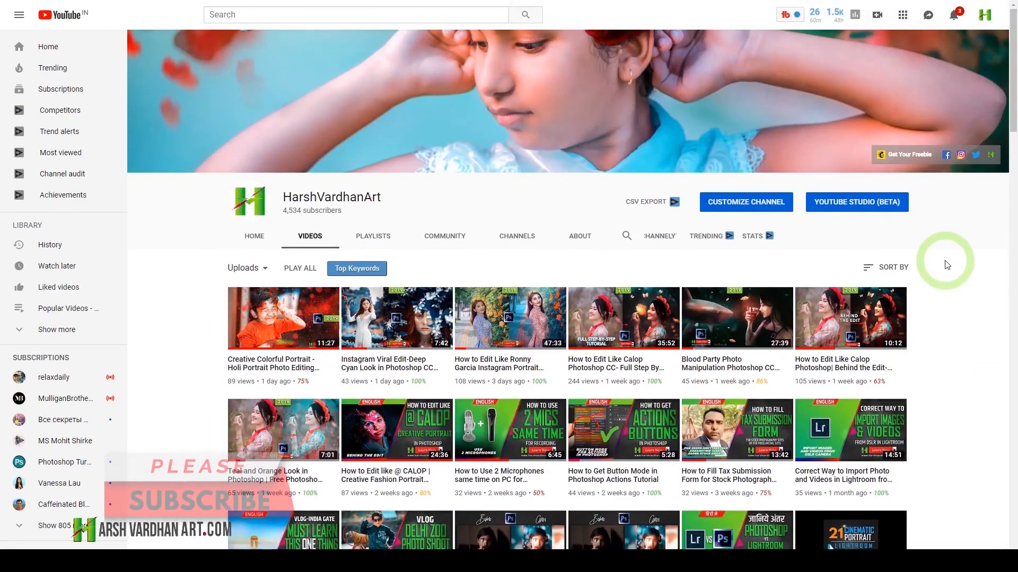
{"action": "scroll", "coordinate": [947, 265], "scroll_direction": "down", "scroll_amount": 4}
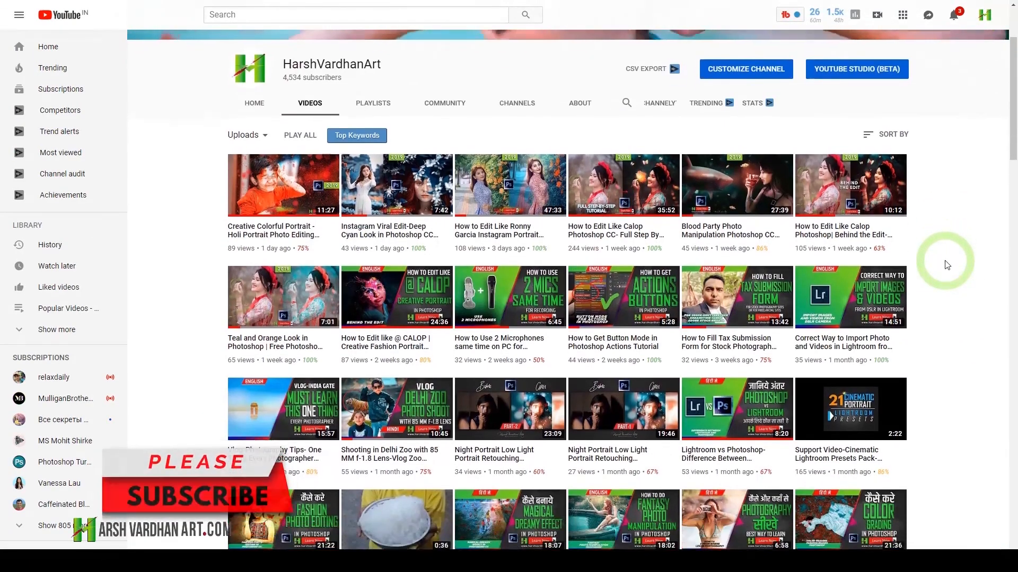
{"action": "scroll", "coordinate": [947, 265], "scroll_direction": "down", "scroll_amount": 2}
{"action": "scroll", "coordinate": [948, 265], "scroll_direction": "down", "scroll_amount": 3}
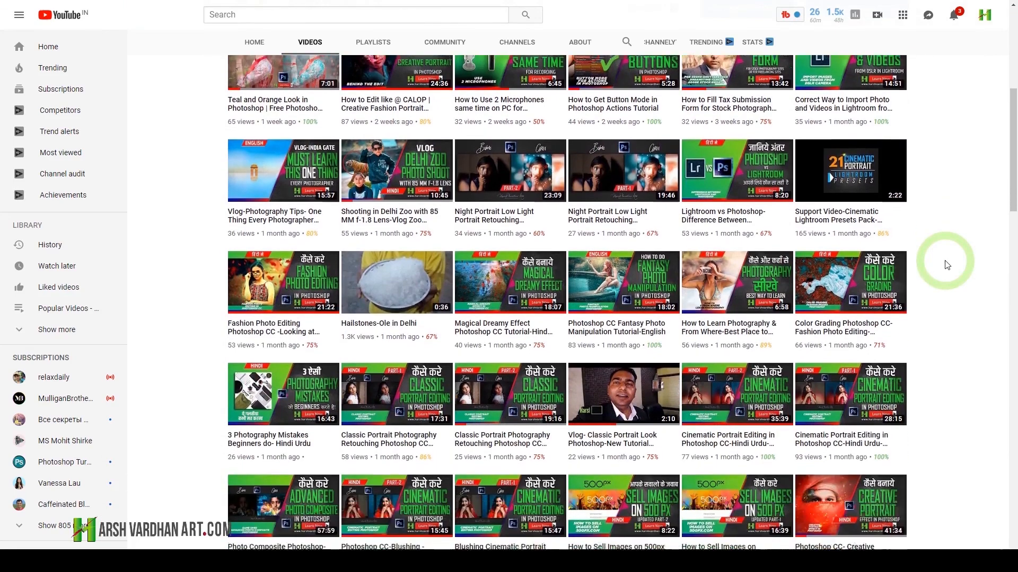
{"action": "scroll", "coordinate": [948, 265], "scroll_direction": "down", "scroll_amount": 4}
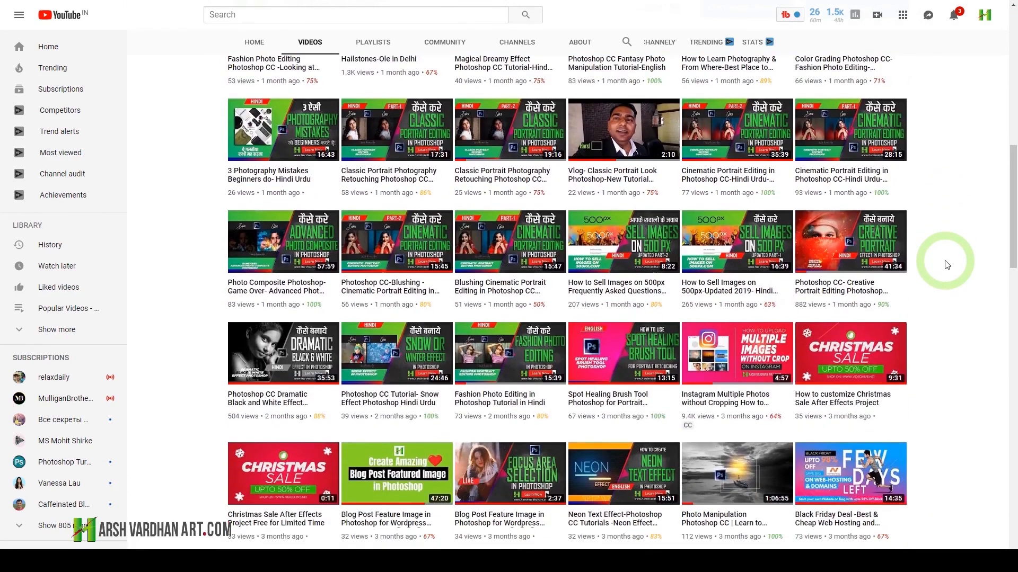
{"action": "scroll", "coordinate": [947, 265], "scroll_direction": "down", "scroll_amount": 1}
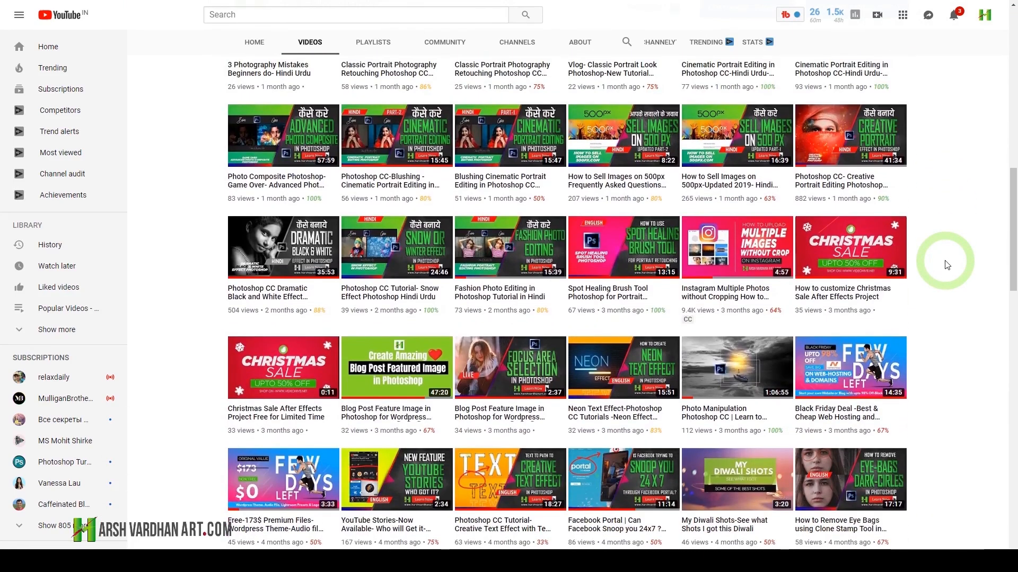
{"action": "scroll", "coordinate": [947, 265], "scroll_direction": "down", "scroll_amount": 4}
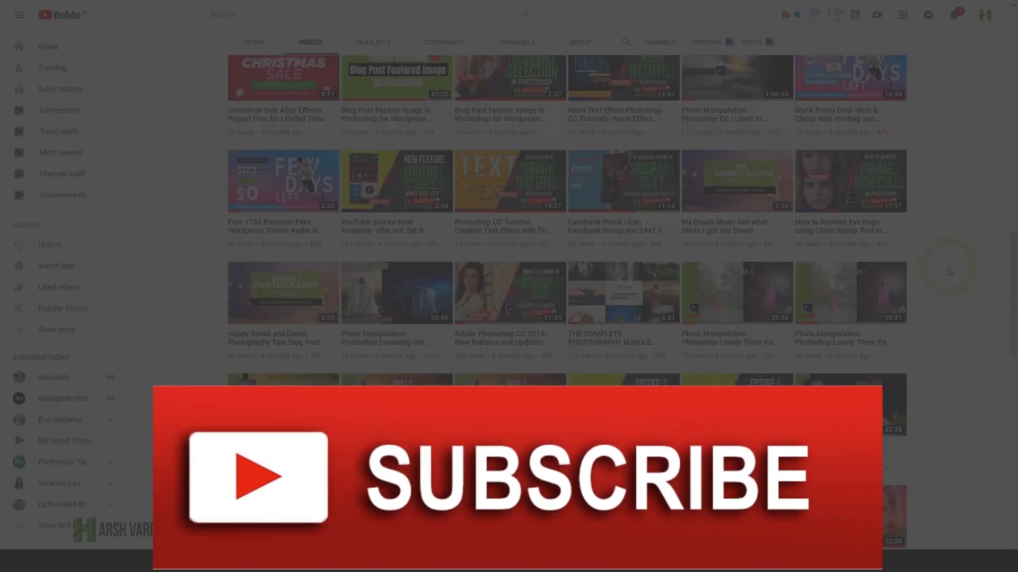
{"action": "scroll", "coordinate": [948, 271], "scroll_direction": "down", "scroll_amount": 2}
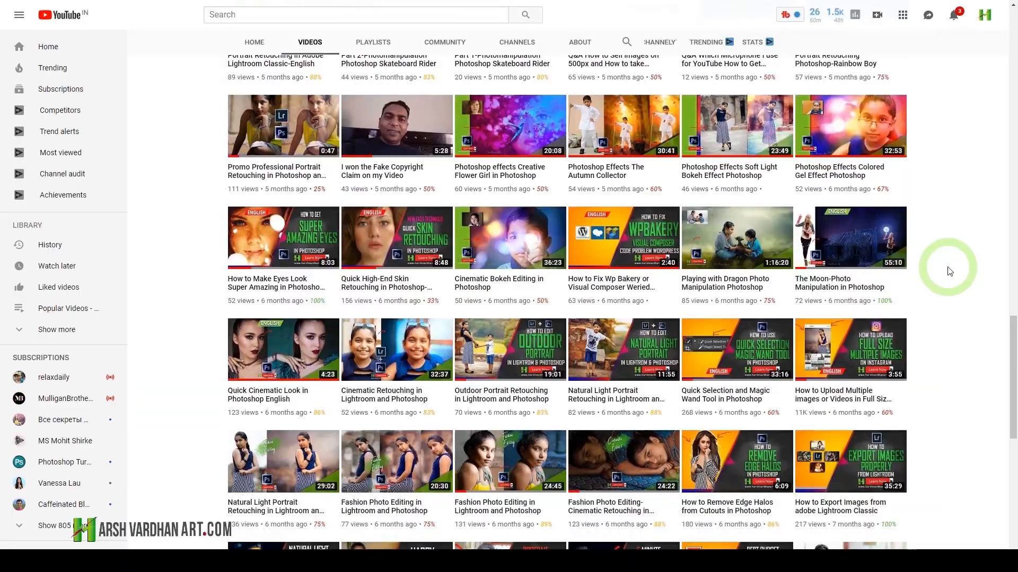
{"action": "scroll", "coordinate": [949, 271], "scroll_direction": "down", "scroll_amount": 1}
{"action": "scroll", "coordinate": [949, 272], "scroll_direction": "down", "scroll_amount": 2}
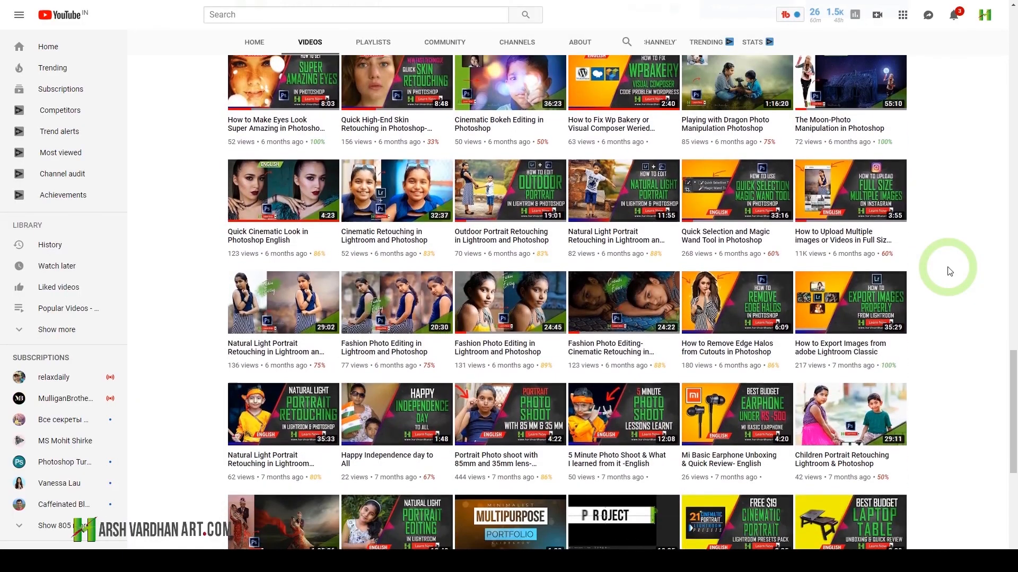
{"action": "scroll", "coordinate": [948, 271], "scroll_direction": "down", "scroll_amount": 5}
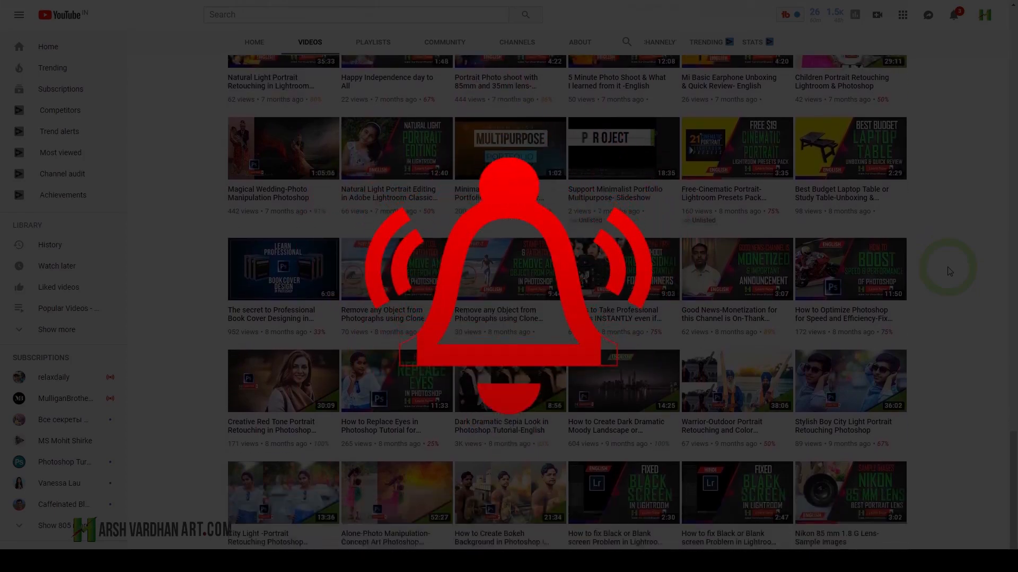
{"action": "scroll", "coordinate": [950, 272], "scroll_direction": "down", "scroll_amount": 1}
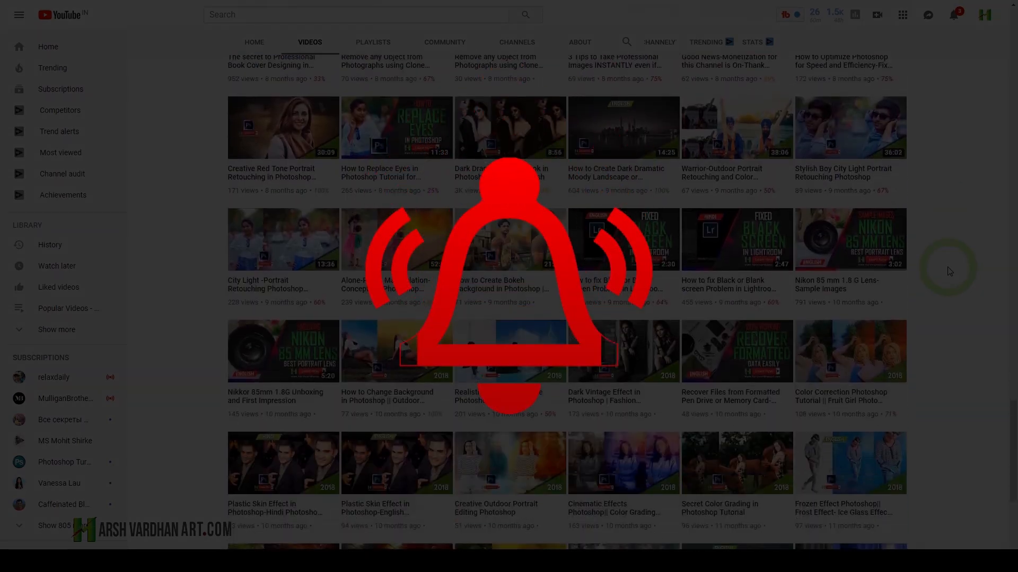
{"action": "scroll", "coordinate": [949, 271], "scroll_direction": "down", "scroll_amount": 6}
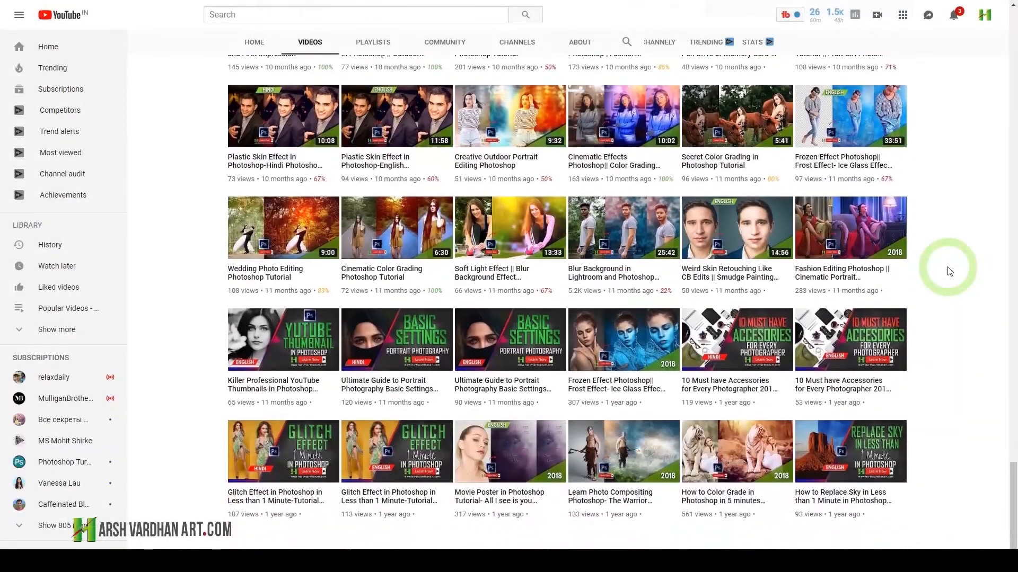